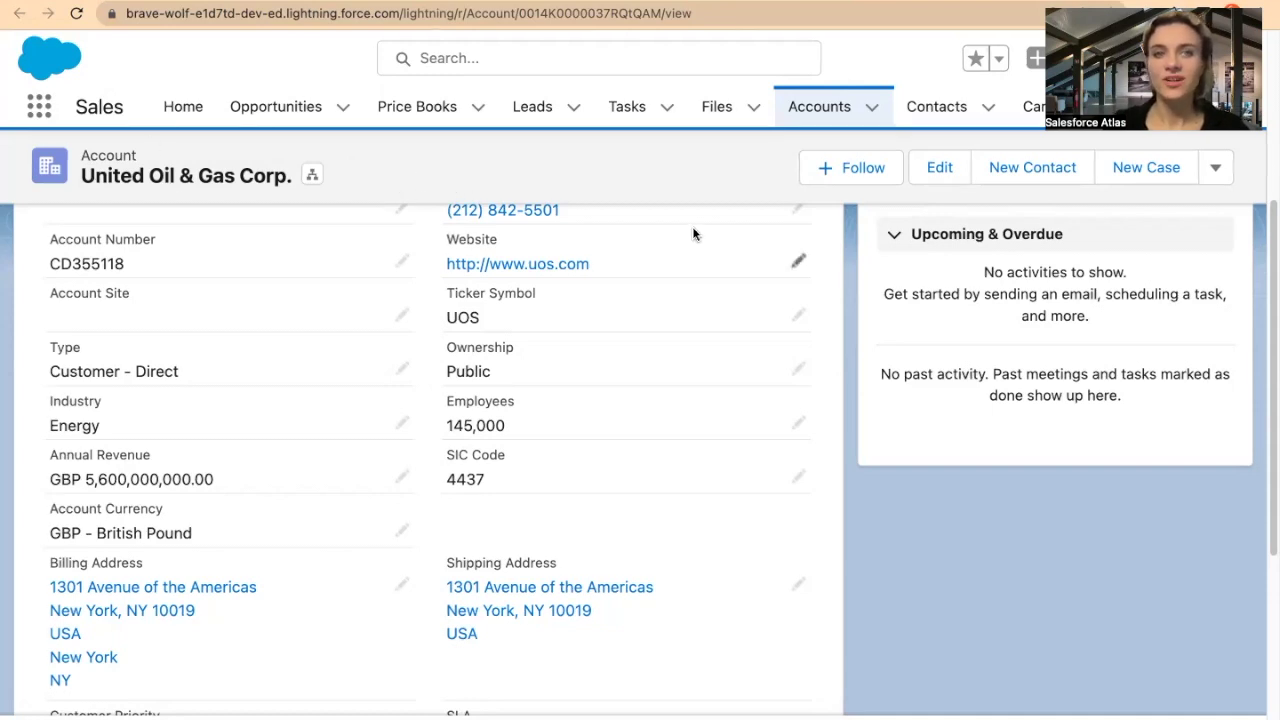
# Step: Examine the case record's details, including the options available for its Priority
pyautogui.scroll(1, 693, 234)
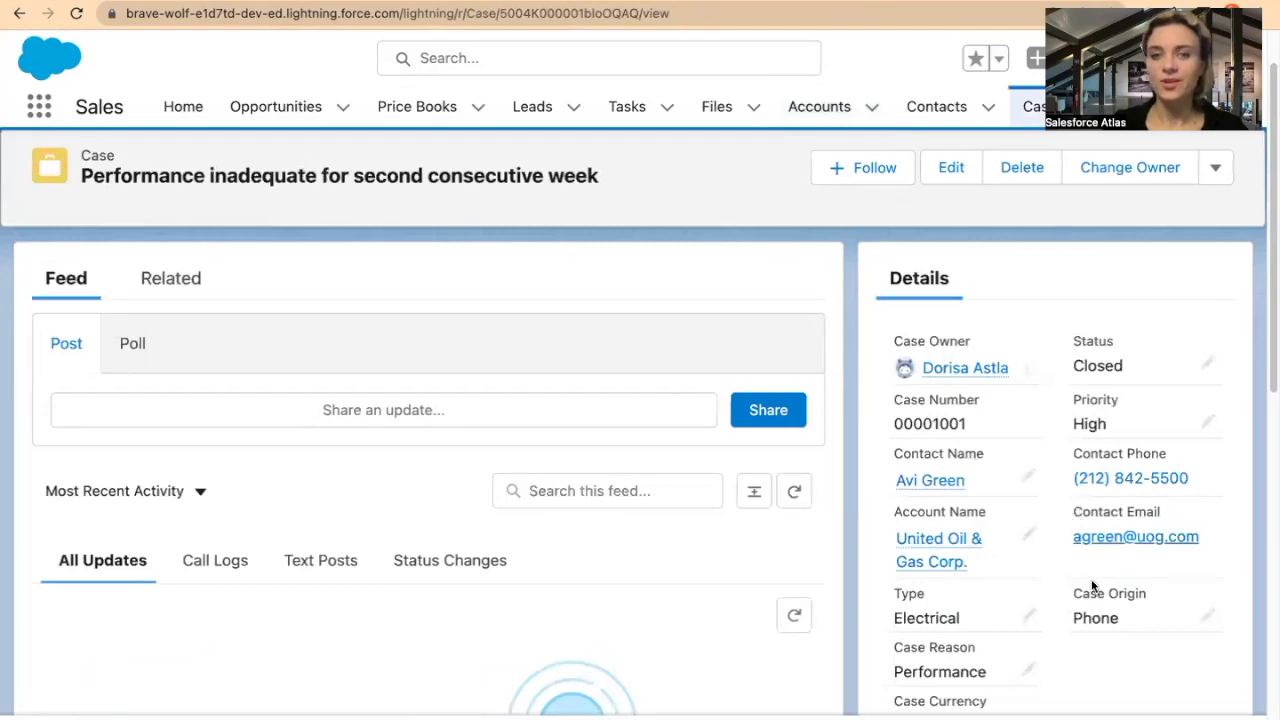
pyautogui.scroll(-1, 990, 610)
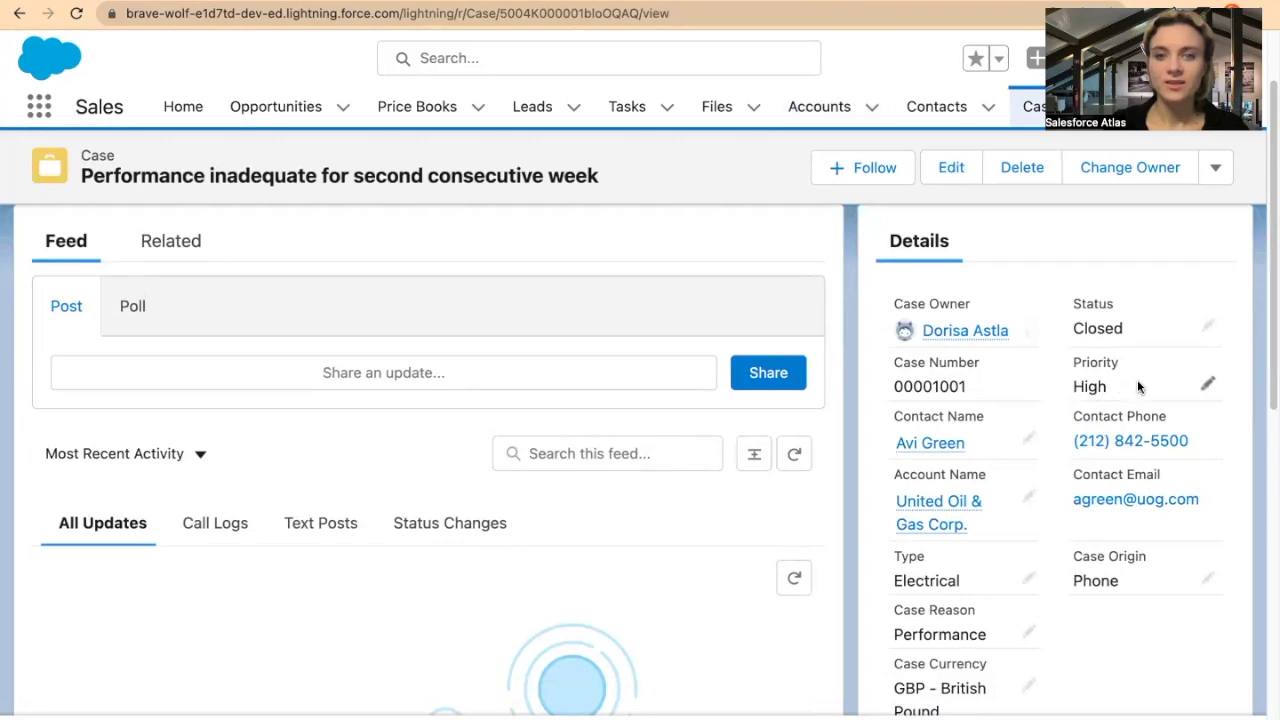
pyautogui.click(1208, 384)
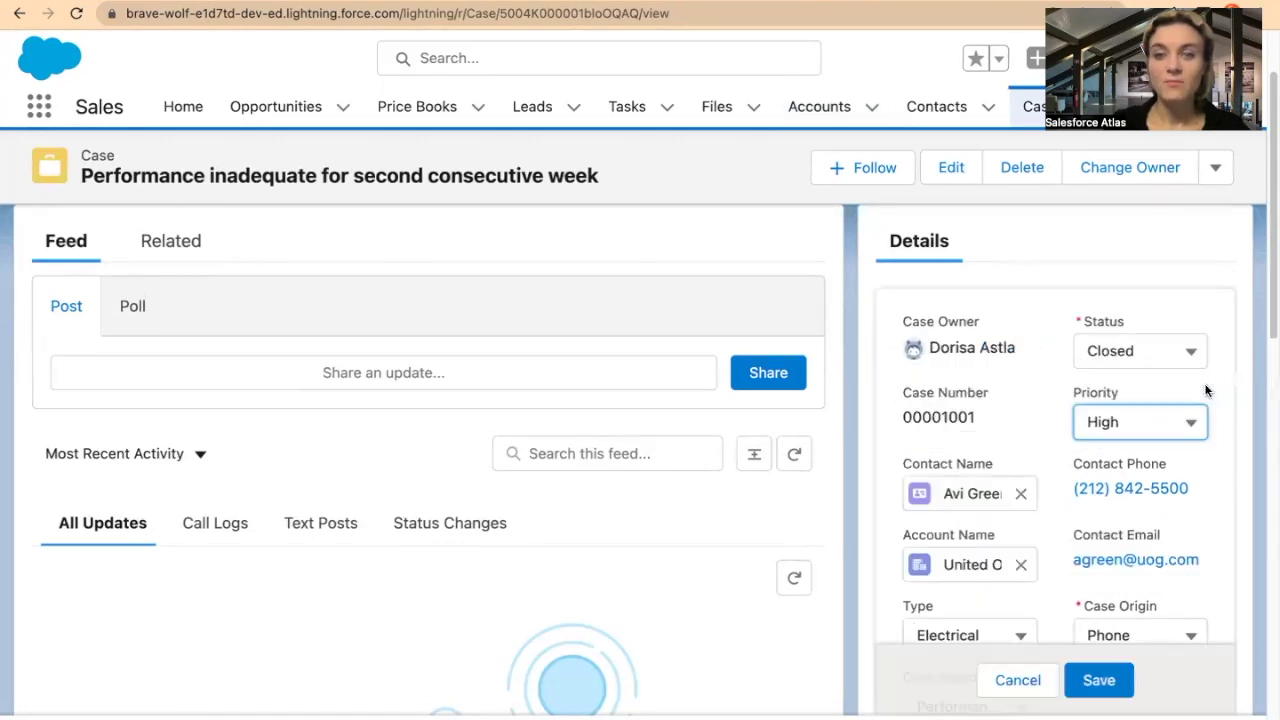
pyautogui.click(1198, 425)
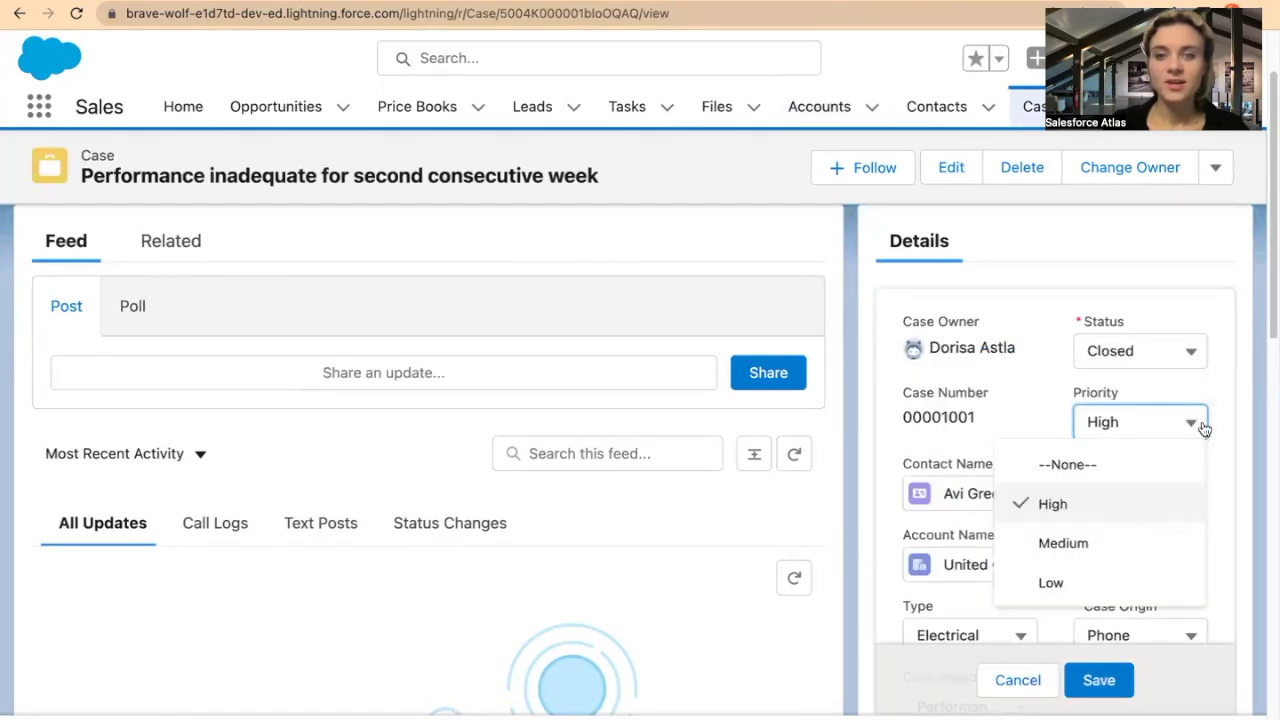
pyautogui.click(1217, 488)
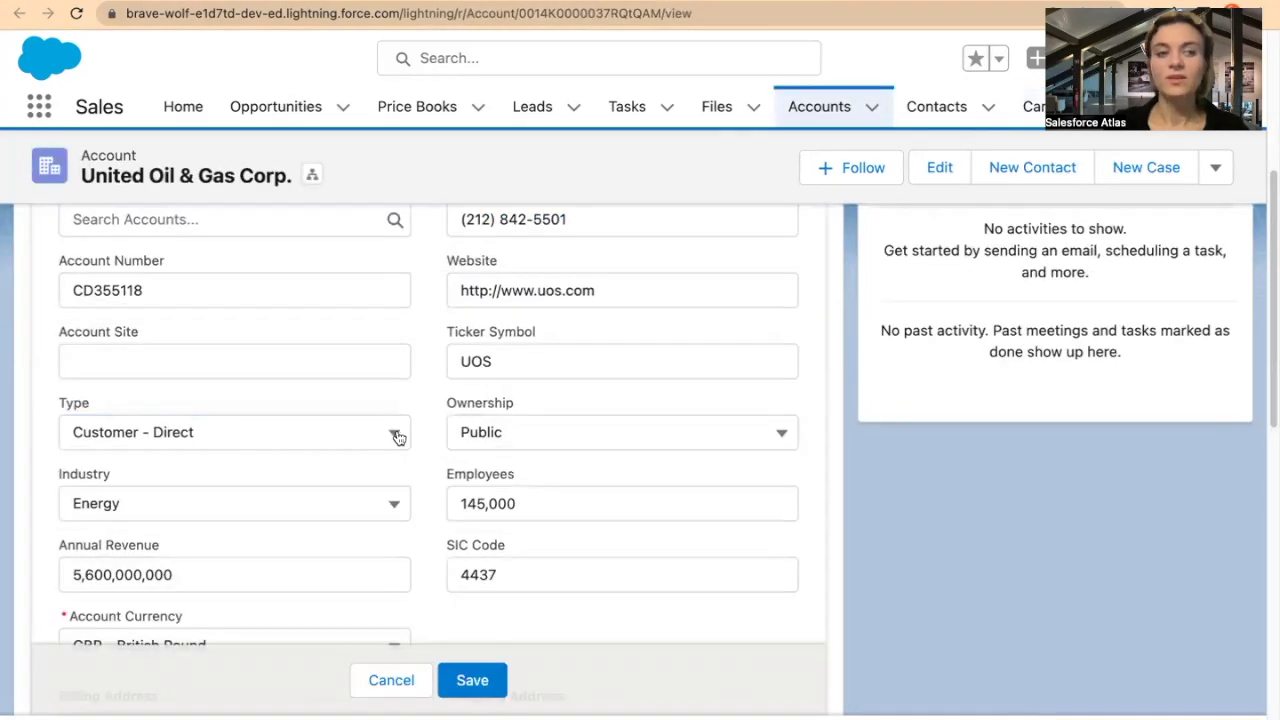
# Step: Examine the options available for Type on the United Oil & Gas Corp. account
pyautogui.click(397, 437)
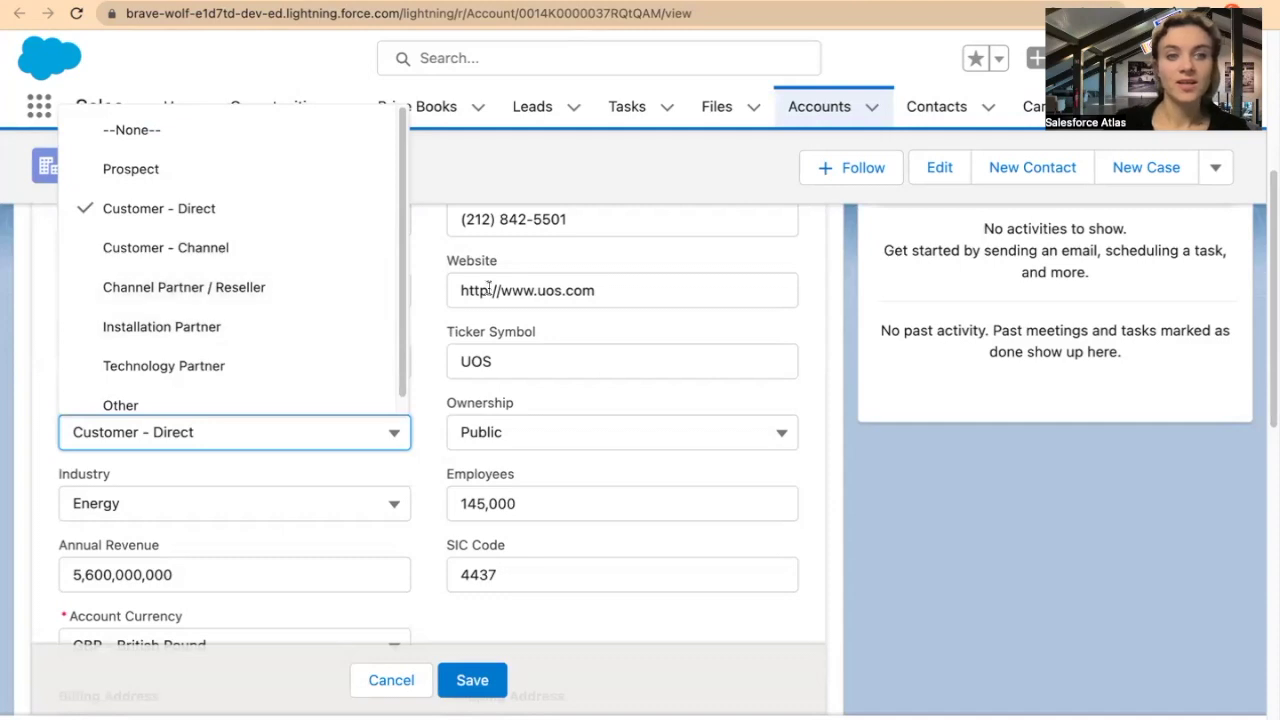
pyautogui.click(437, 310)
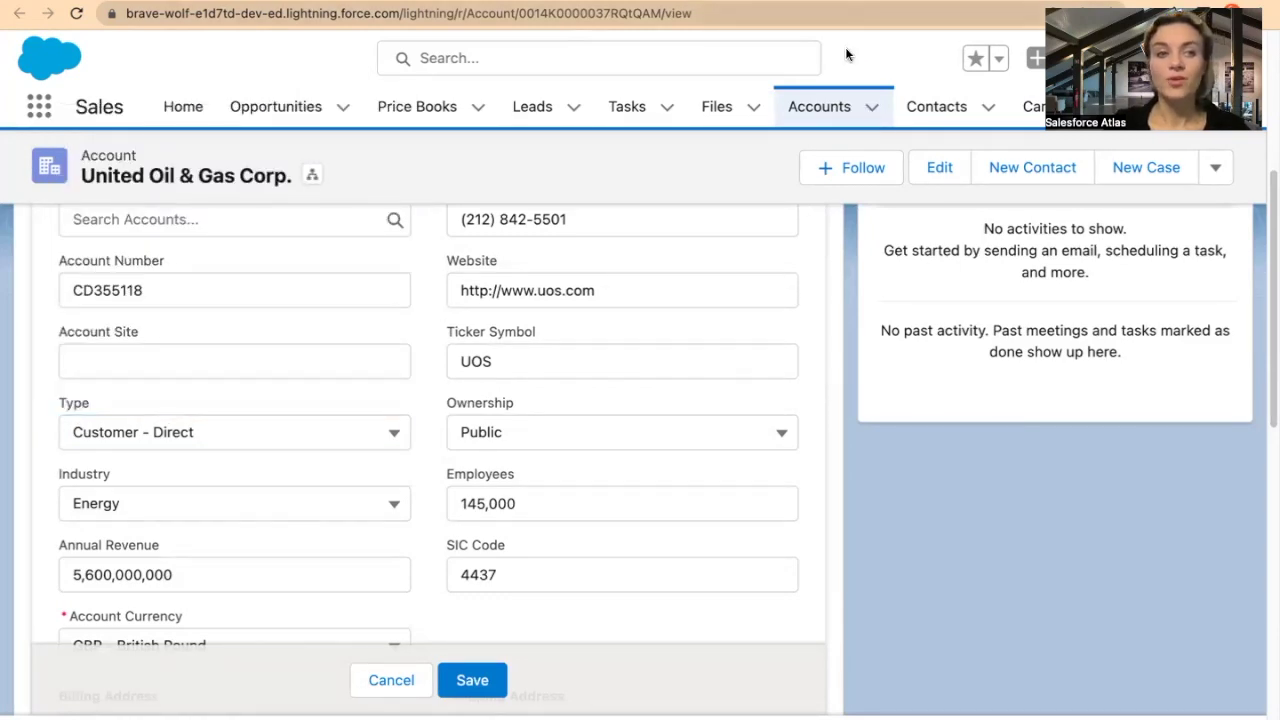
pyautogui.click(393, 435)
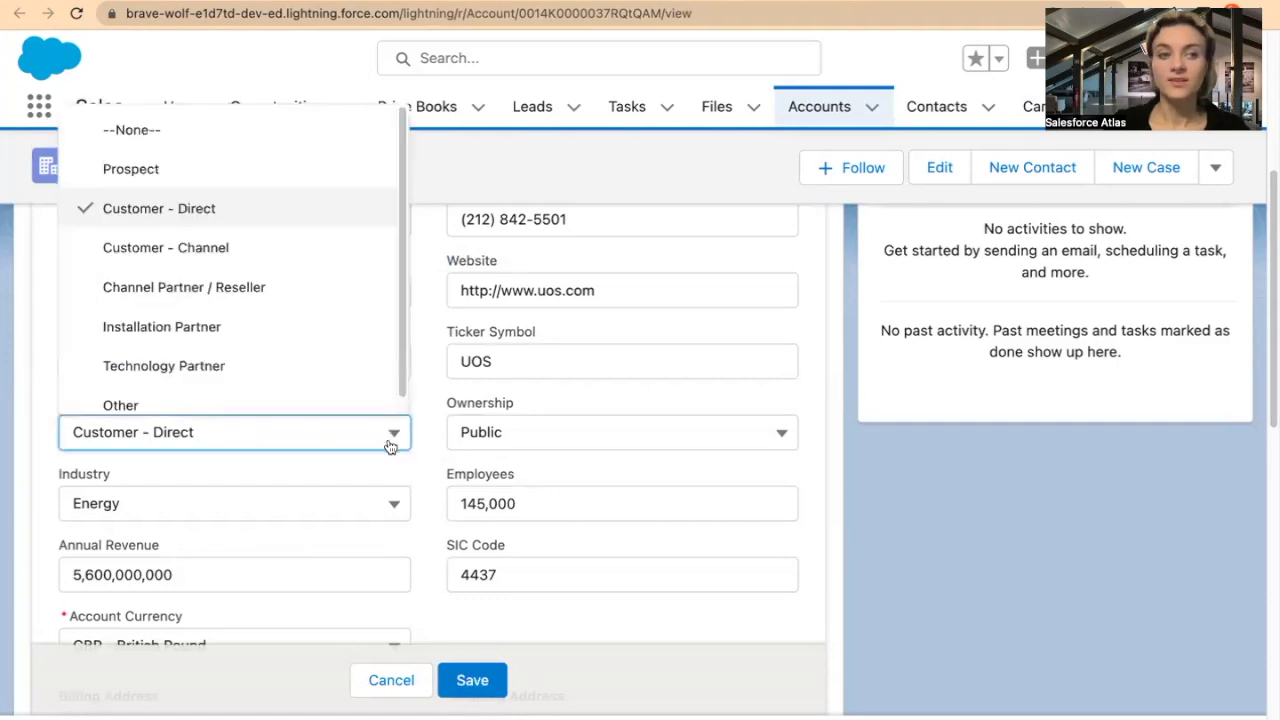
pyautogui.click(432, 445)
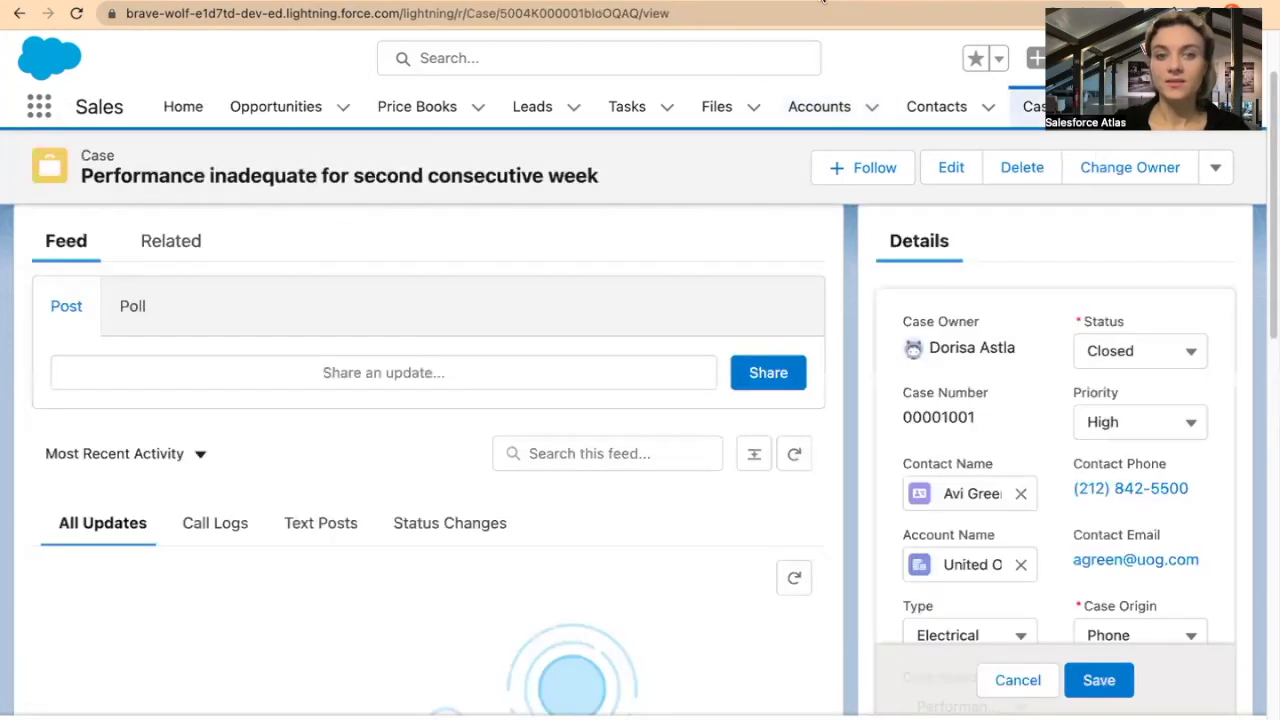
# Step: Examine the options available for Case Origin on the case "Performance inadequate for second consecutive week"
pyautogui.scroll(-3, 1070, 565)
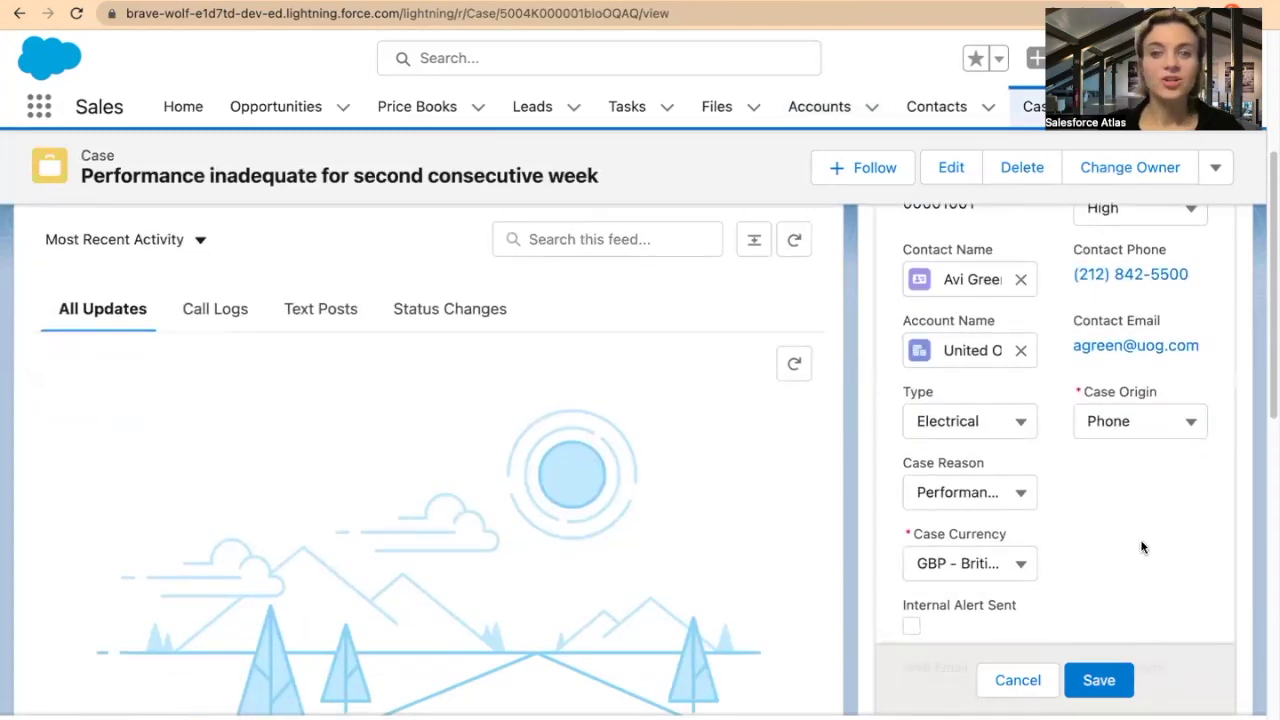
pyautogui.click(1195, 425)
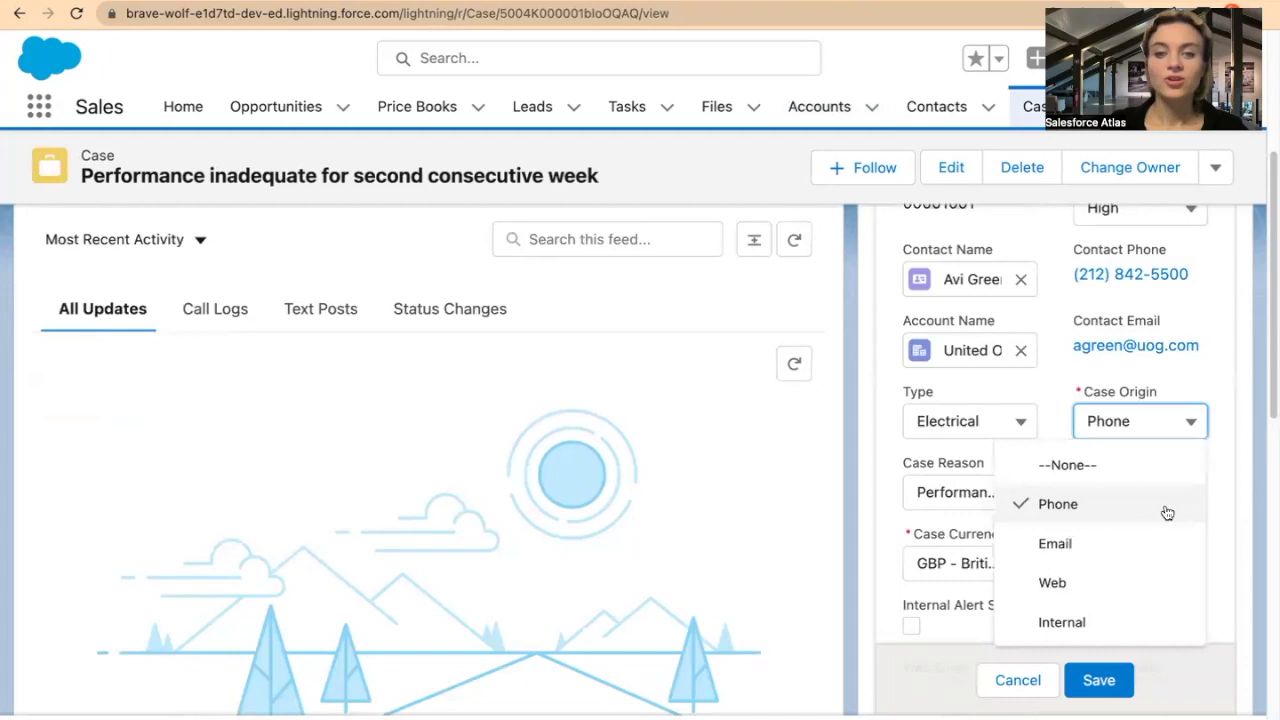
pyautogui.scroll(1, 1224, 485)
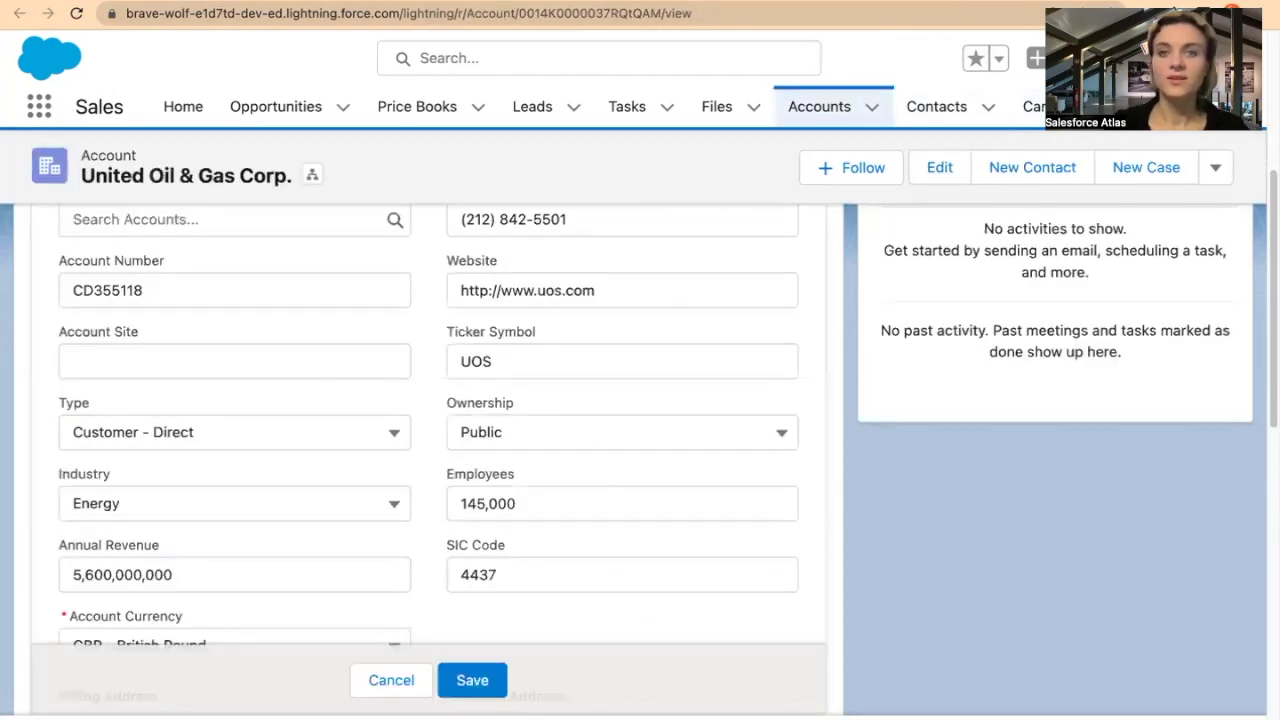
# Step: Go to Setup, search for "flow" and open the Flows page under Process Automation
pyautogui.click(1141, 58)
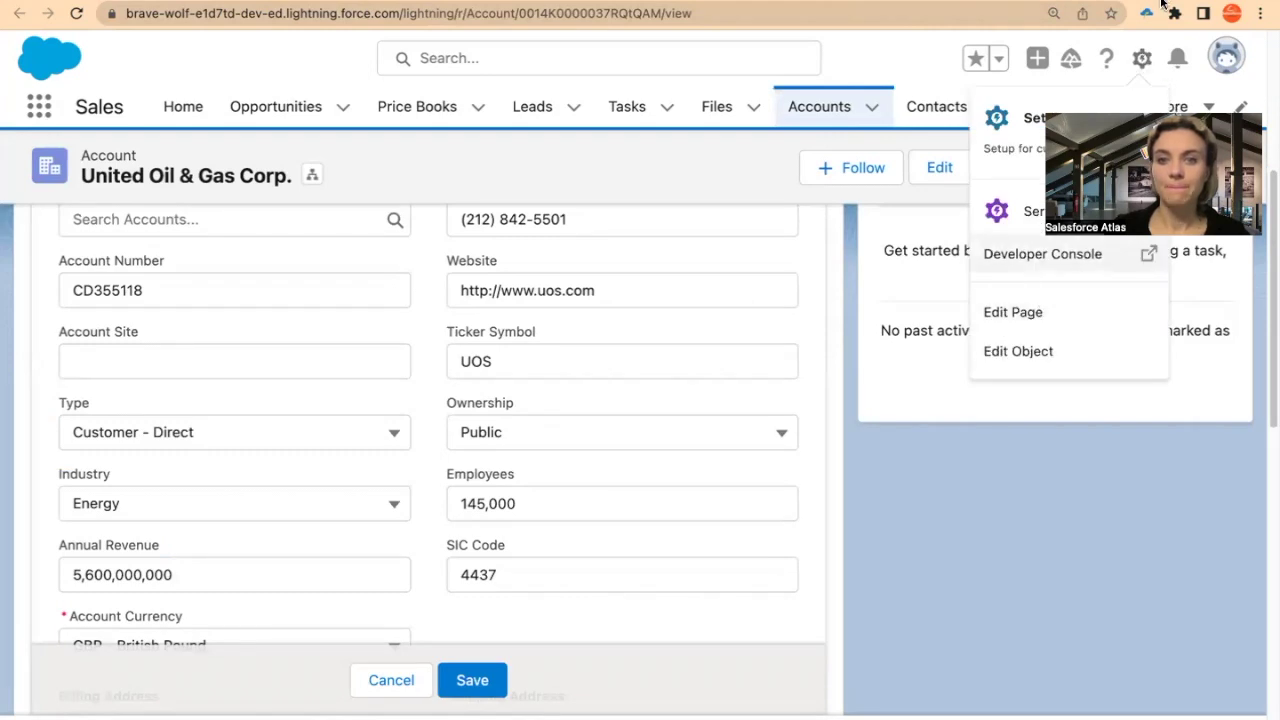
pyautogui.click(1005, 132)
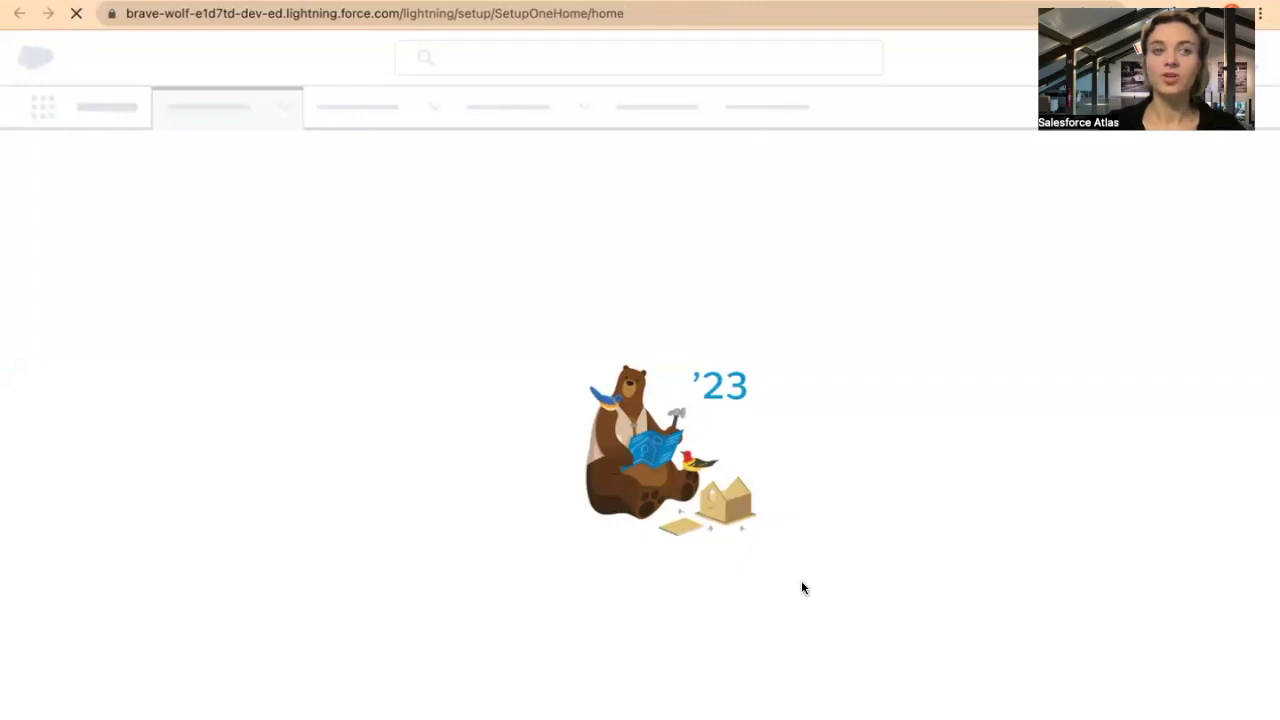
pyautogui.write('flow')
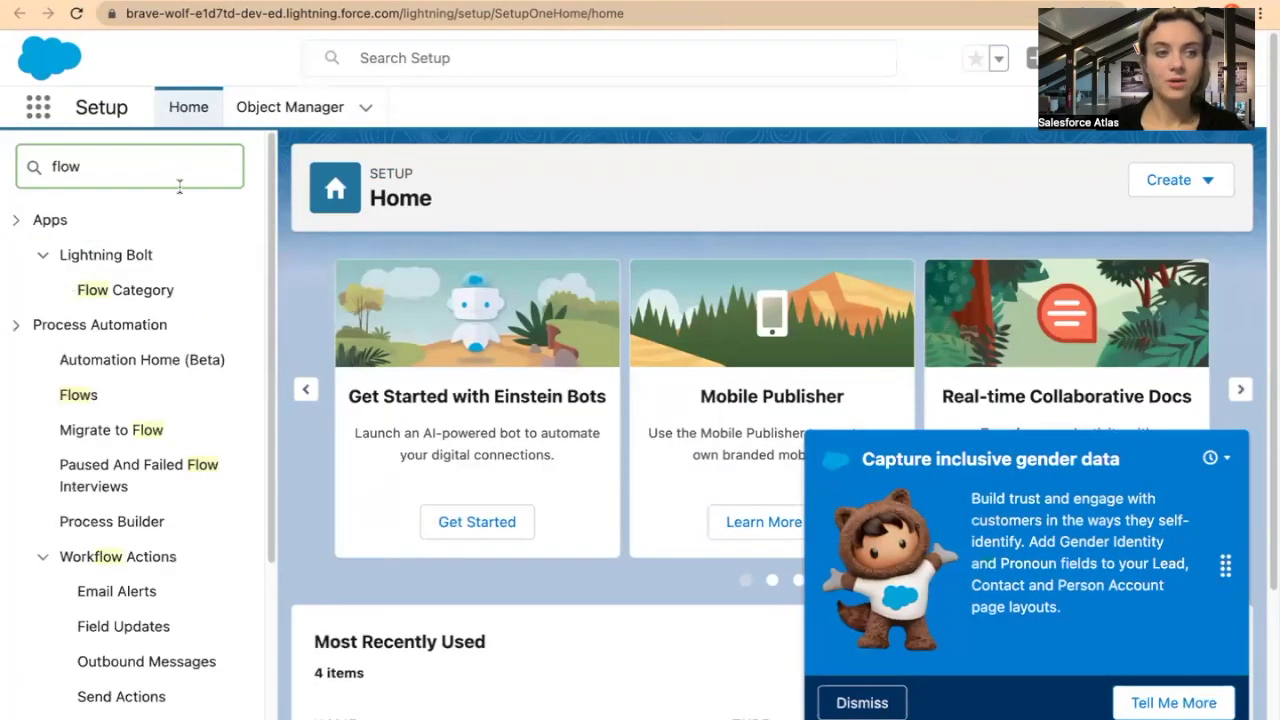
pyautogui.click(100, 396)
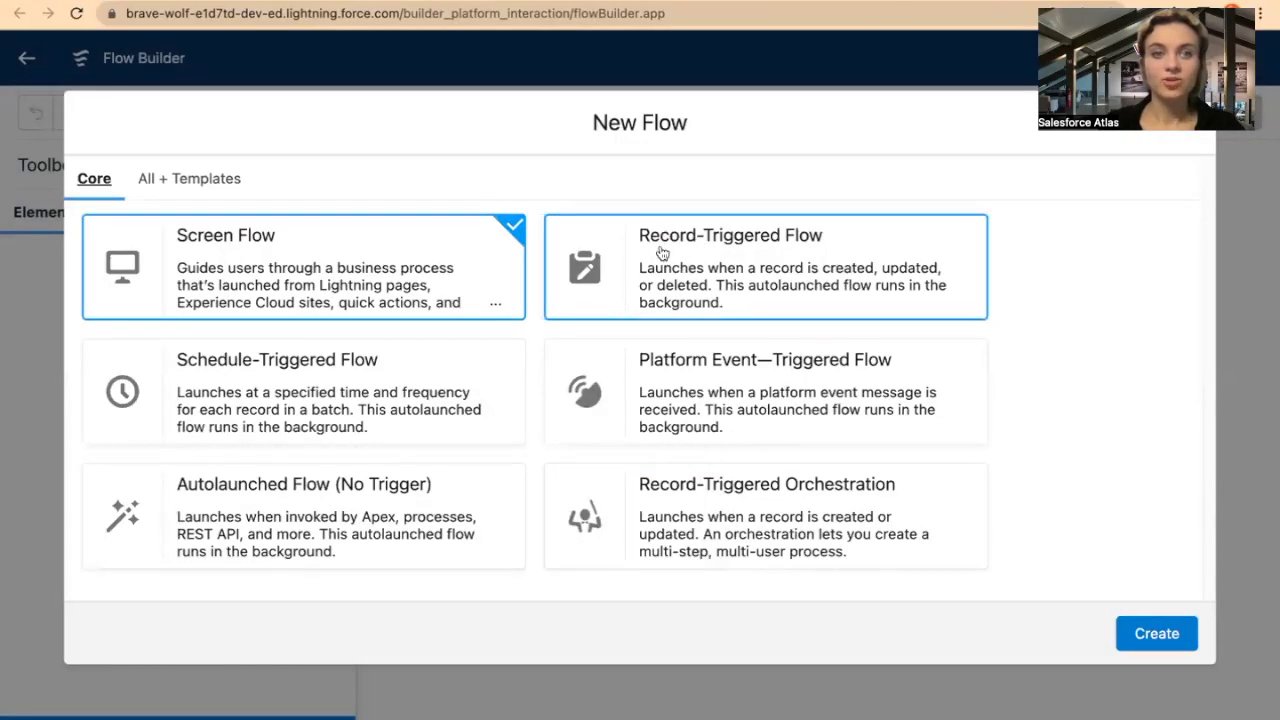
# Step: Create a new Record-Triggered Flow and switch its canvas to the Free-Form layout
pyautogui.click(757, 264)
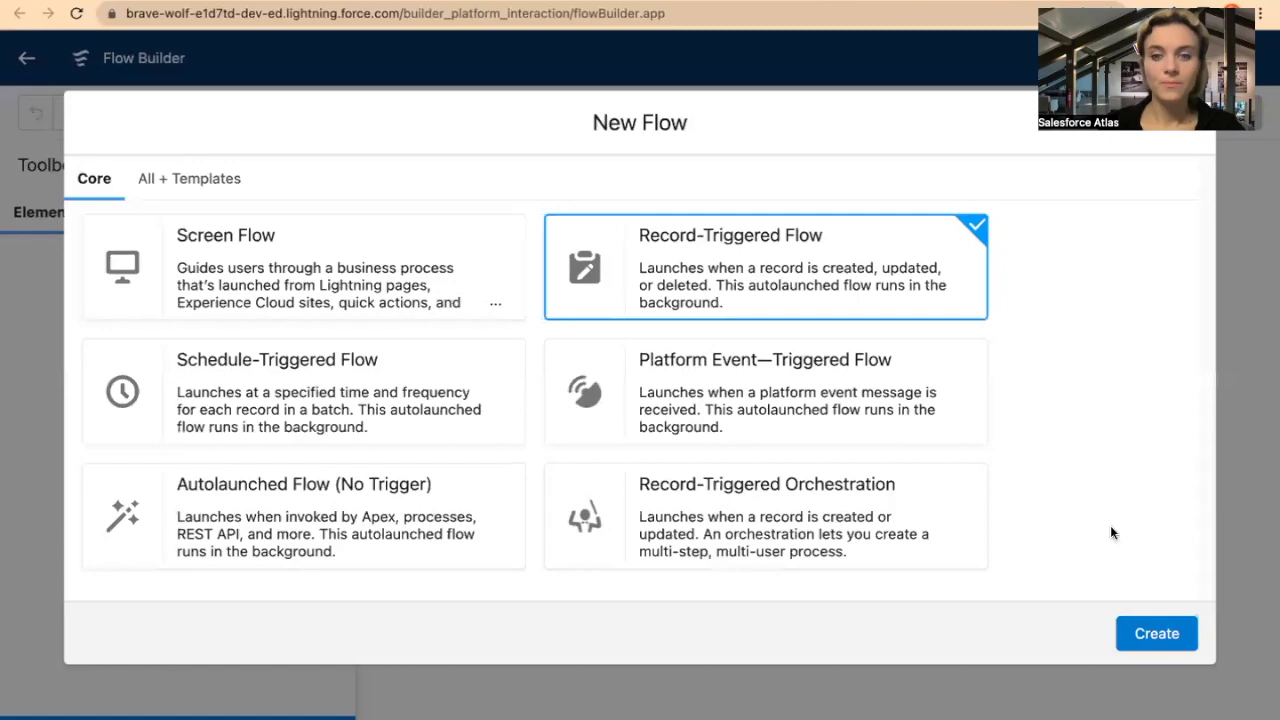
pyautogui.click(1135, 632)
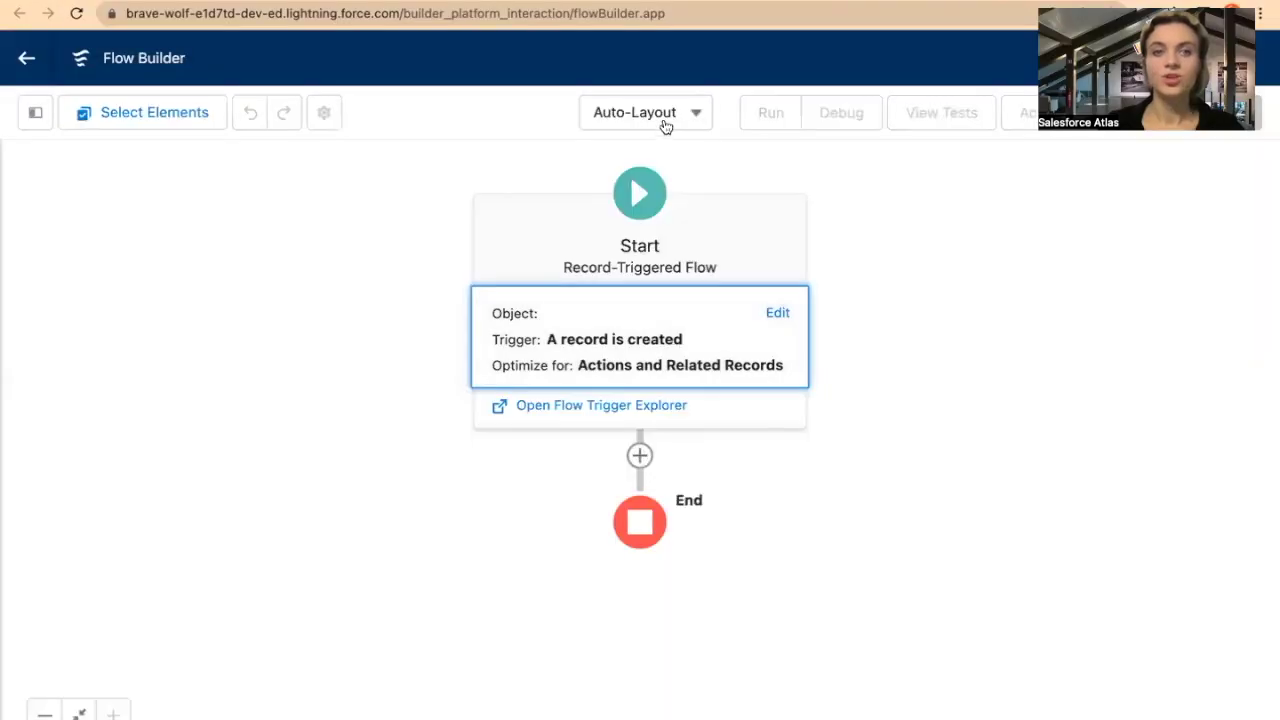
pyautogui.click(665, 118)
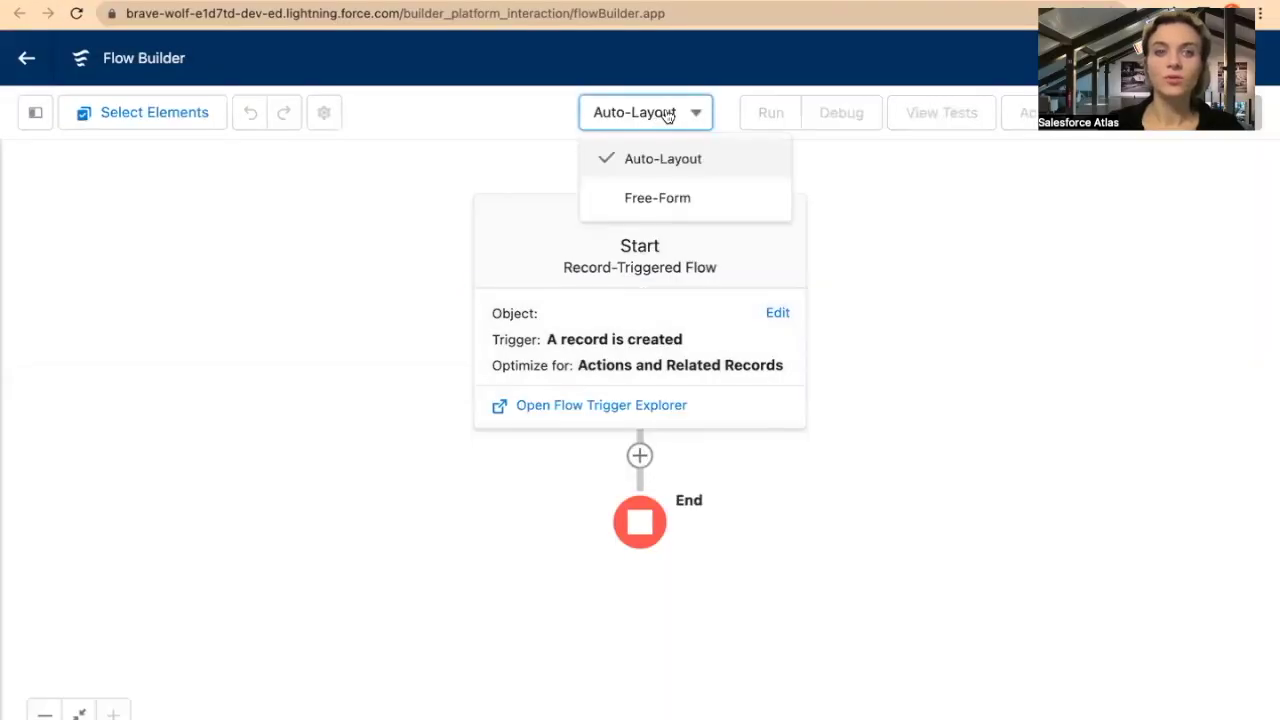
pyautogui.click(685, 210)
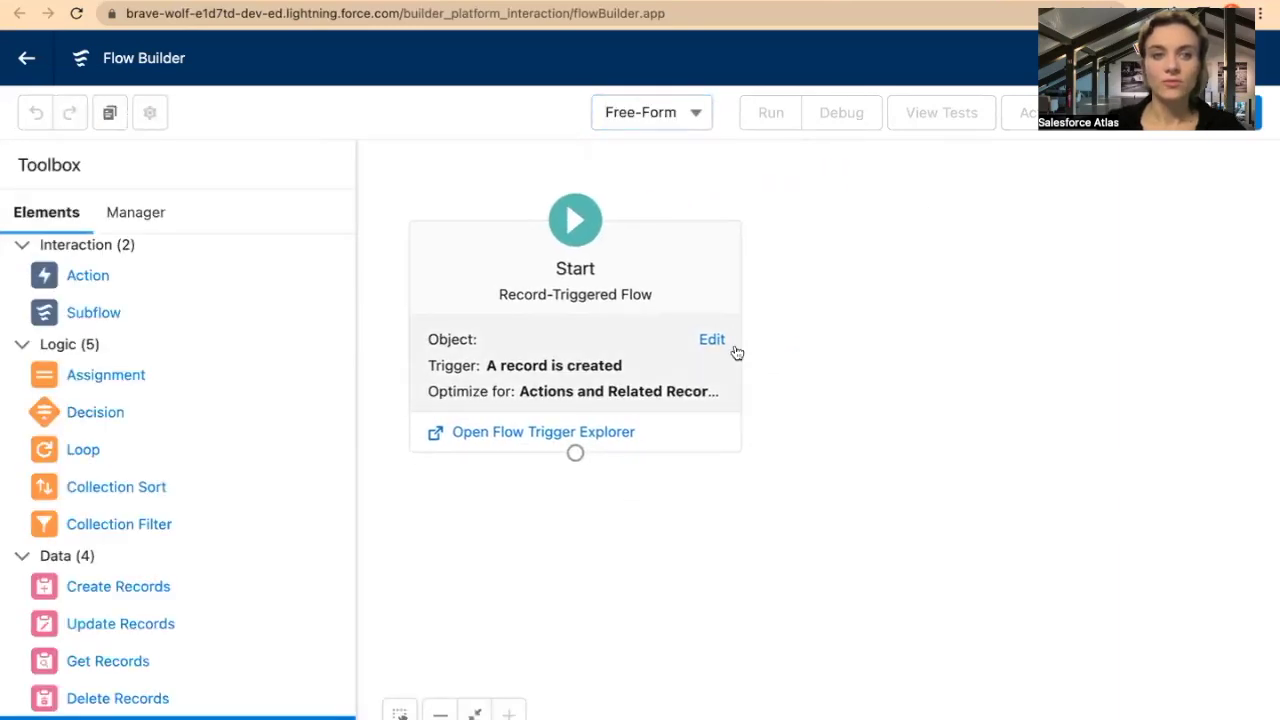
# Step: Choose Case as the object whose records trigger the flow in the Start configuration
pyautogui.click(707, 343)
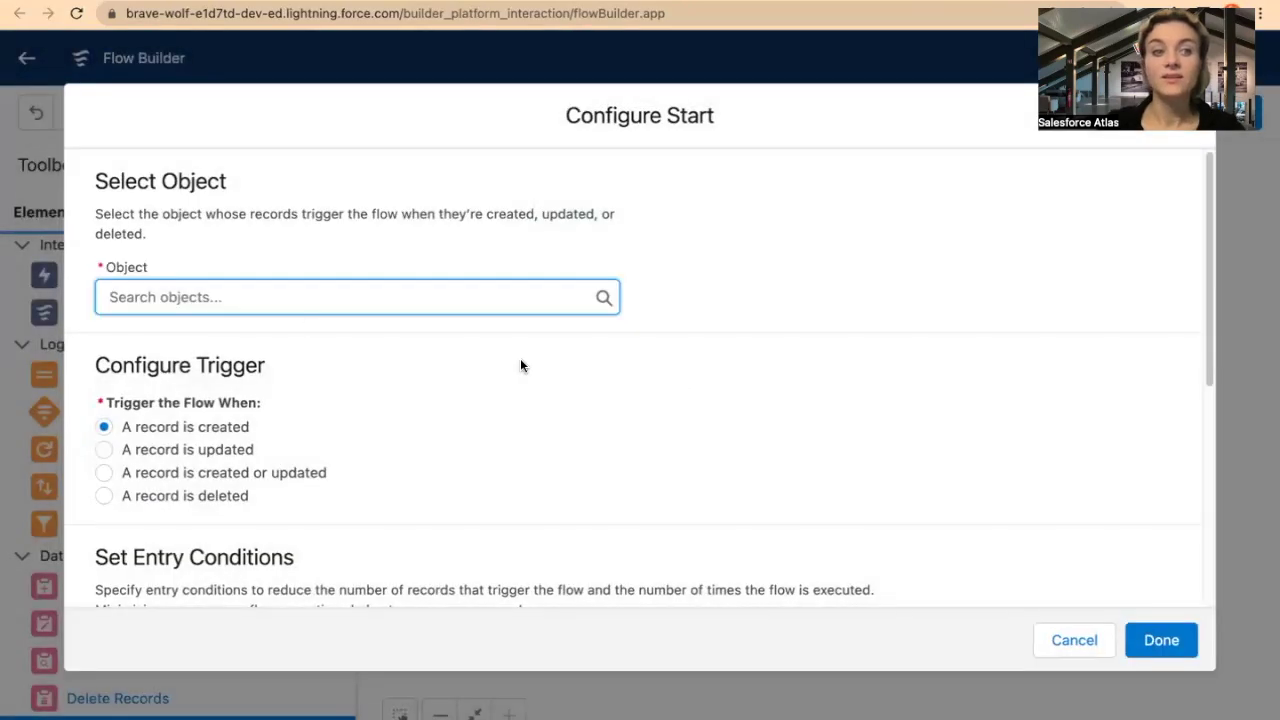
pyautogui.click(304, 298)
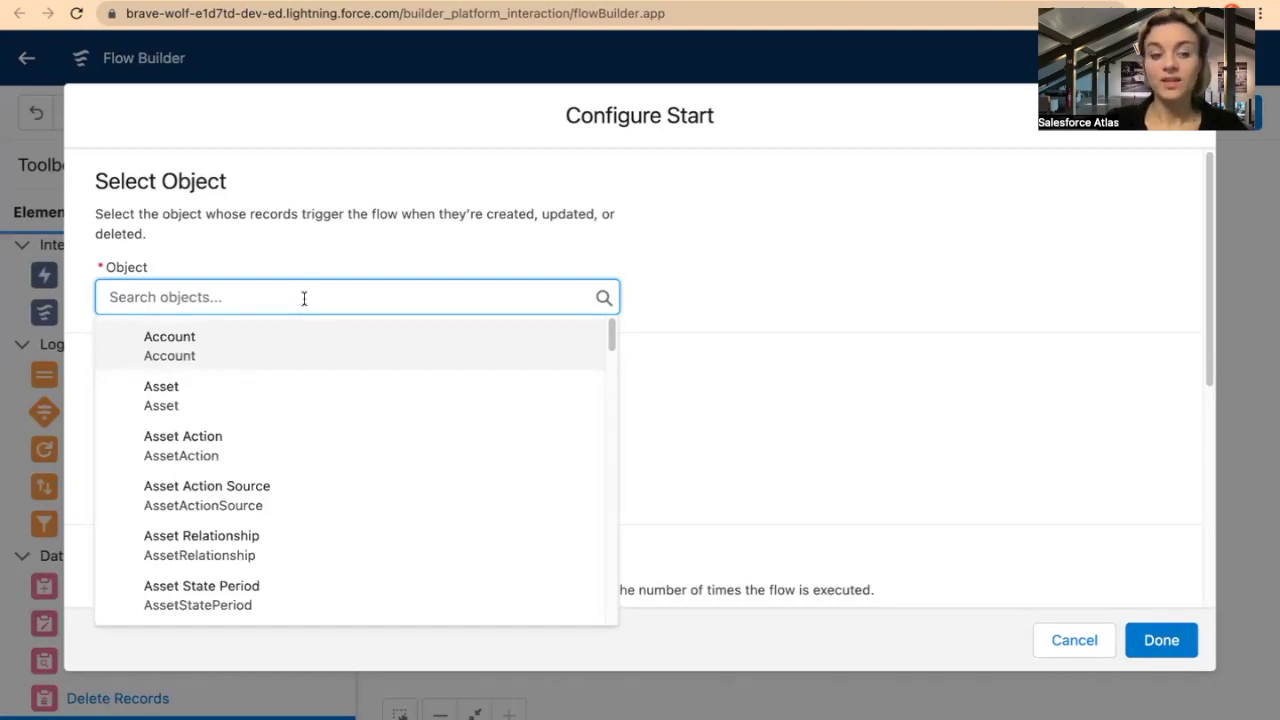
pyautogui.write('case')
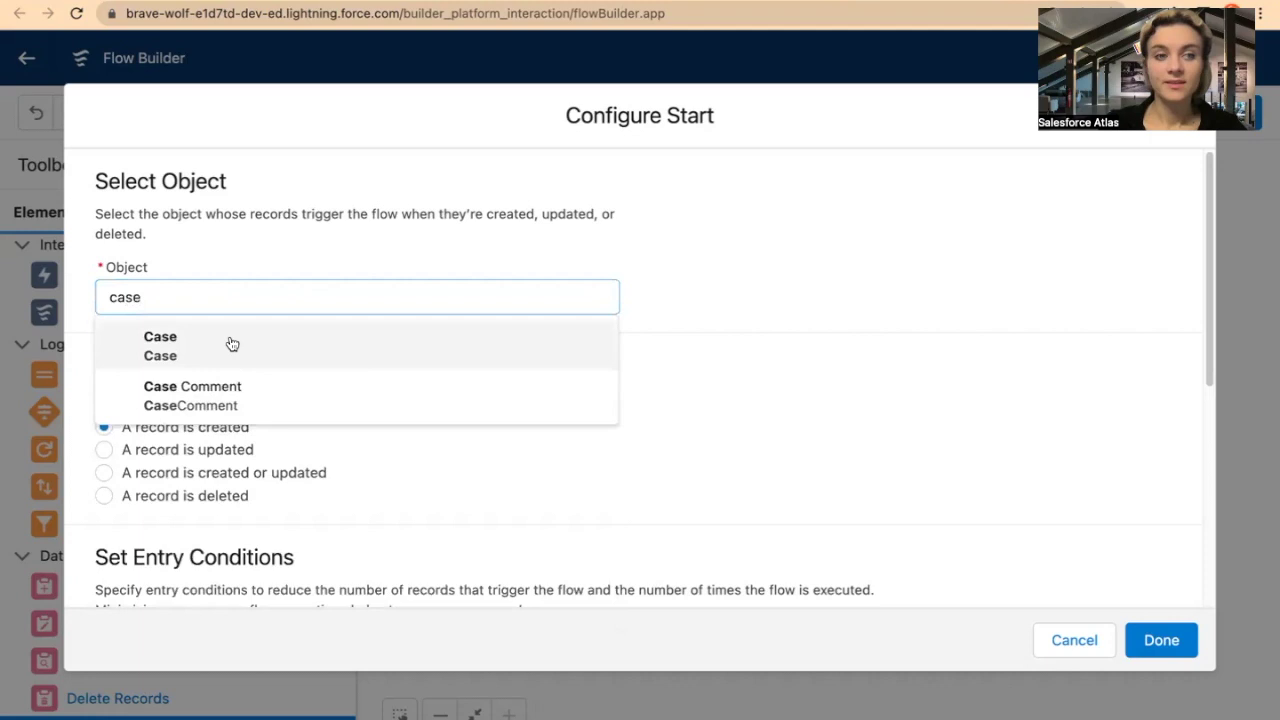
pyautogui.click(231, 344)
# Step: Set the entry condition requirements to All Conditions Are Met (AND)
pyautogui.scroll(-1, 600, 440)
pyautogui.scroll(-1, 593, 461)
pyautogui.scroll(-2, 320, 365)
pyautogui.scroll(1, 323, 365)
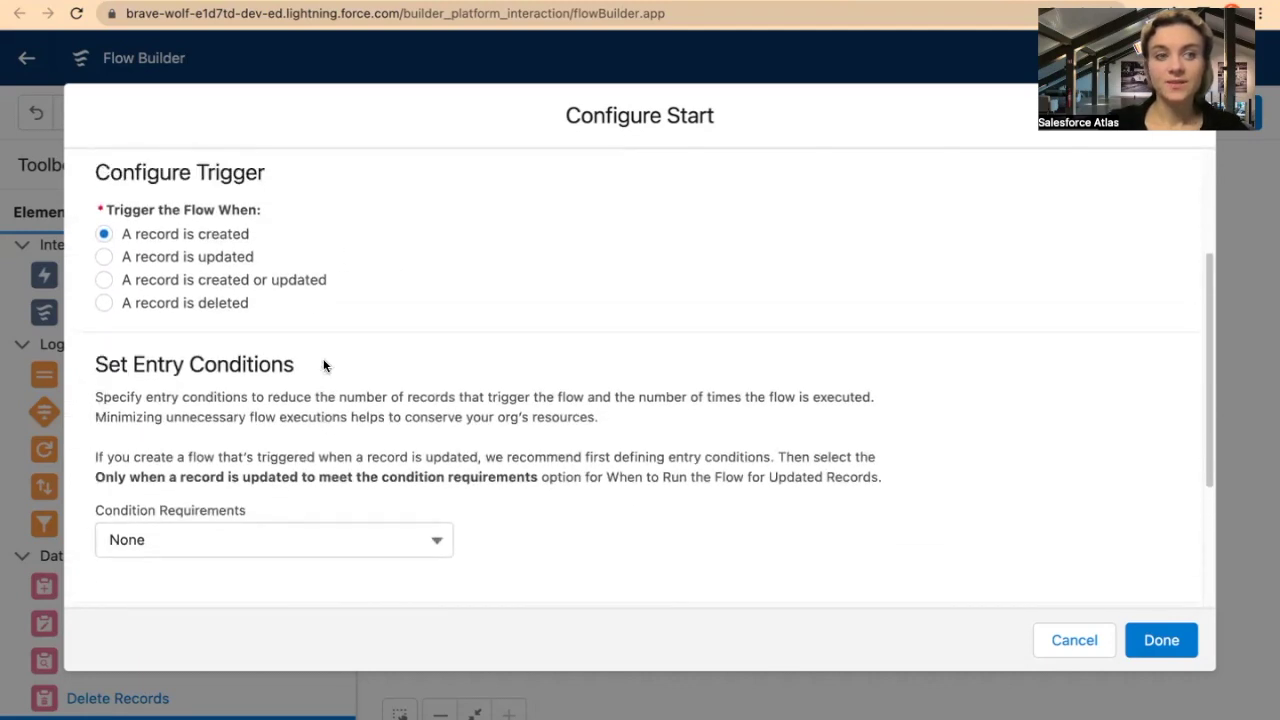
pyautogui.scroll(-2, 323, 365)
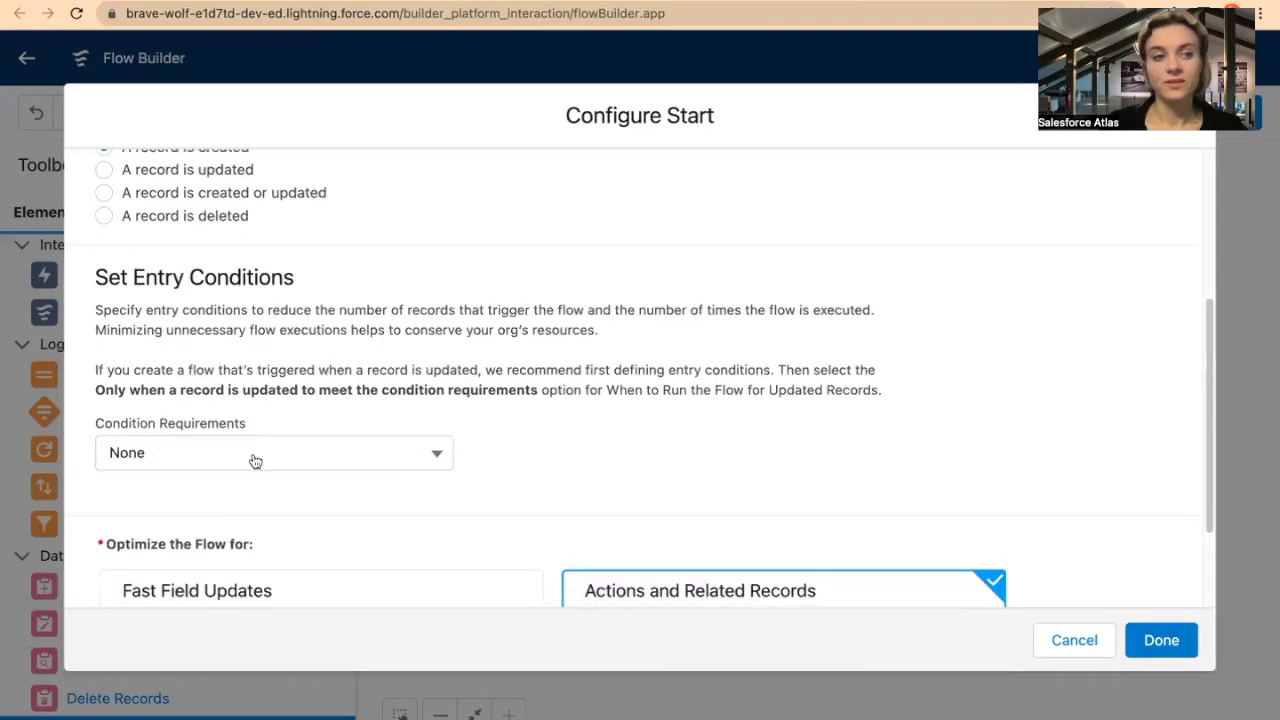
pyautogui.click(253, 461)
pyautogui.click(262, 469)
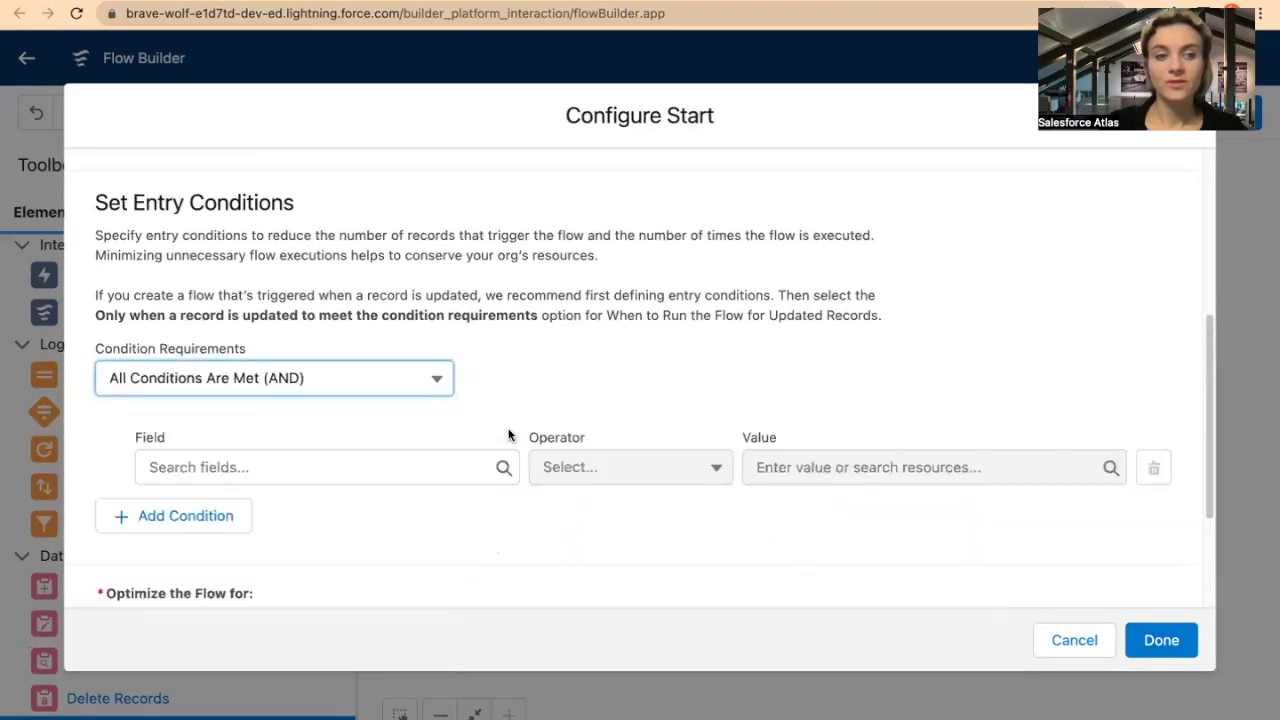
# Step: Define the entry condition Origin Equals Phone and finish the Start configuration
pyautogui.click(350, 467)
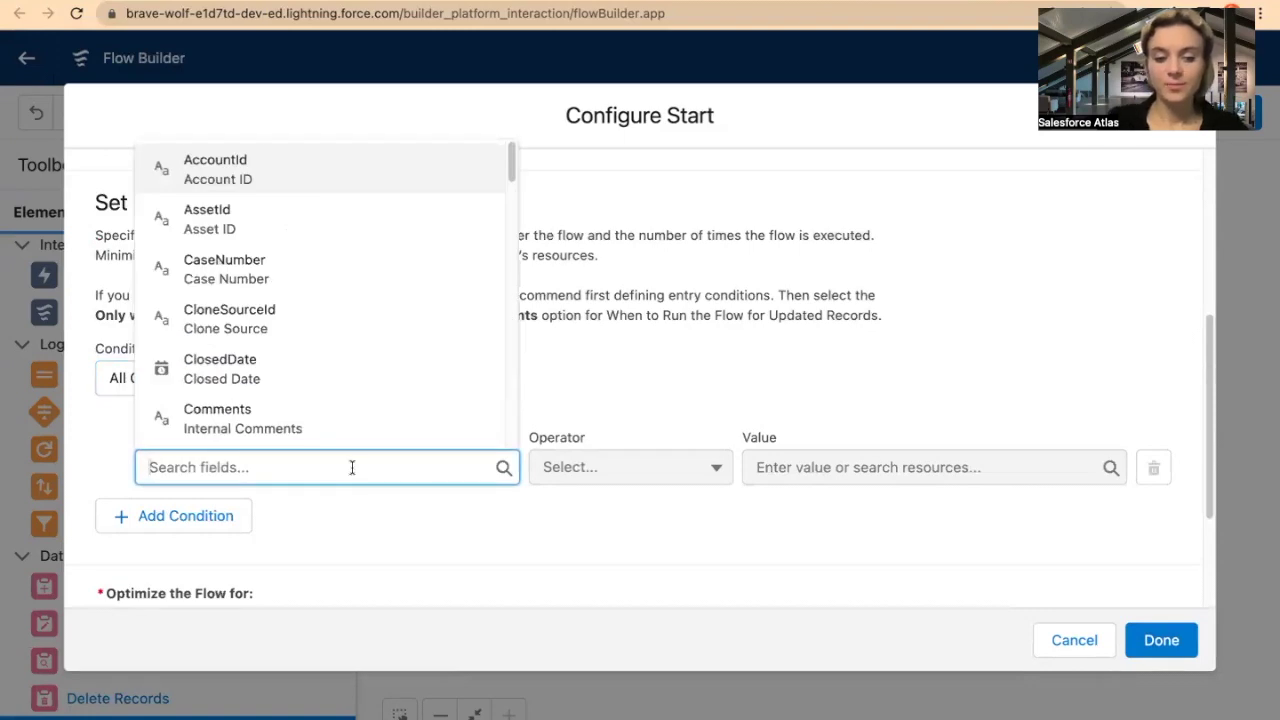
pyautogui.write('case ori')
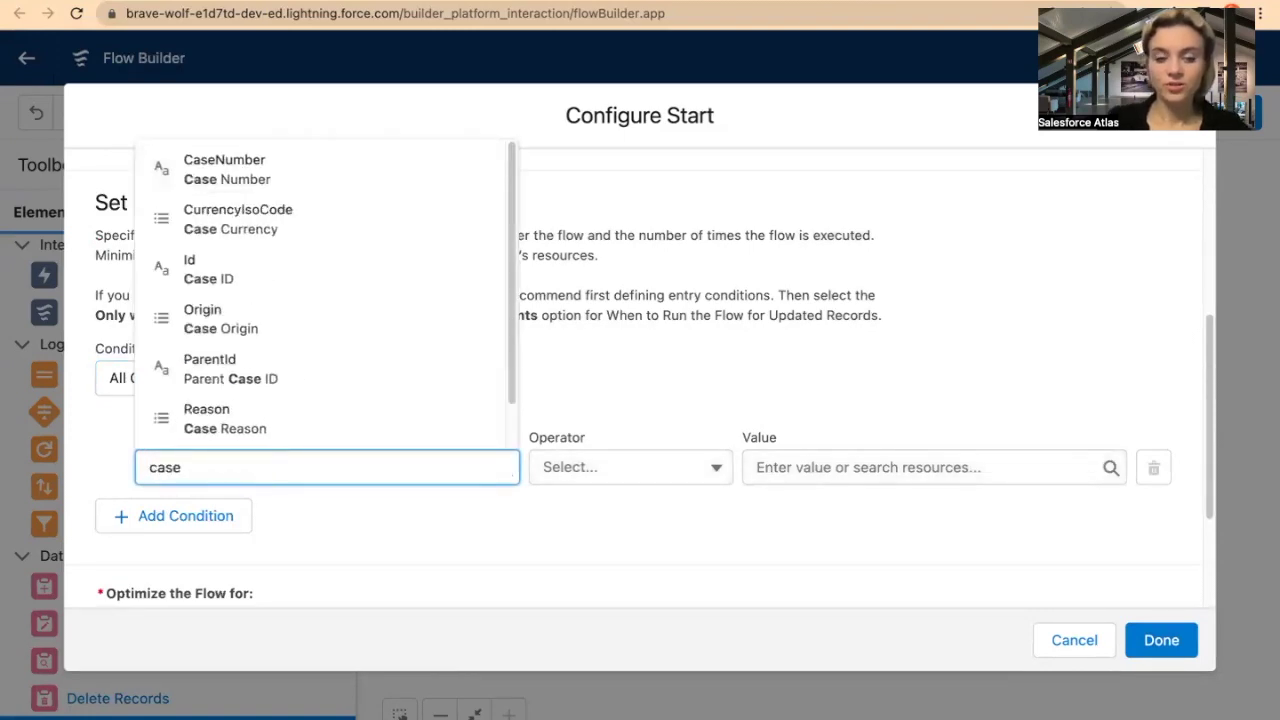
pyautogui.click(338, 428)
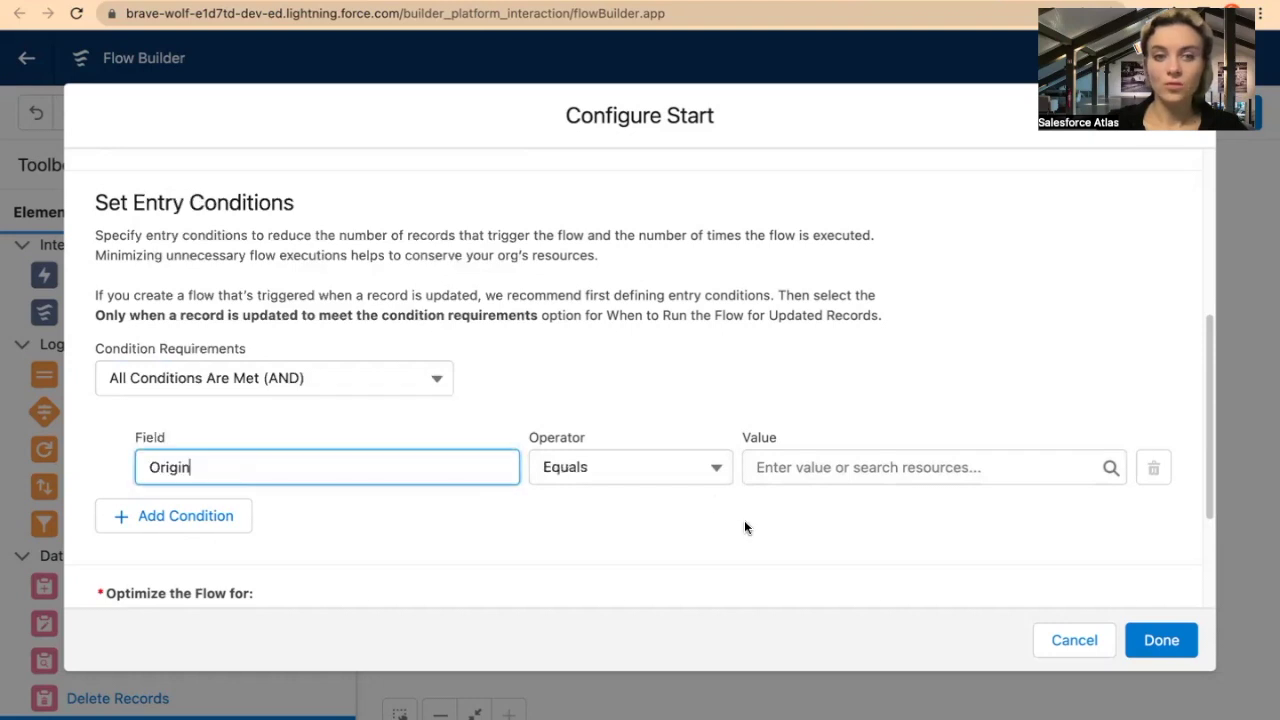
pyautogui.click(821, 466)
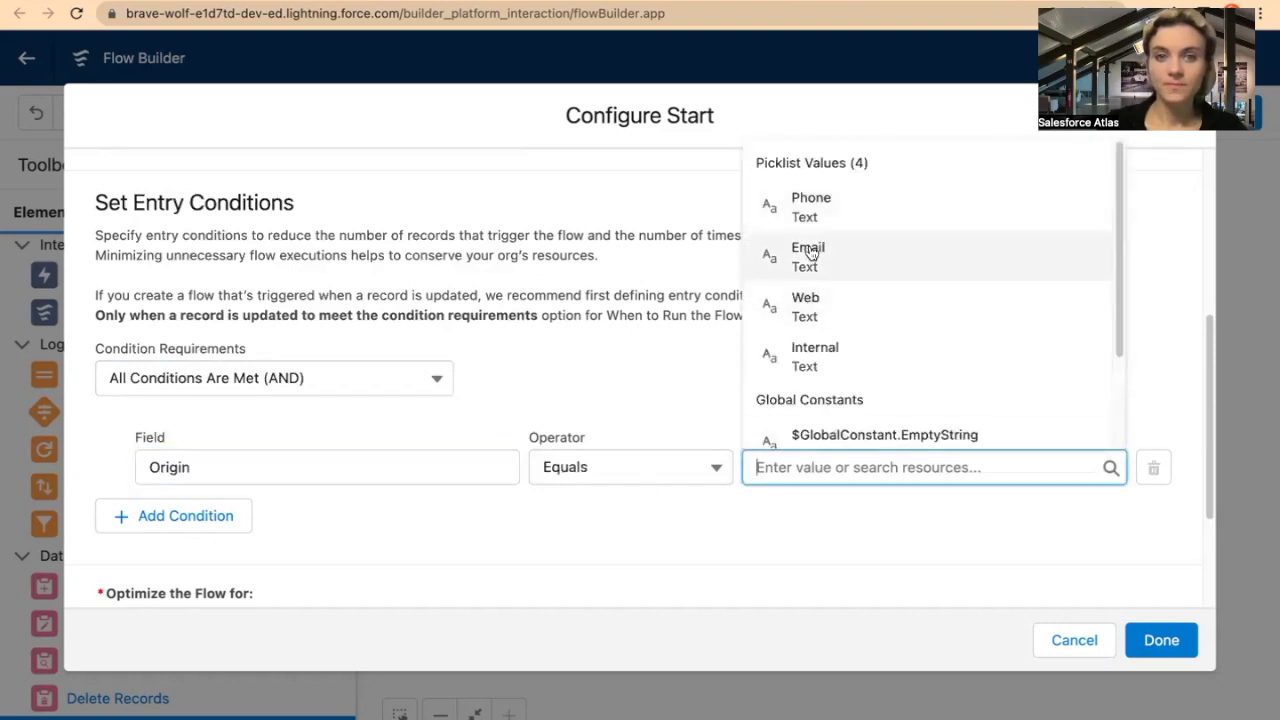
pyautogui.click(800, 205)
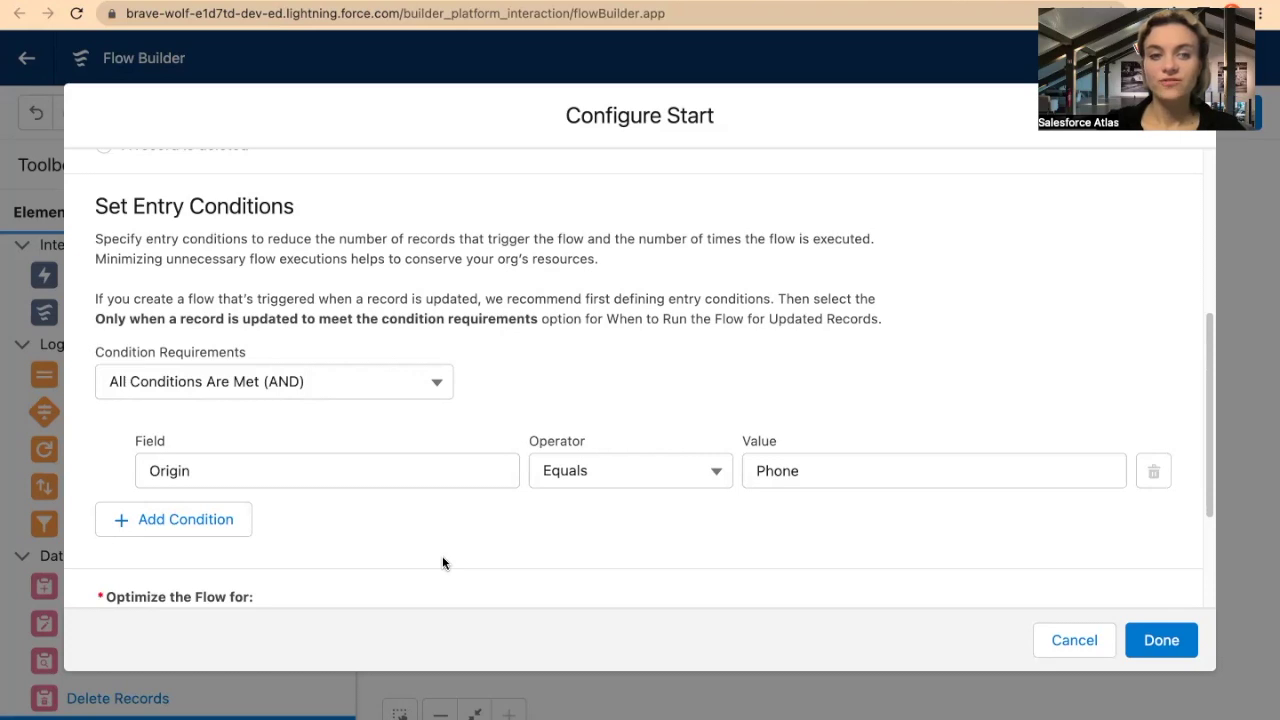
pyautogui.scroll(4, 902, 524)
pyautogui.scroll(-2, 902, 524)
pyautogui.scroll(2, 905, 528)
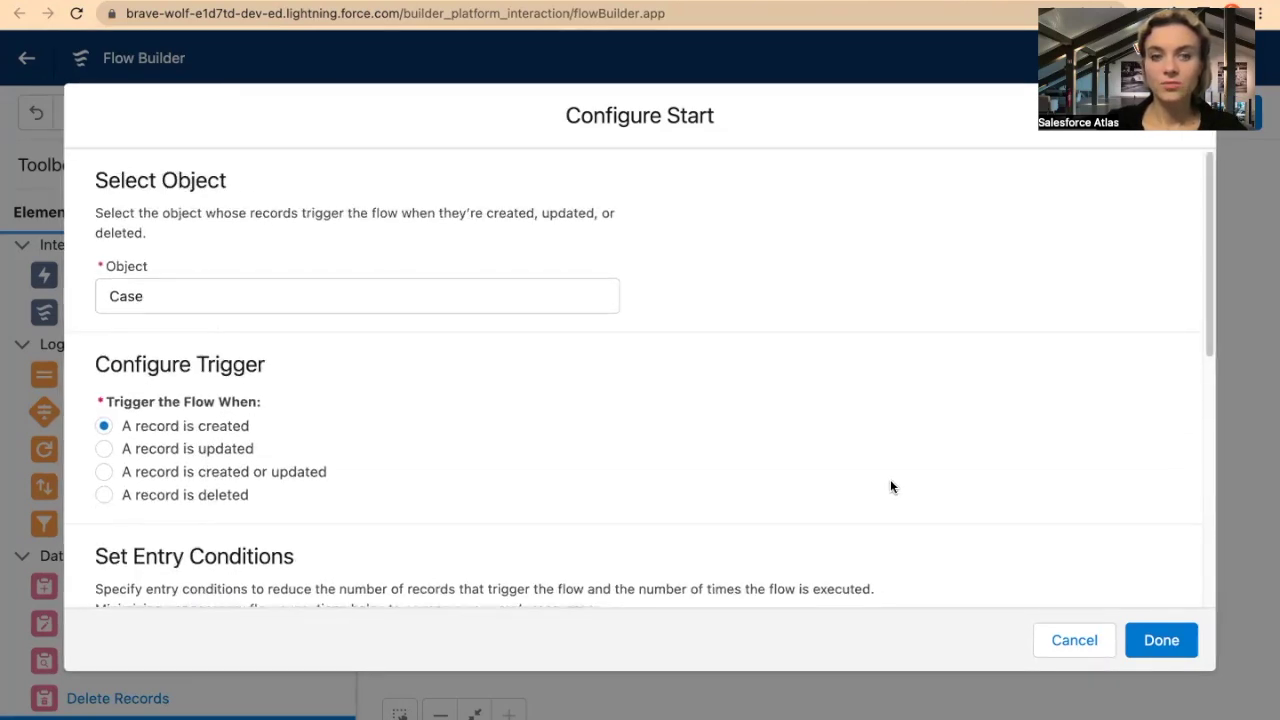
pyautogui.scroll(-1, 890, 479)
pyautogui.click(1158, 636)
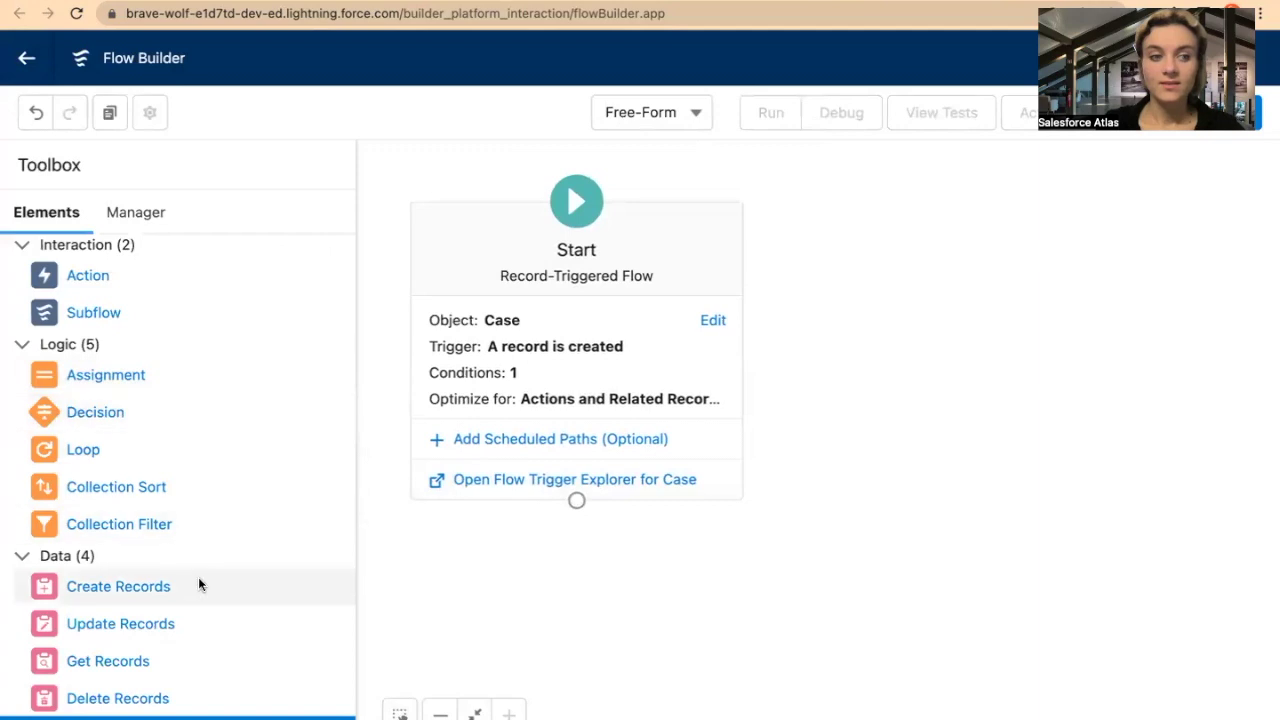
# Step: Add a Get Records element to the canvas, labelled Get Account with the API name Get_Account
pyautogui.moveTo(261, 662); pyautogui.dragTo(912, 400)
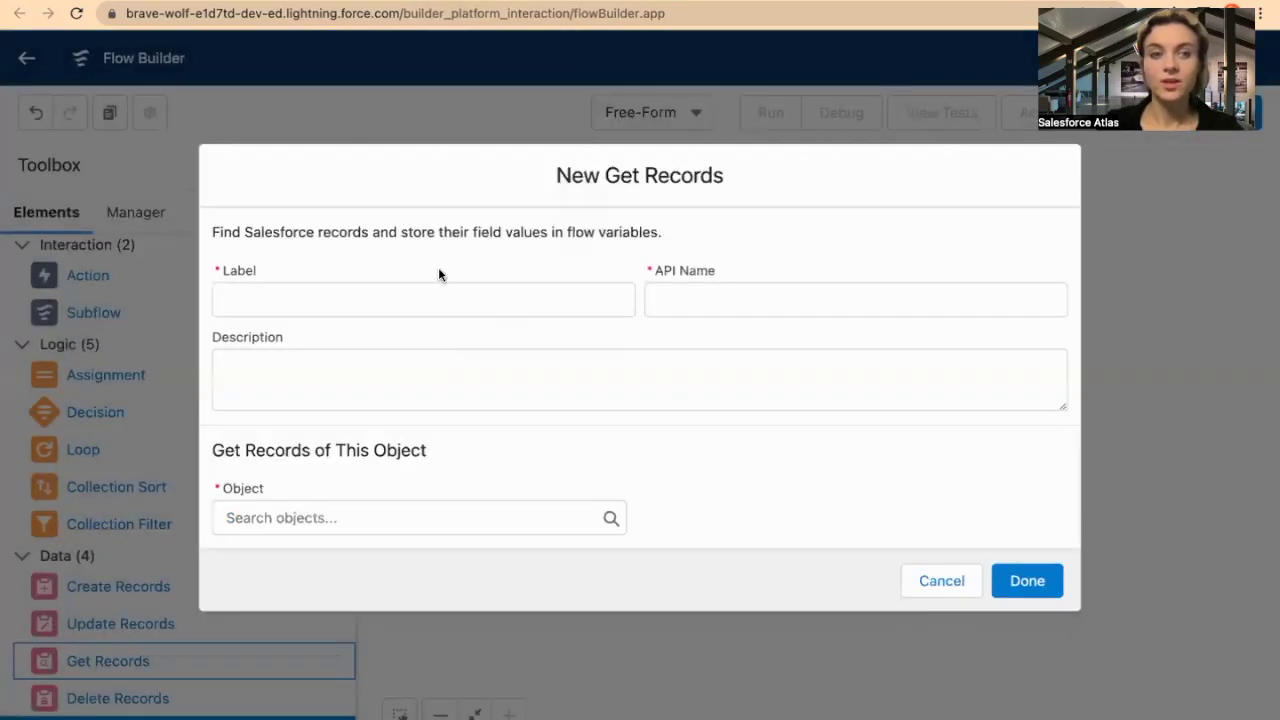
pyautogui.write('Account')
pyautogui.hotkey('ctrl', 'a')
pyautogui.write('Get Account')
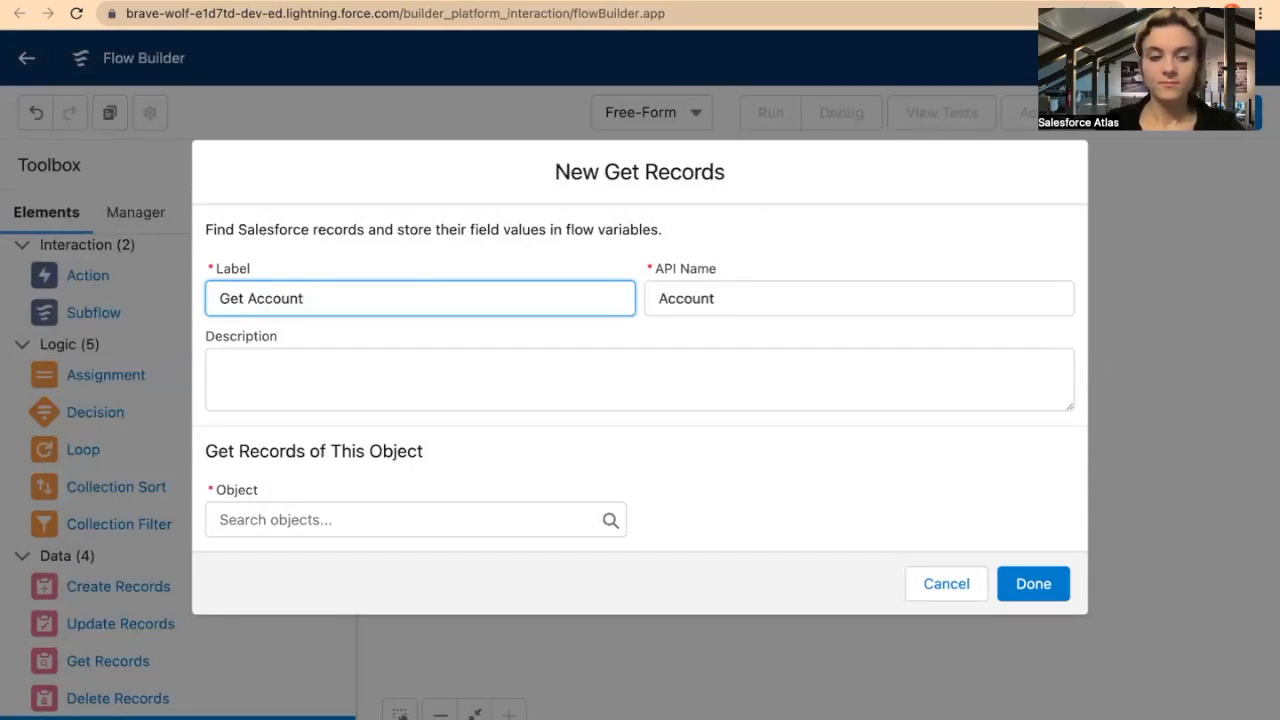
pyautogui.press('Tab')
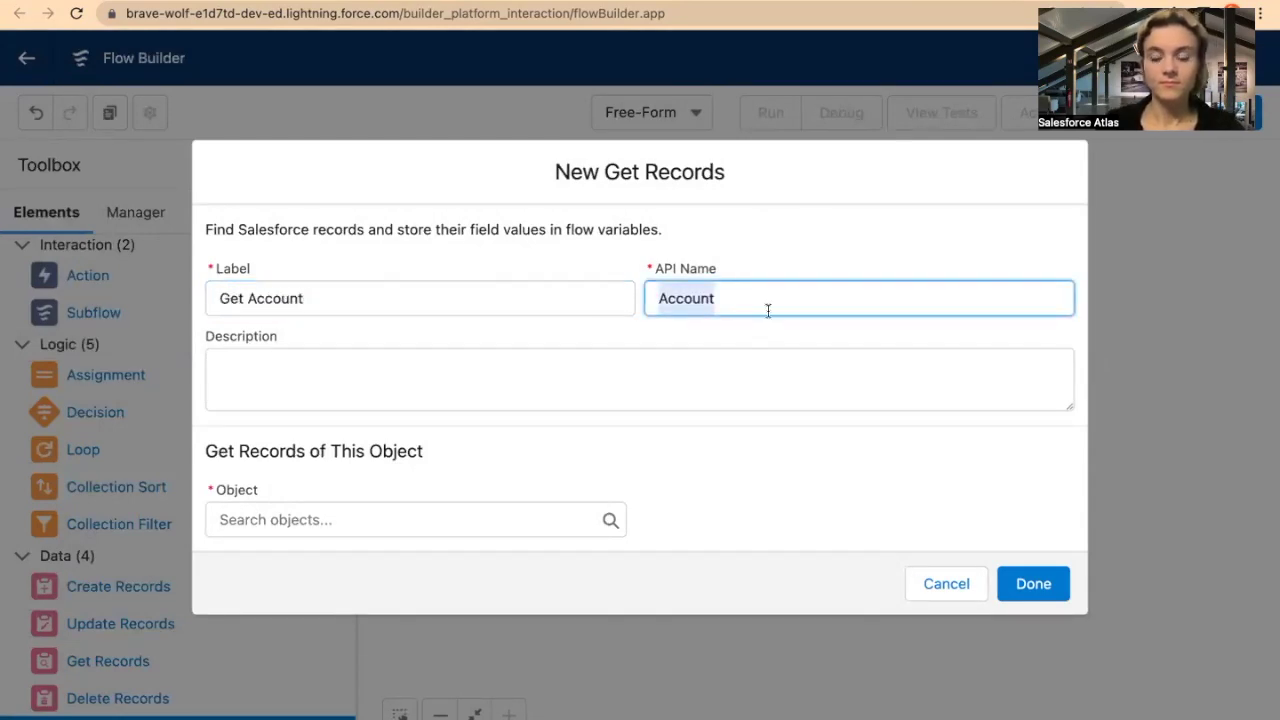
# Step: Choose Account as the object whose records the element gets
pyautogui.click(517, 519)
pyautogui.write('a')
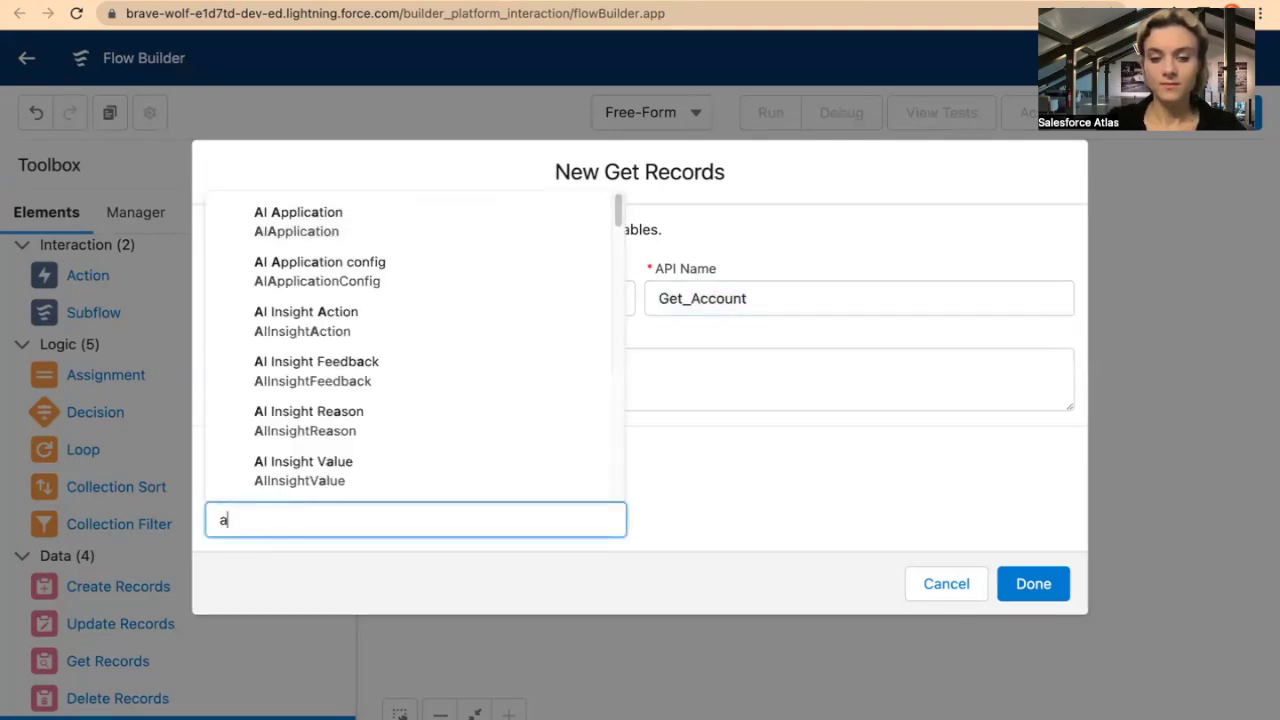
pyautogui.write('ccount')
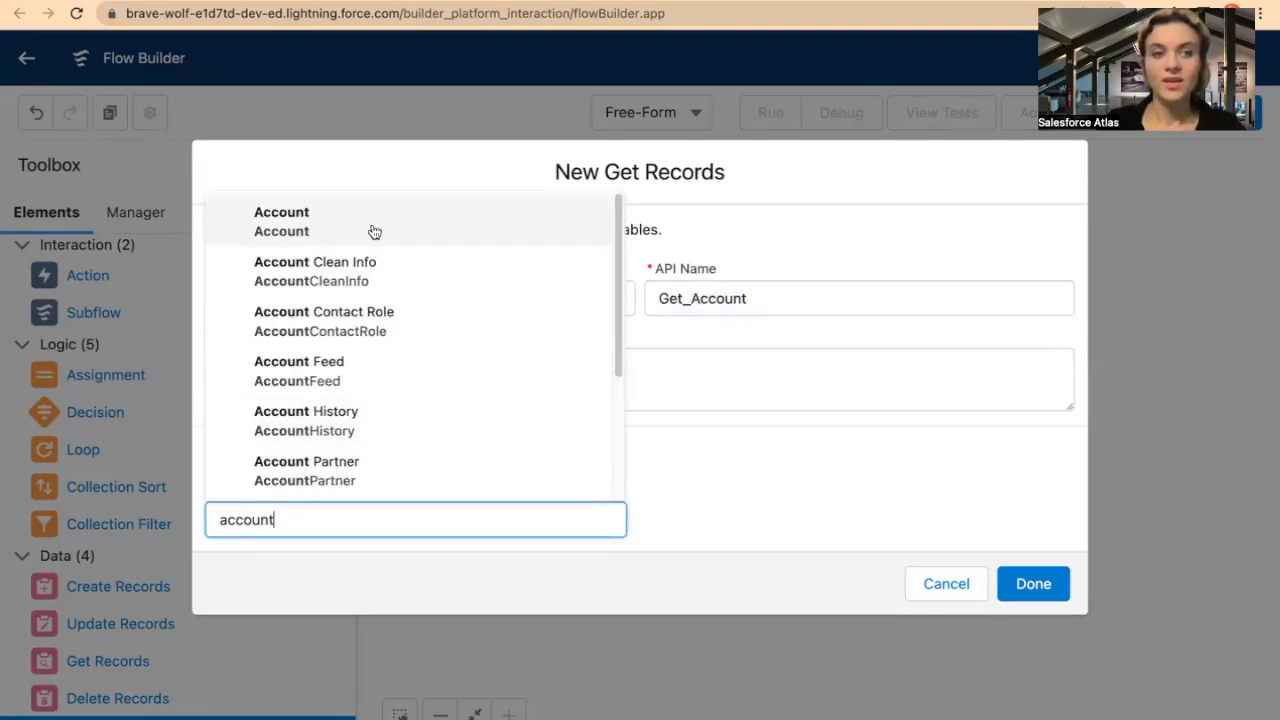
pyautogui.click(374, 232)
# Step: Filter the account records on the Id field with the Equals operator
pyautogui.scroll(-5, 673, 440)
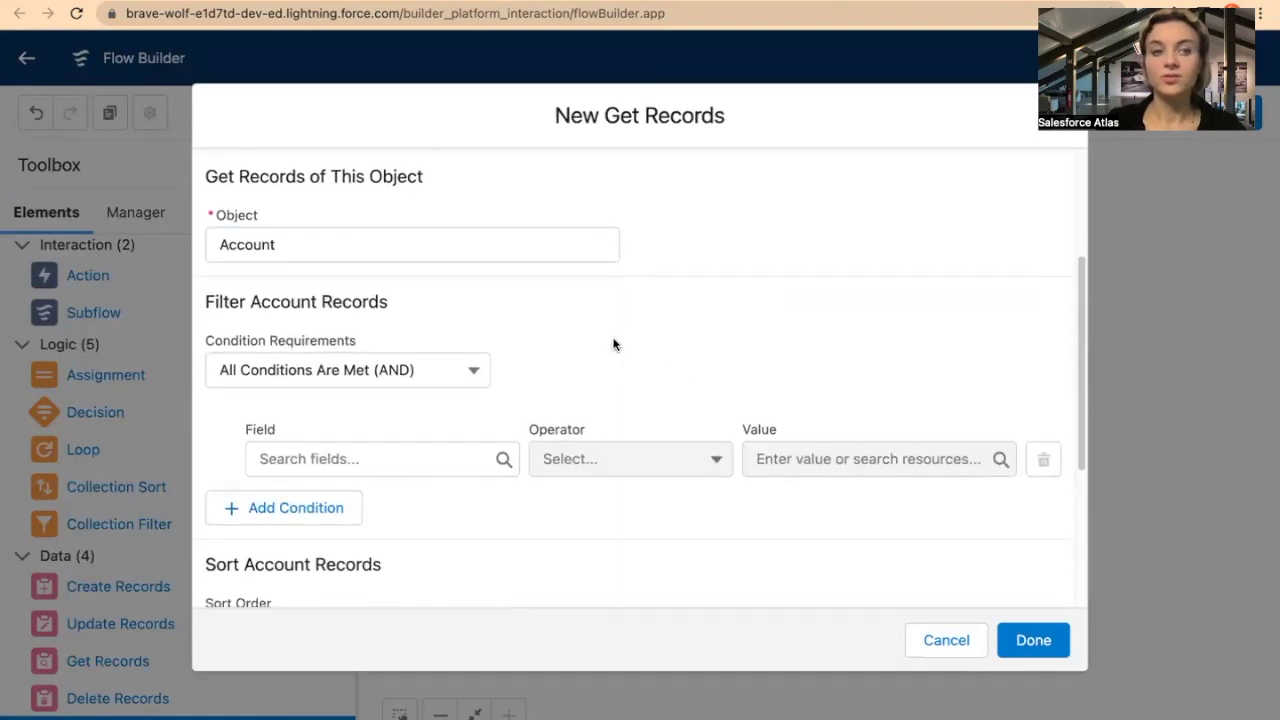
pyautogui.scroll(-2, 595, 343)
pyautogui.click(374, 396)
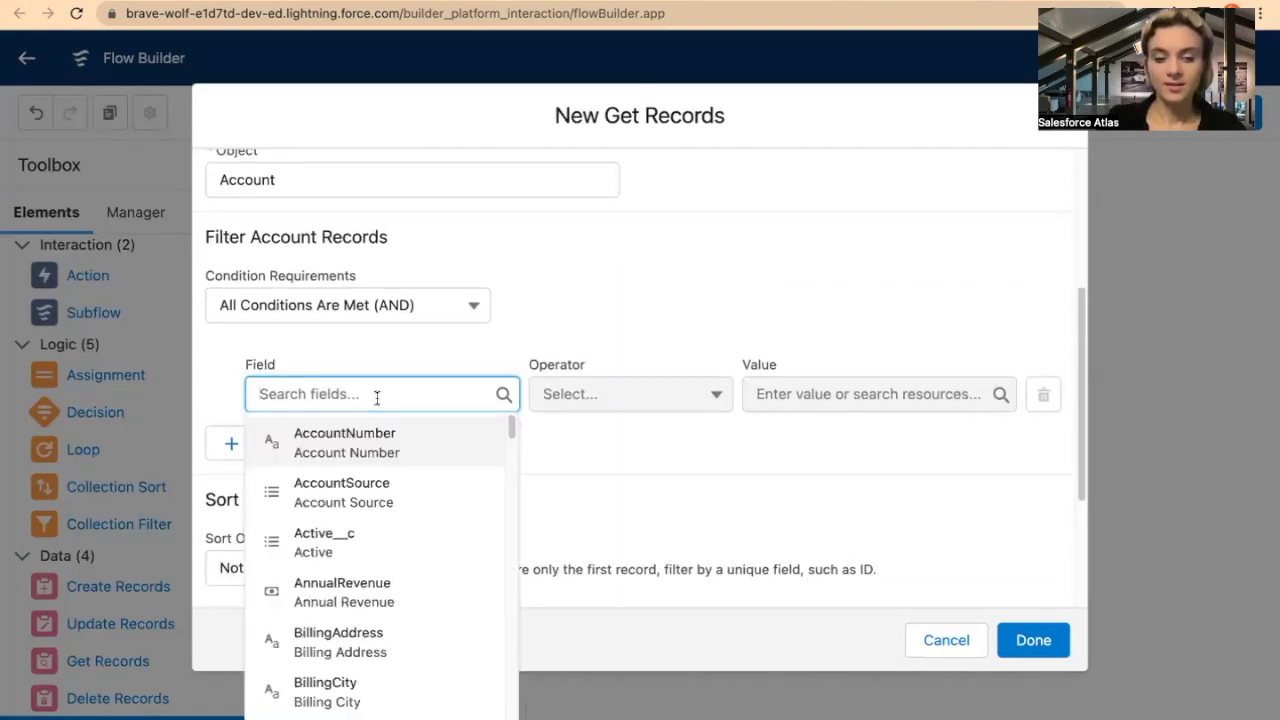
pyautogui.write('id')
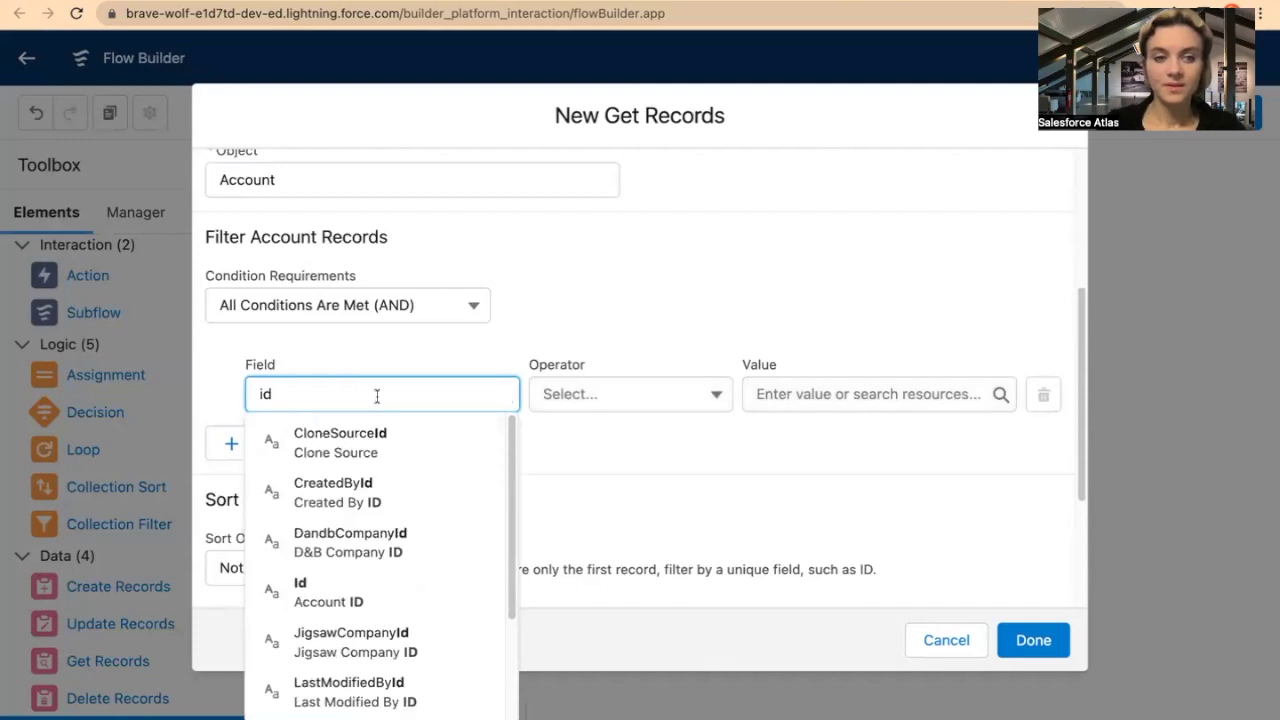
pyautogui.click(408, 590)
pyautogui.click(516, 452)
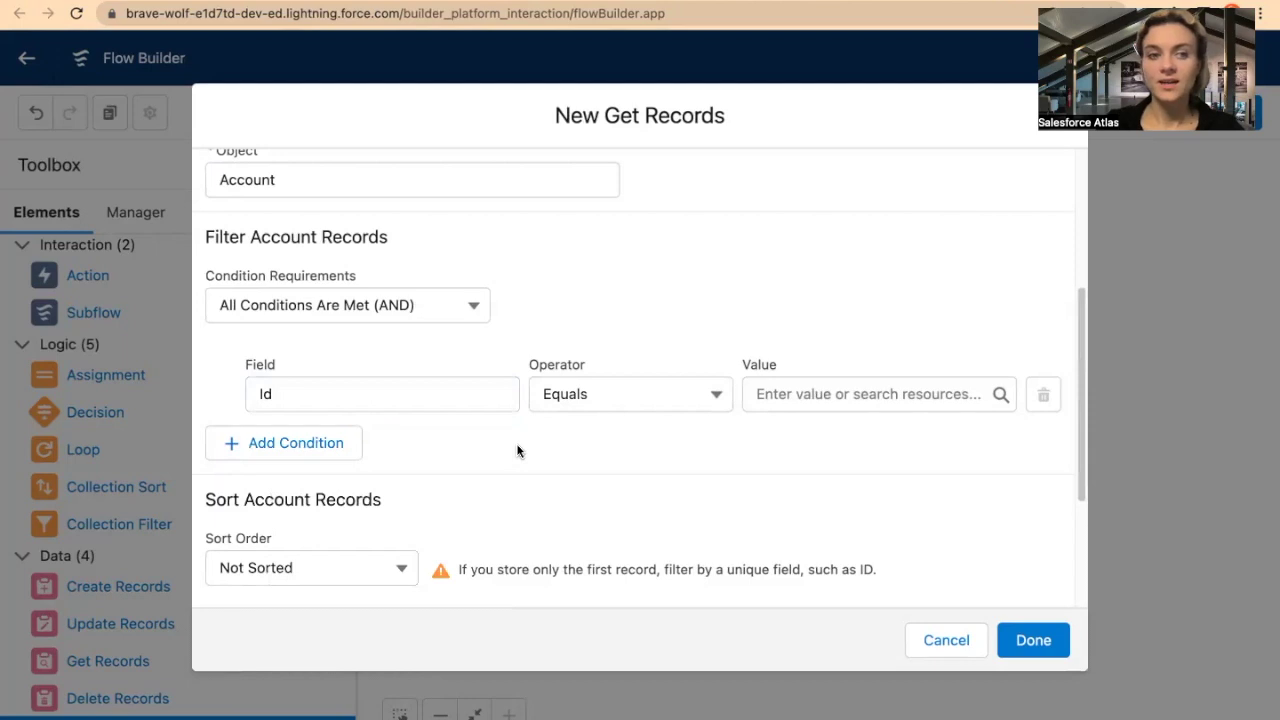
# Step: Set the Id filter's value to the triggering case's account ID, {!$Record.Account.Id}
pyautogui.click(811, 396)
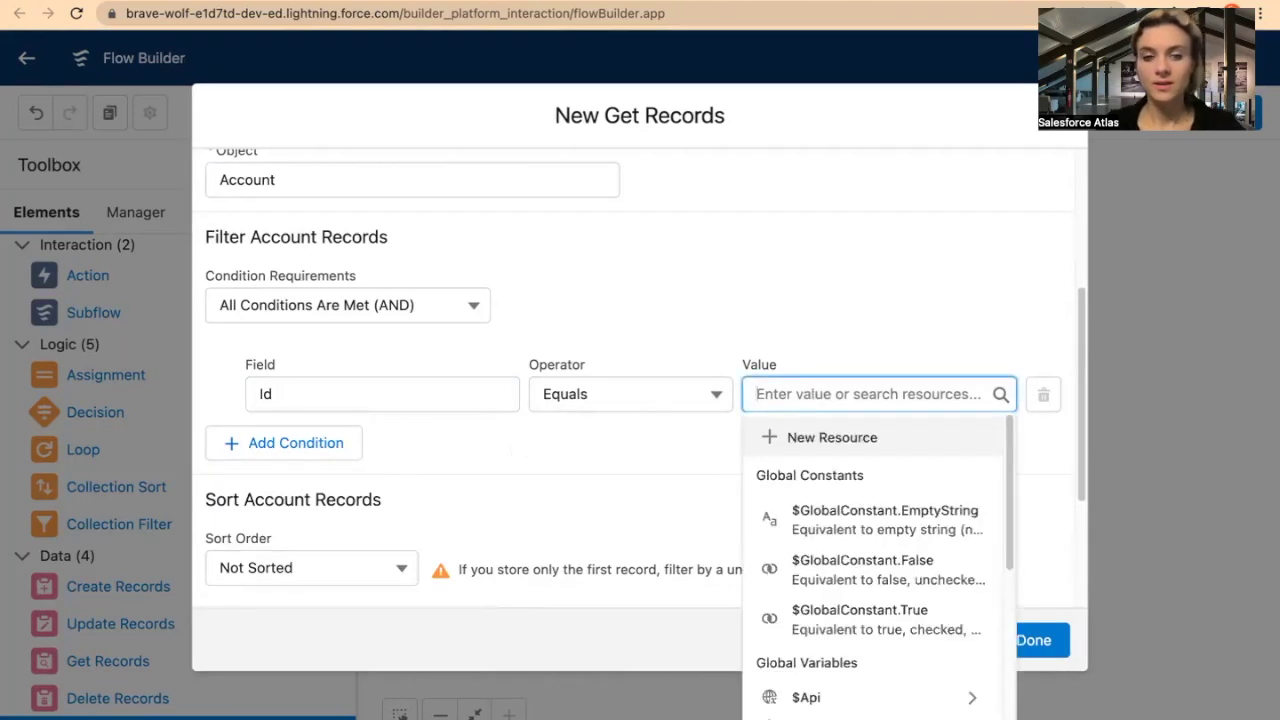
pyautogui.write('rec')
pyautogui.click(882, 491)
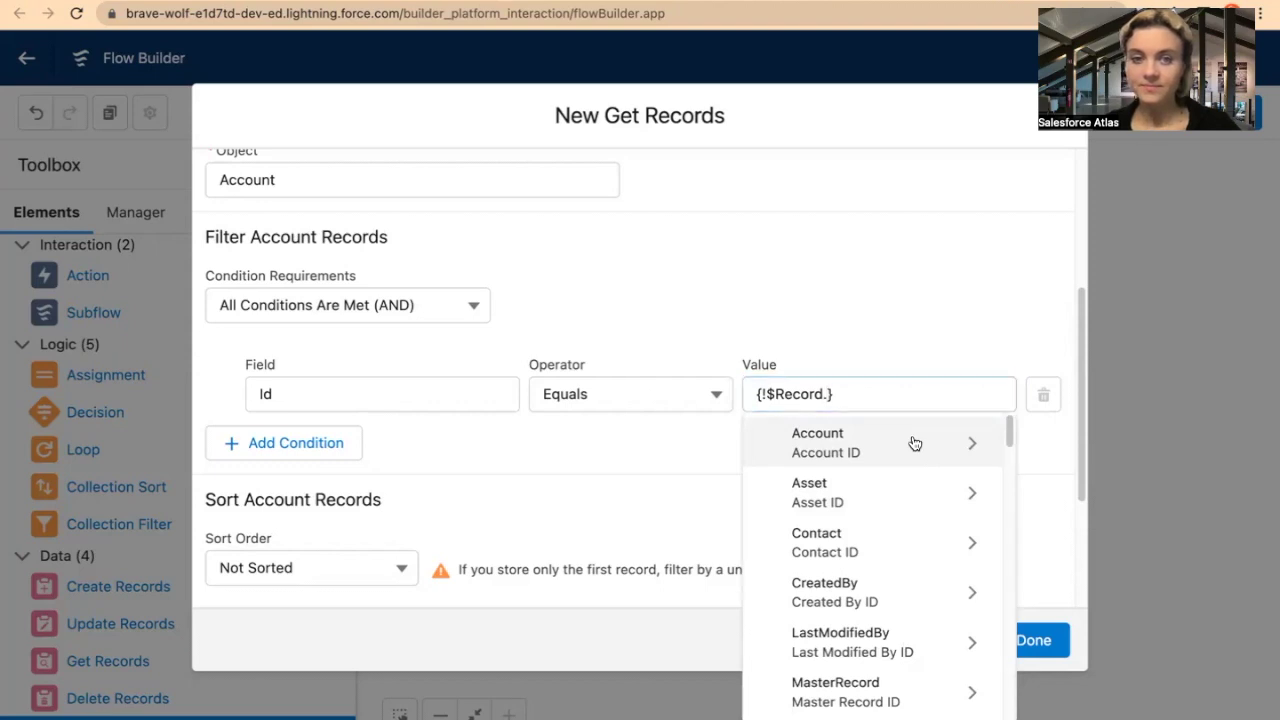
pyautogui.click(914, 443)
pyautogui.click(897, 564)
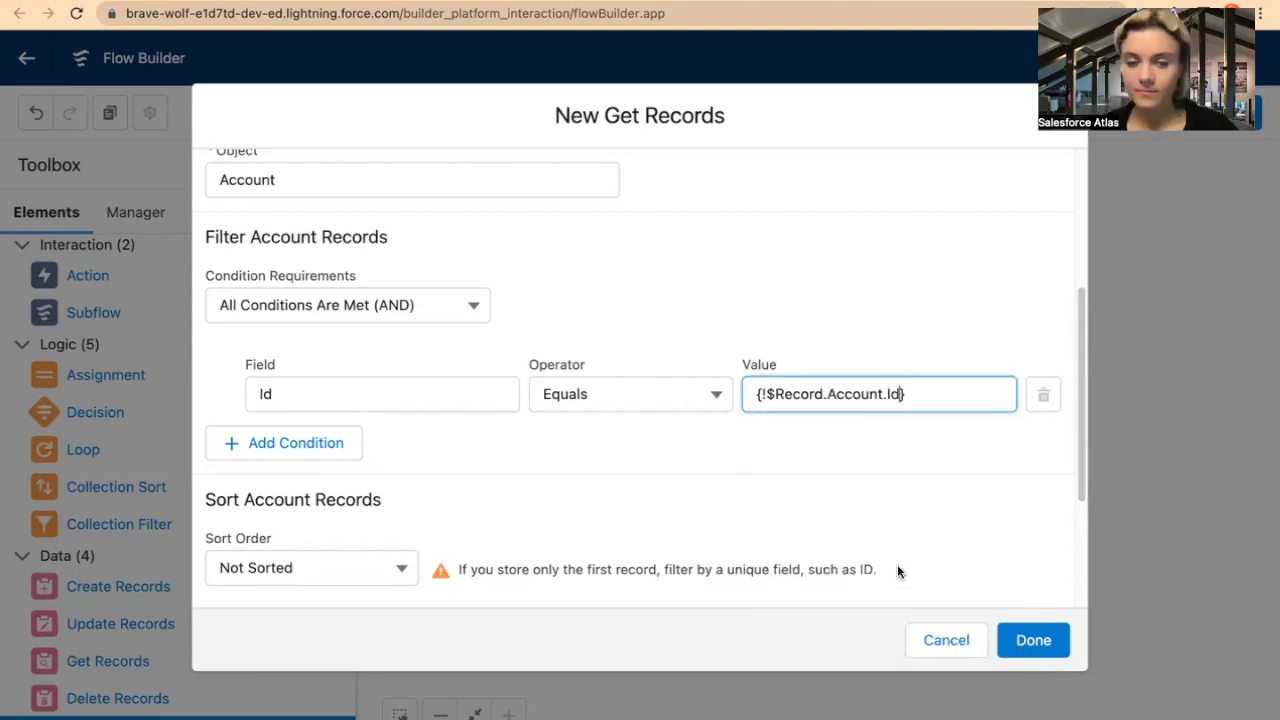
pyautogui.click(806, 442)
# Step: Finish the Get Account element and connect the Start element to it
pyautogui.scroll(-2, 809, 470)
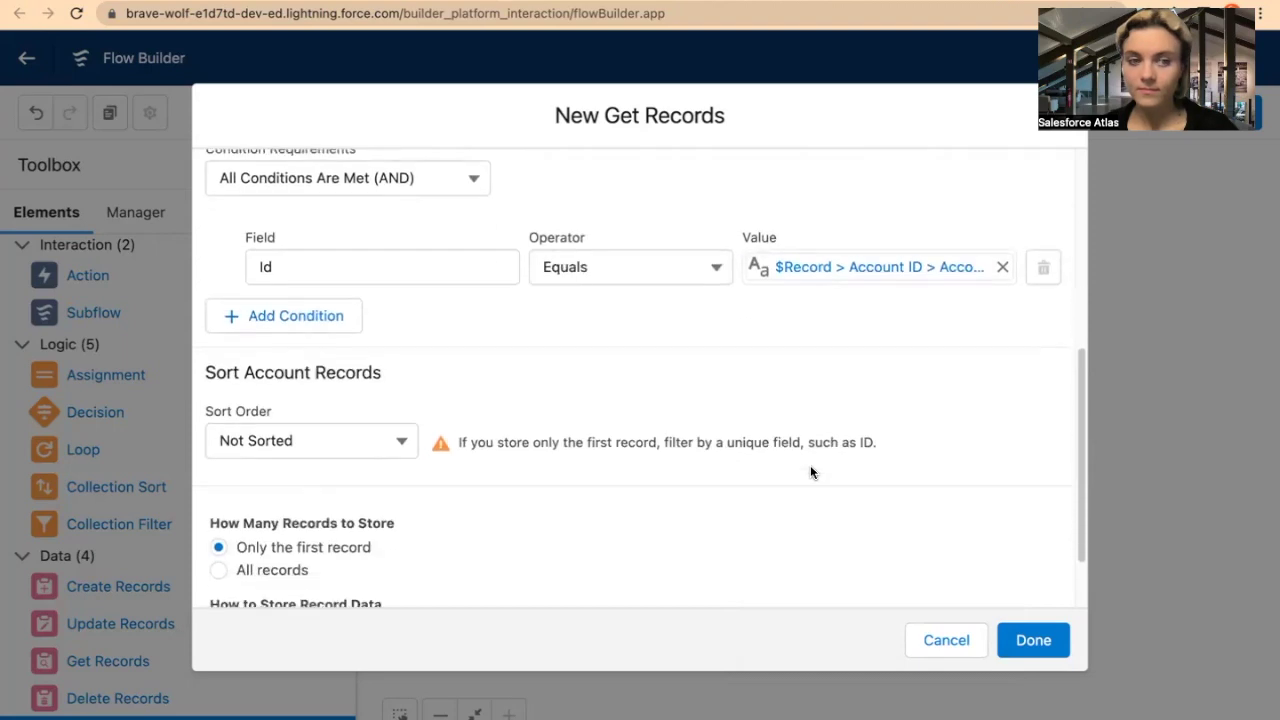
pyautogui.scroll(-2, 820, 473)
pyautogui.scroll(3, 822, 465)
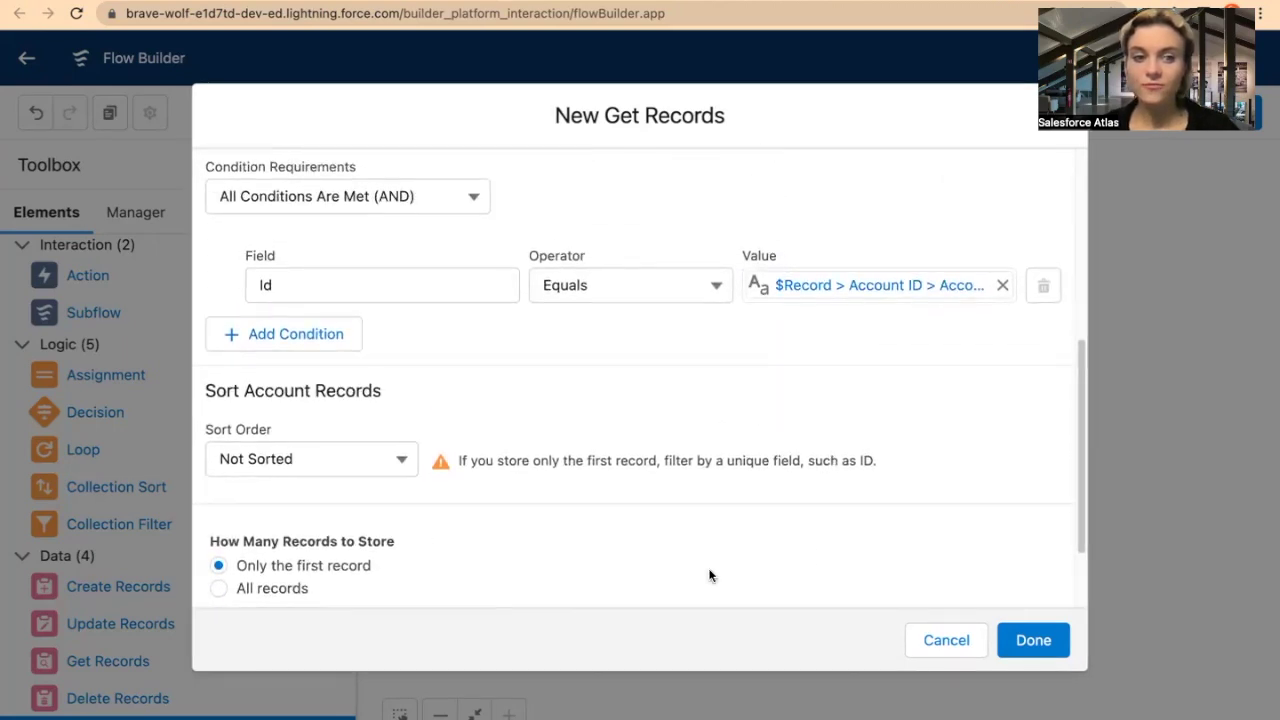
pyautogui.scroll(3, 728, 555)
pyautogui.scroll(-1, 800, 548)
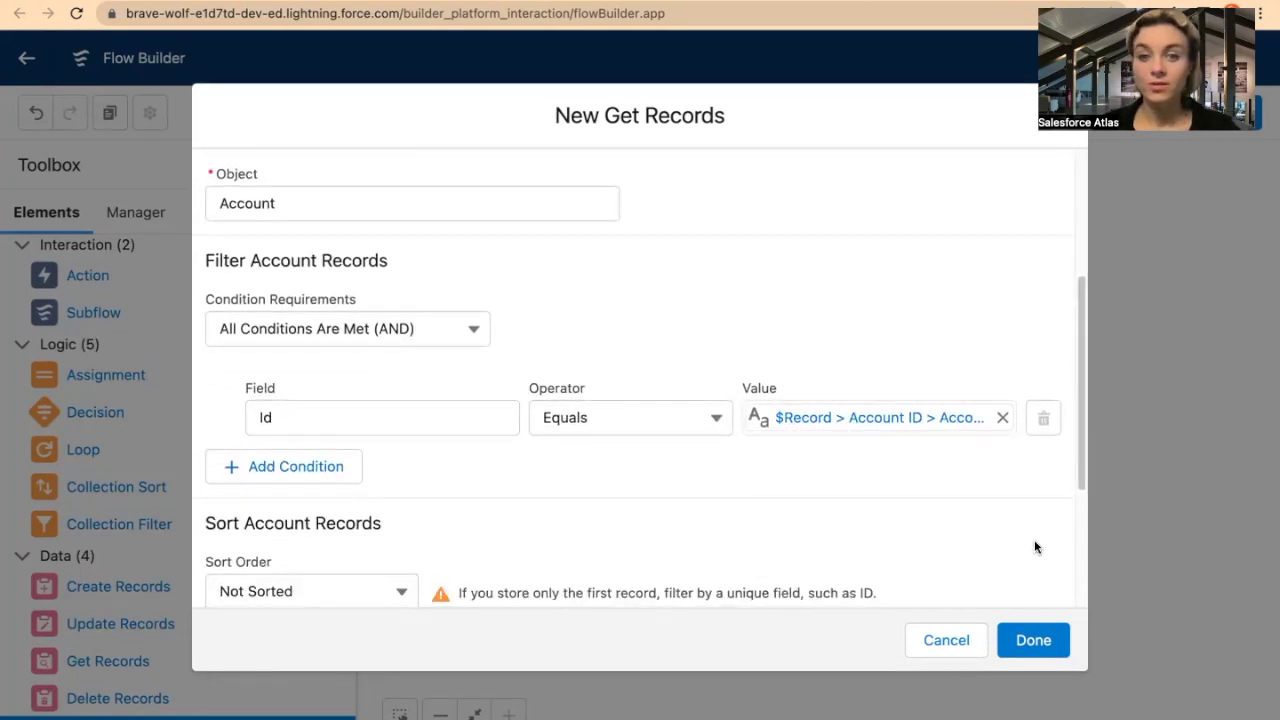
pyautogui.click(1042, 645)
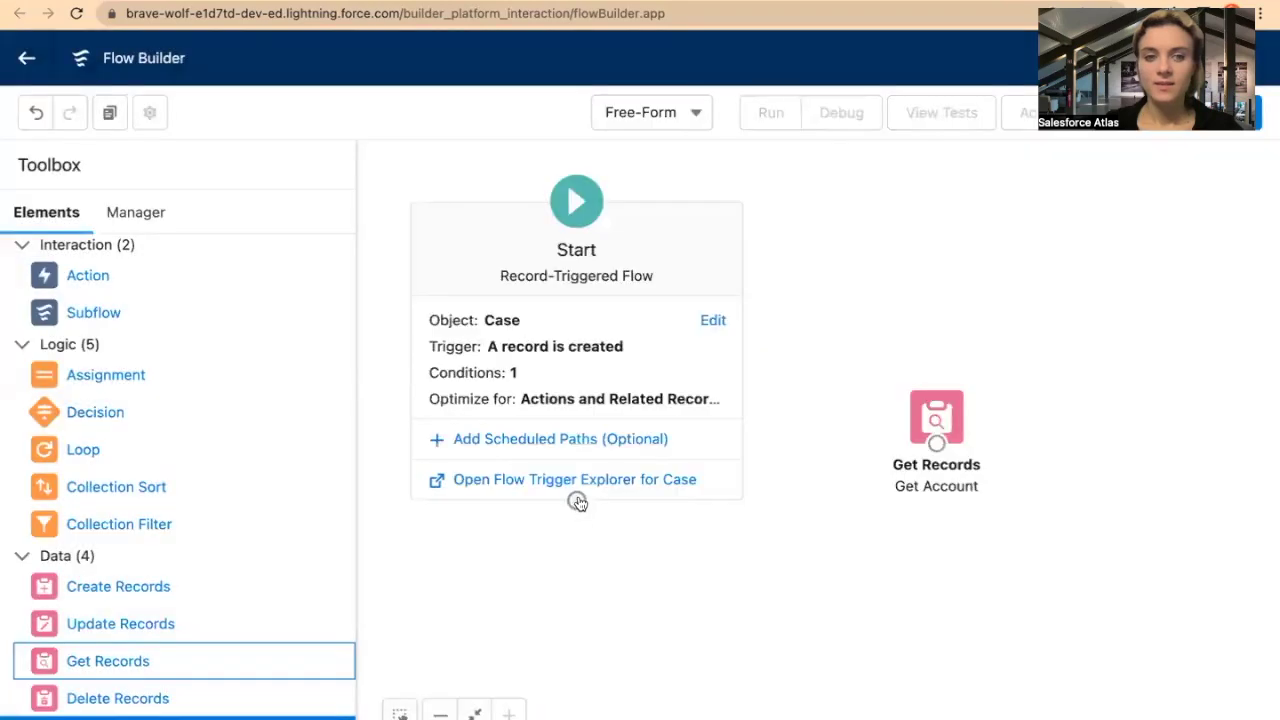
pyautogui.moveTo(577, 502); pyautogui.dragTo(970, 386)
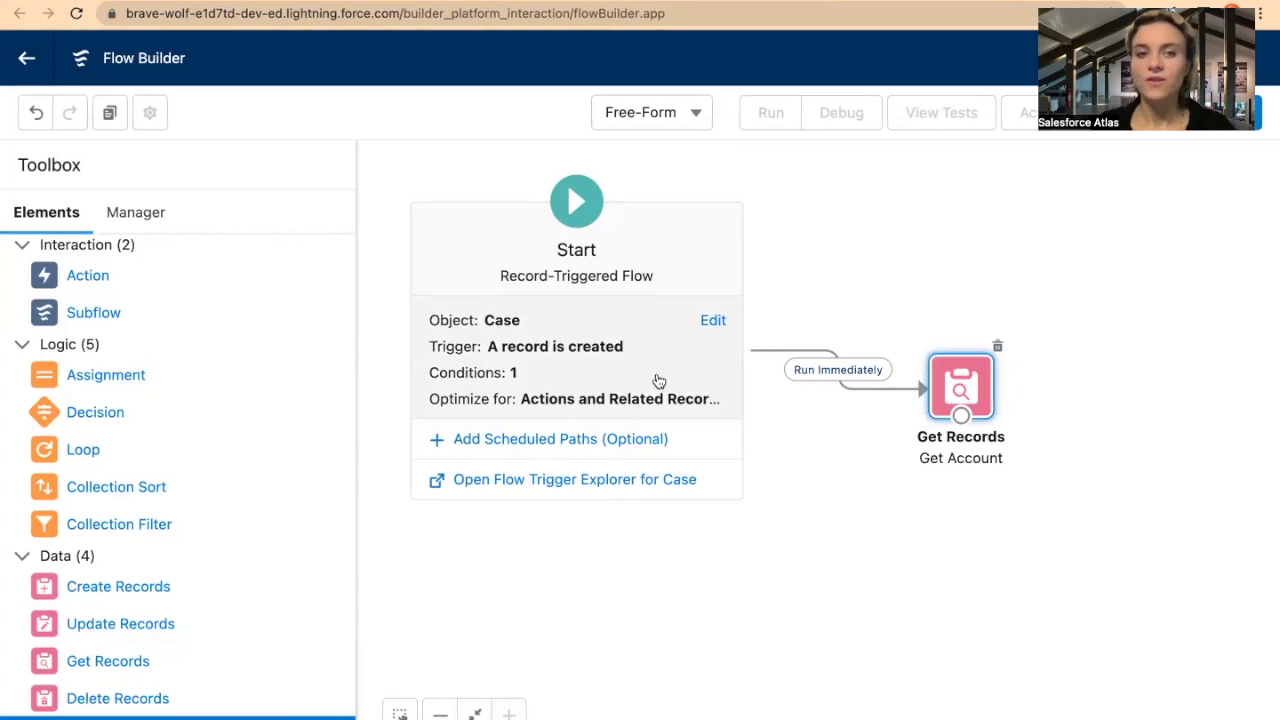
pyautogui.doubleClick(963, 386)
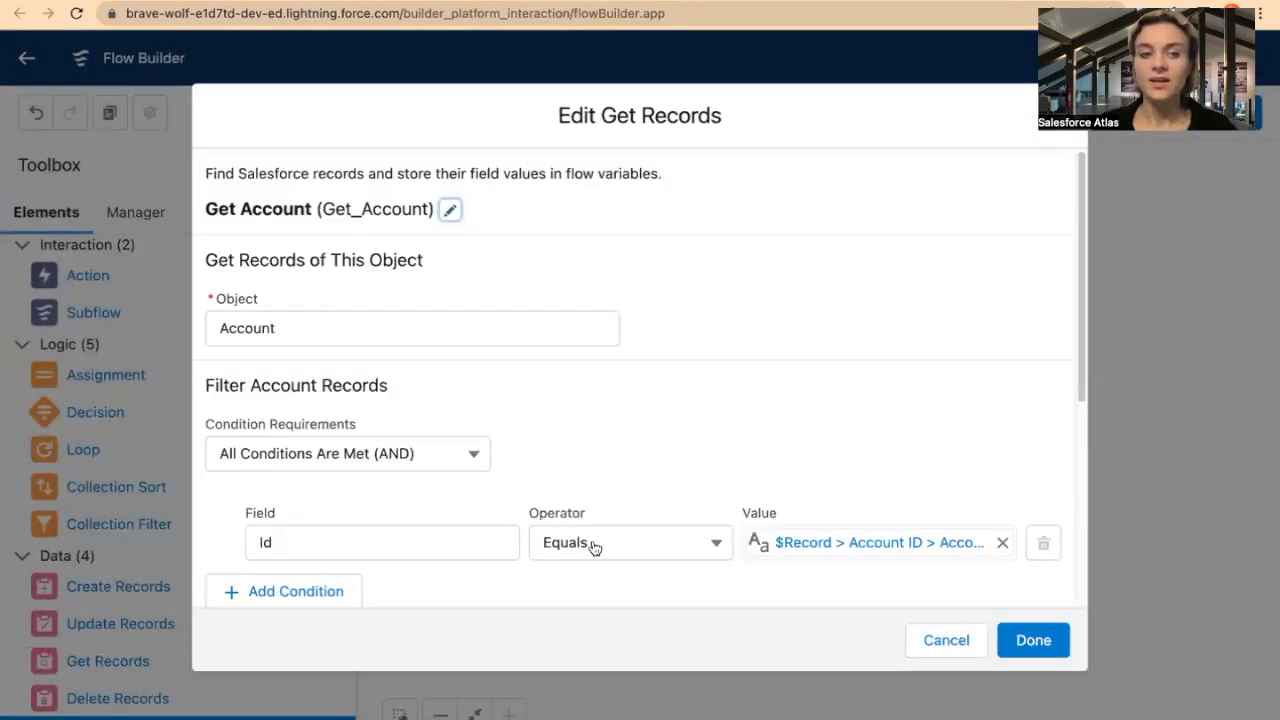
pyautogui.scroll(-2, 598, 456)
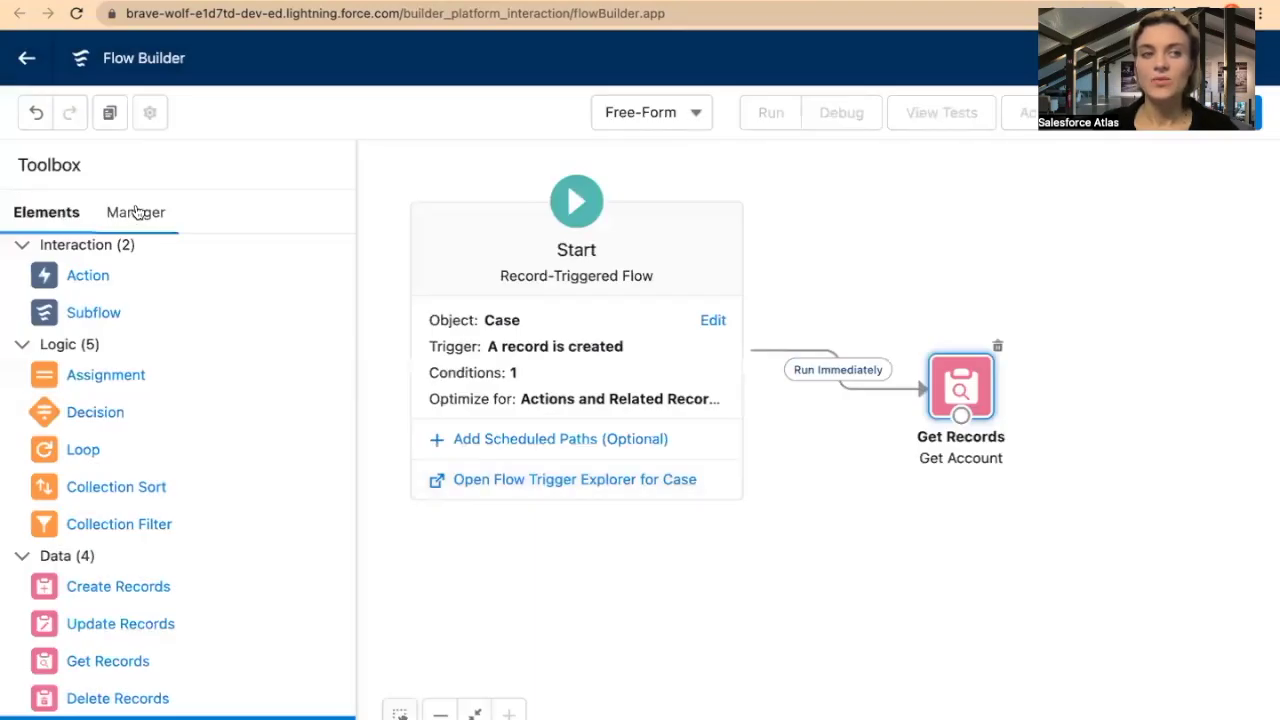
# Step: Start a new flow resource of the Formula type
pyautogui.click(136, 214)
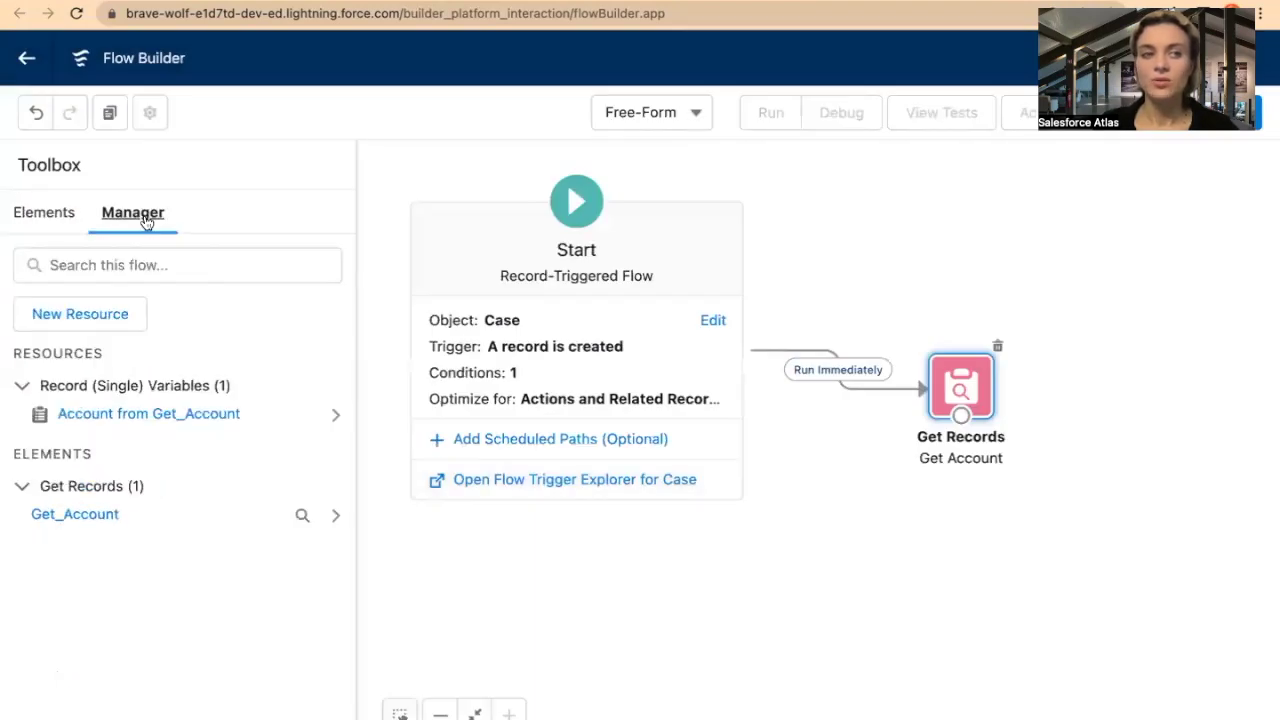
pyautogui.click(70, 318)
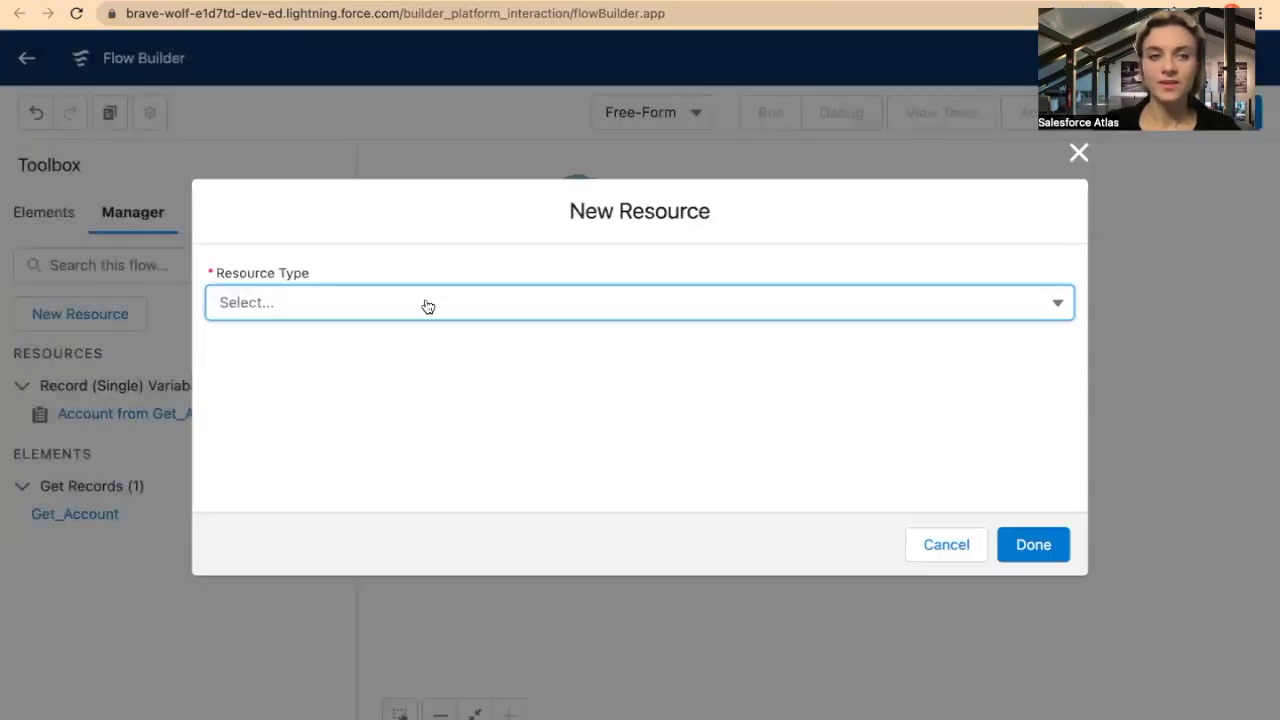
pyautogui.click(390, 298)
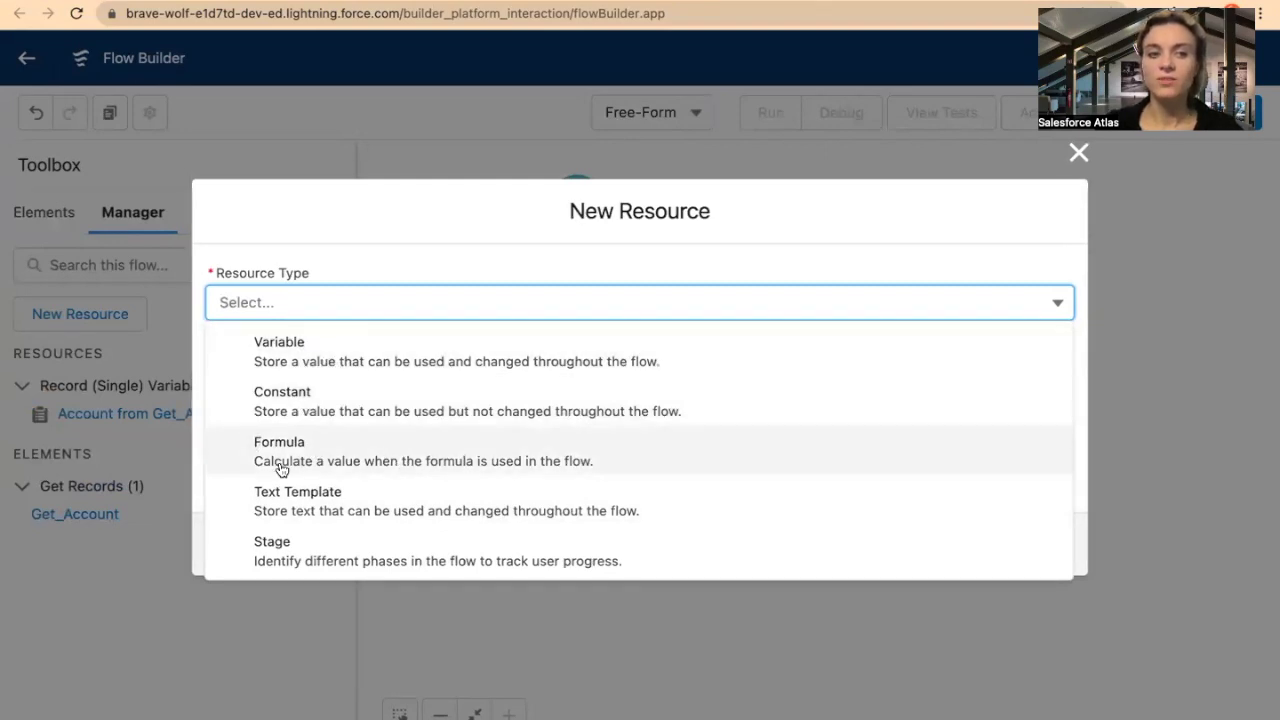
pyautogui.click(448, 454)
# Step: Give the formula resource the API name fPriority and the Text data type
pyautogui.click(426, 301)
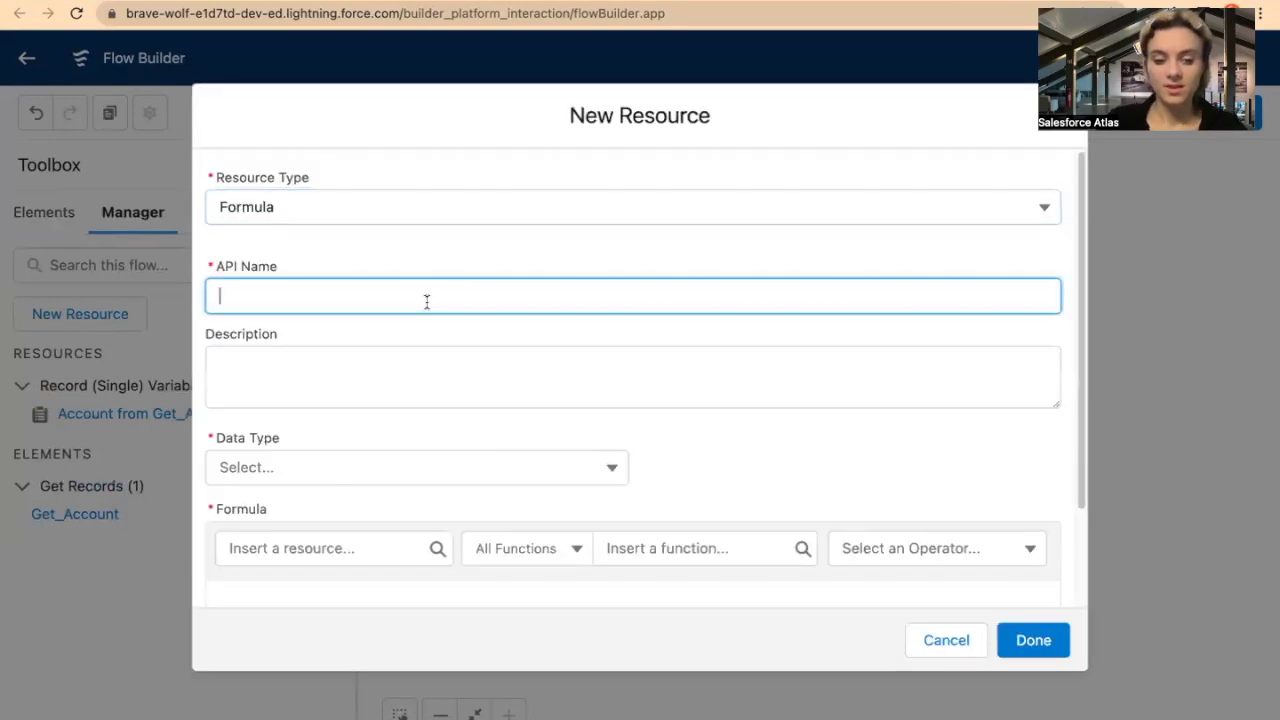
pyautogui.write('f')
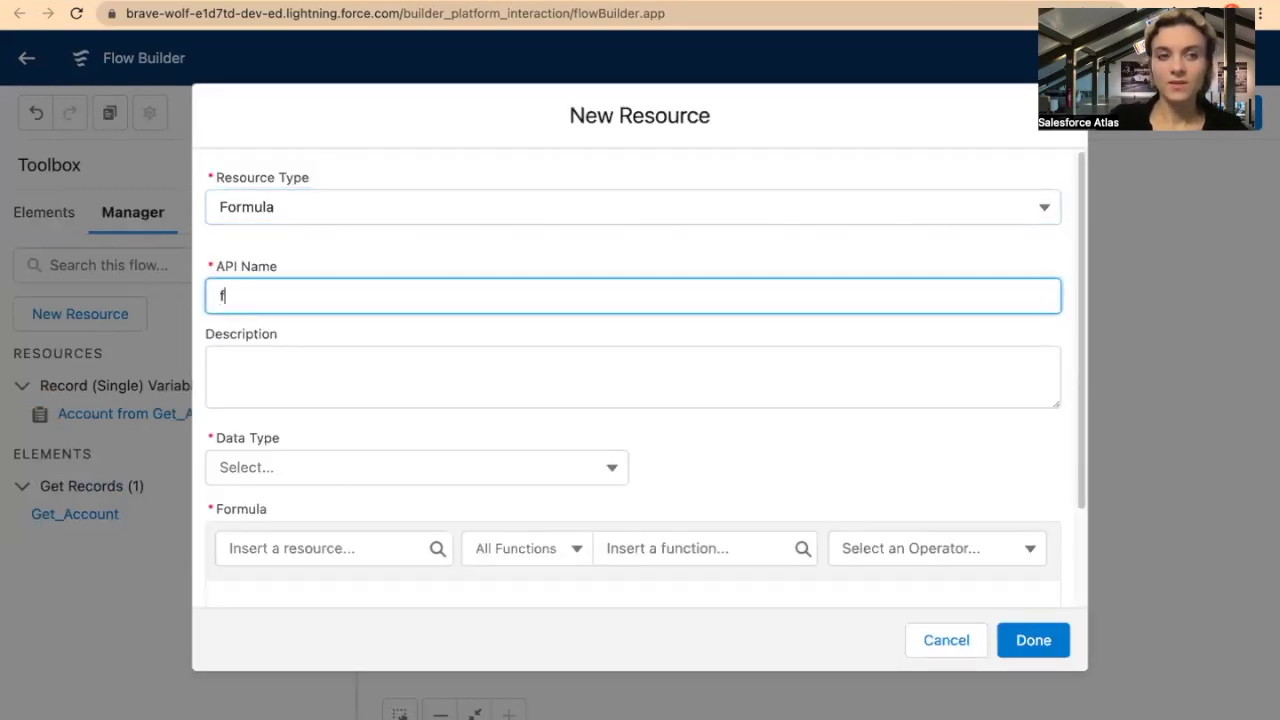
pyautogui.write('Priority')
pyautogui.click(430, 478)
pyautogui.click(403, 520)
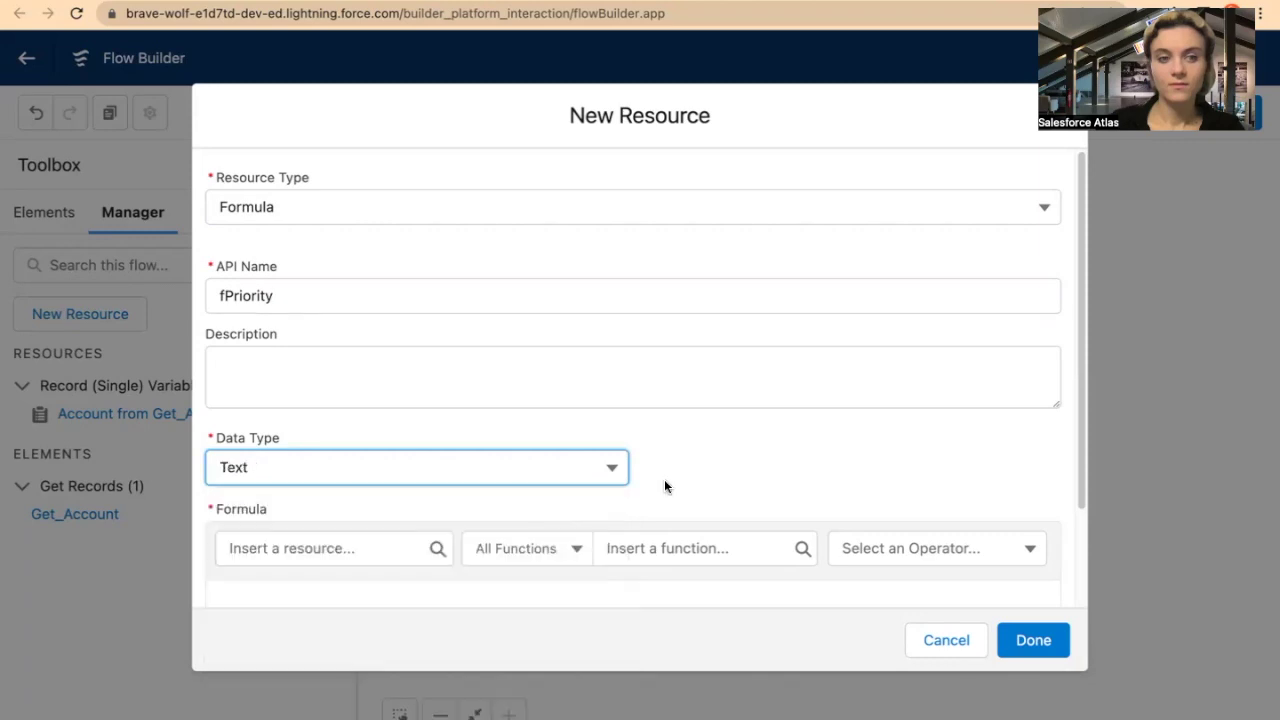
# Step: Begin the formula with IF( and insert the Type field of the account from Get_Account
pyautogui.scroll(-1, 857, 538)
pyautogui.click(857, 538)
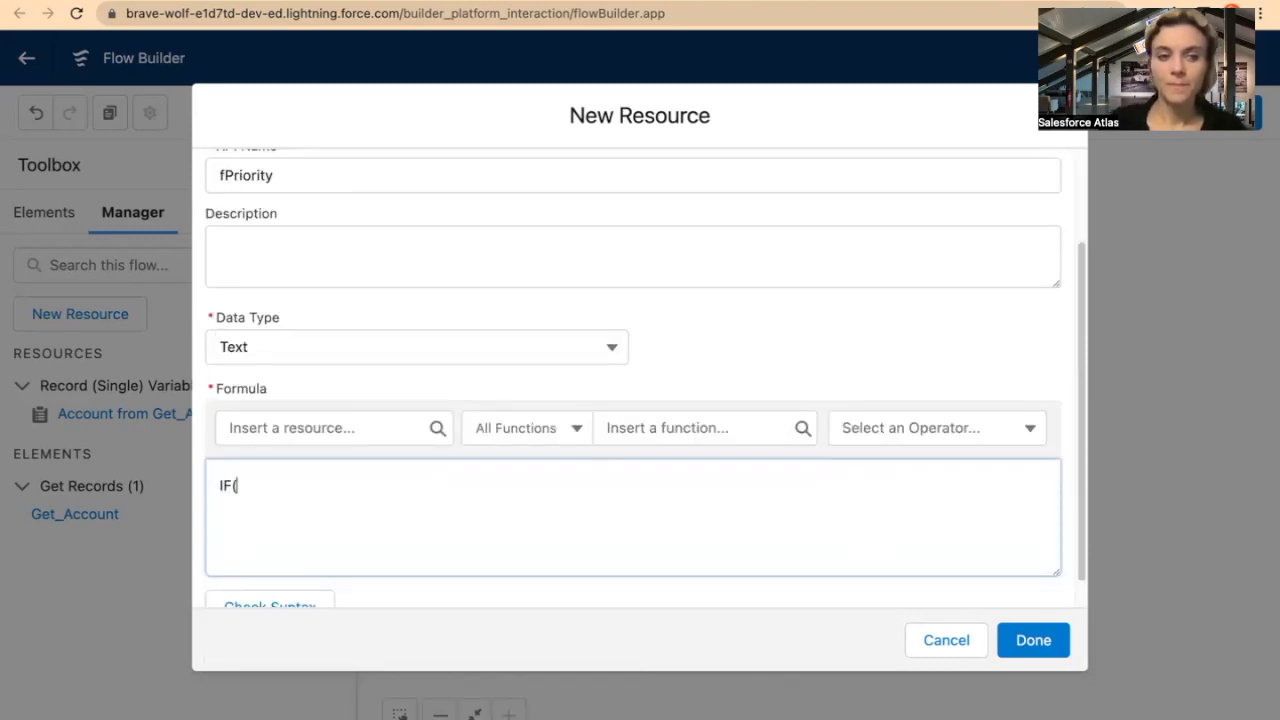
pyautogui.click(380, 428)
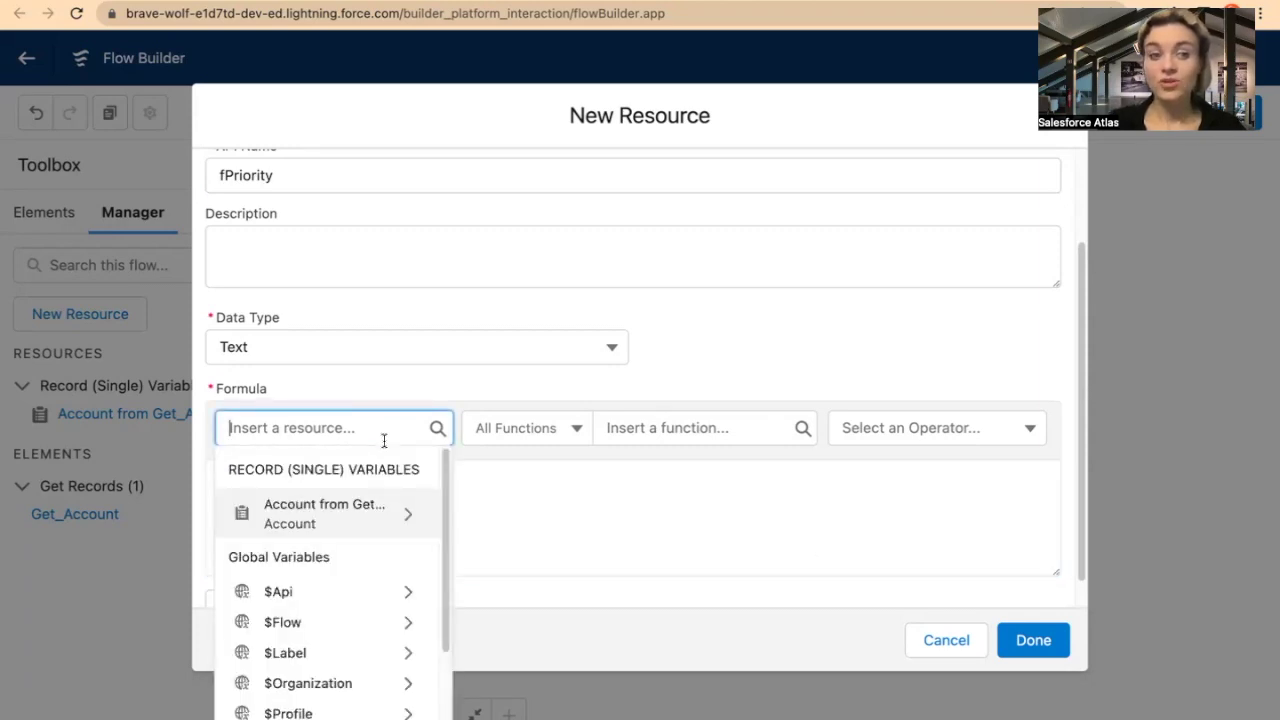
pyautogui.click(334, 516)
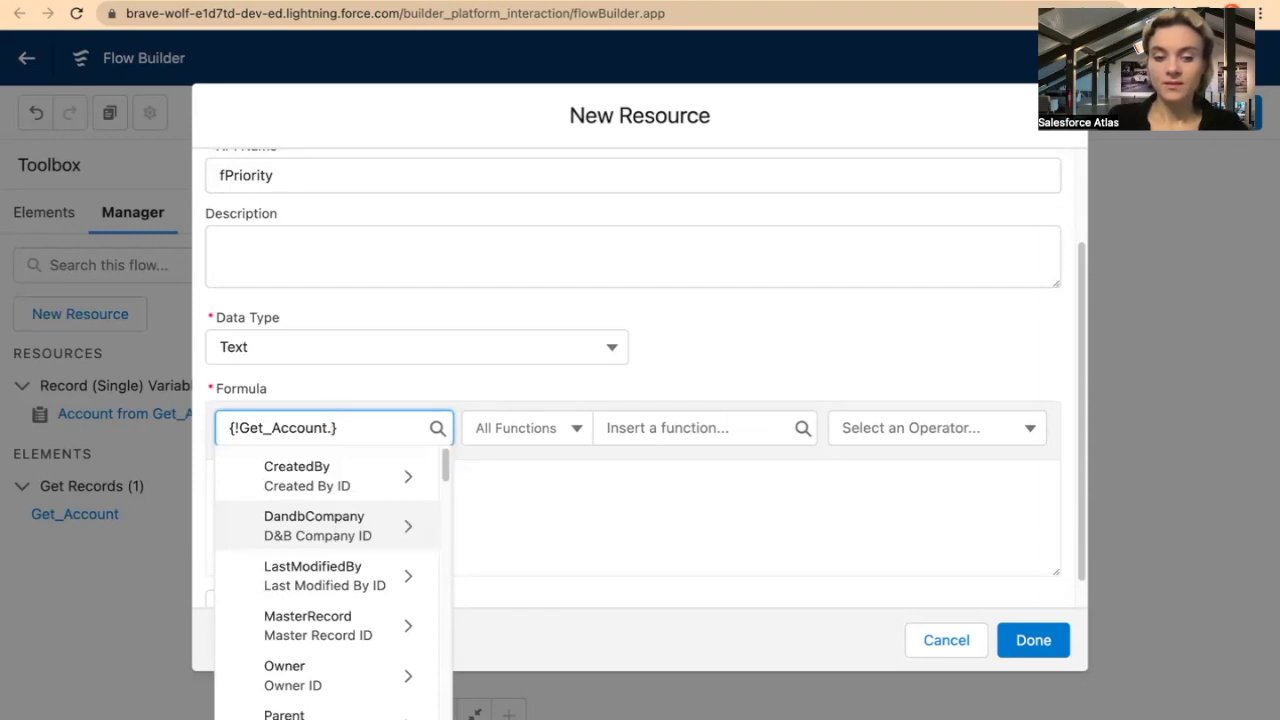
pyautogui.write('type')
pyautogui.click(370, 486)
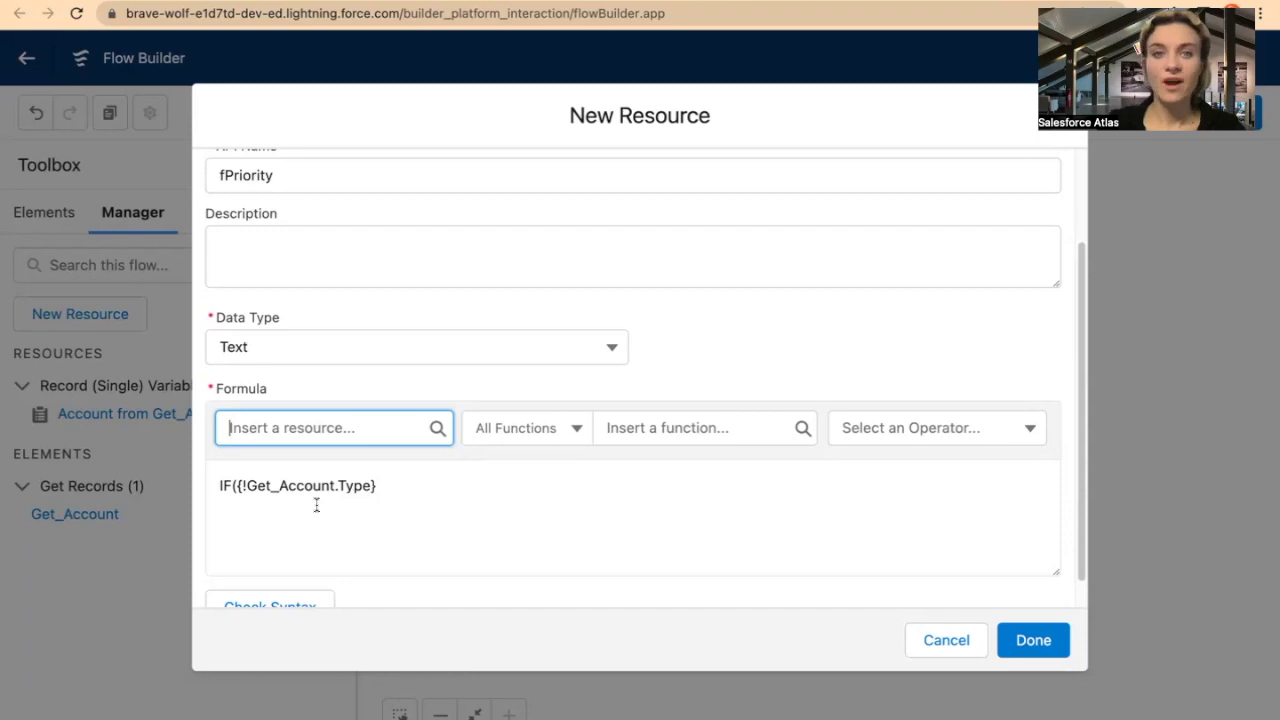
# Step: Insert TEXT( before {!Get_Account.Type} in the formula and add an equals sign after the field reference
pyautogui.click(233, 486)
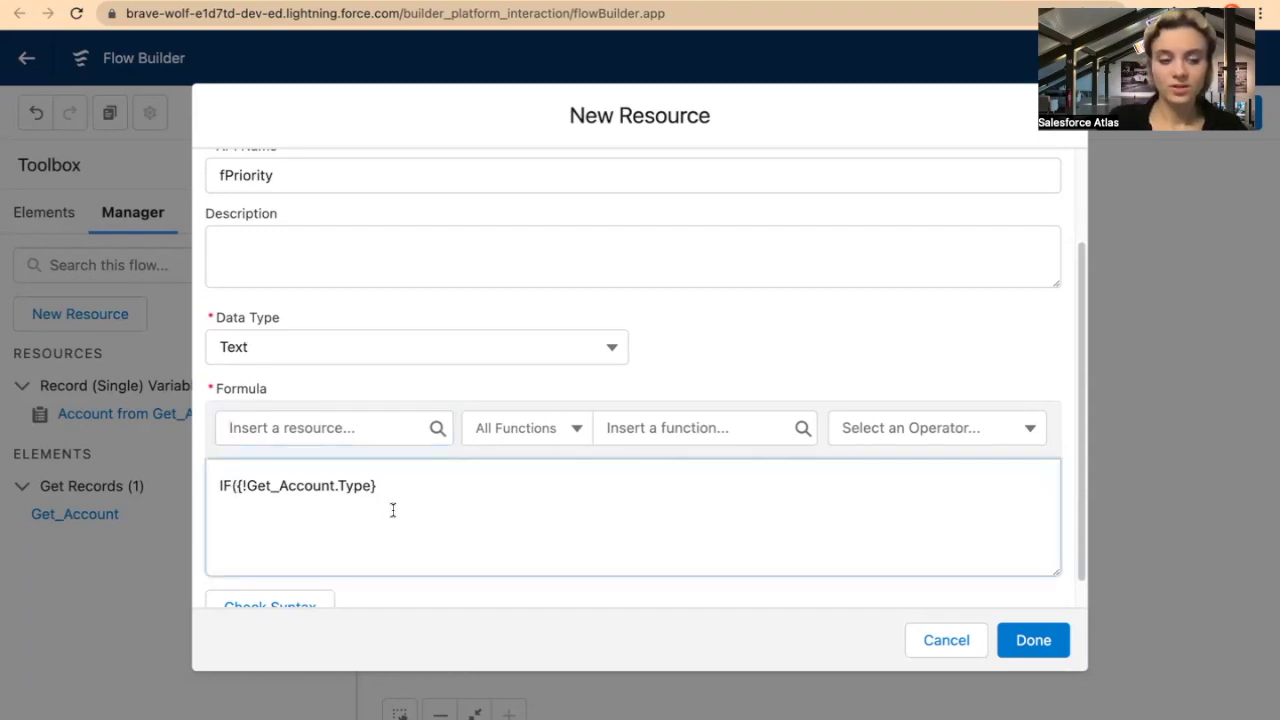
pyautogui.write('TEXT')
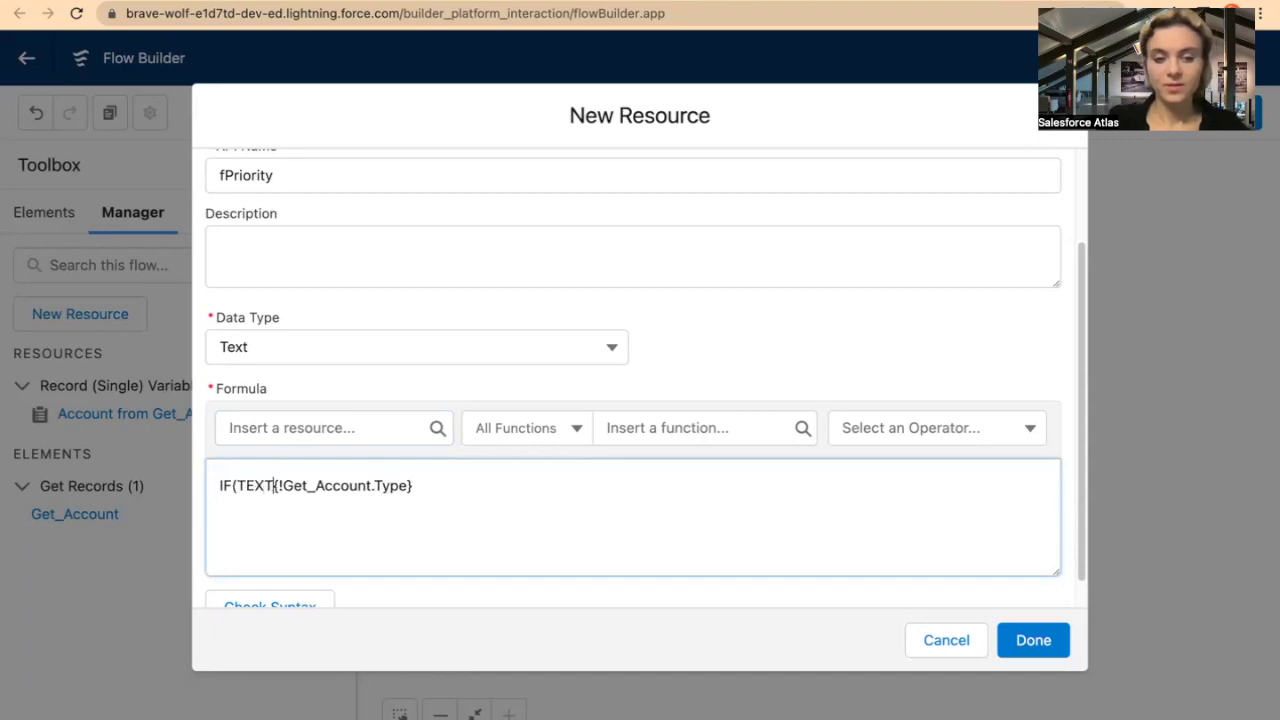
pyautogui.write('(')
pyautogui.click(540, 497)
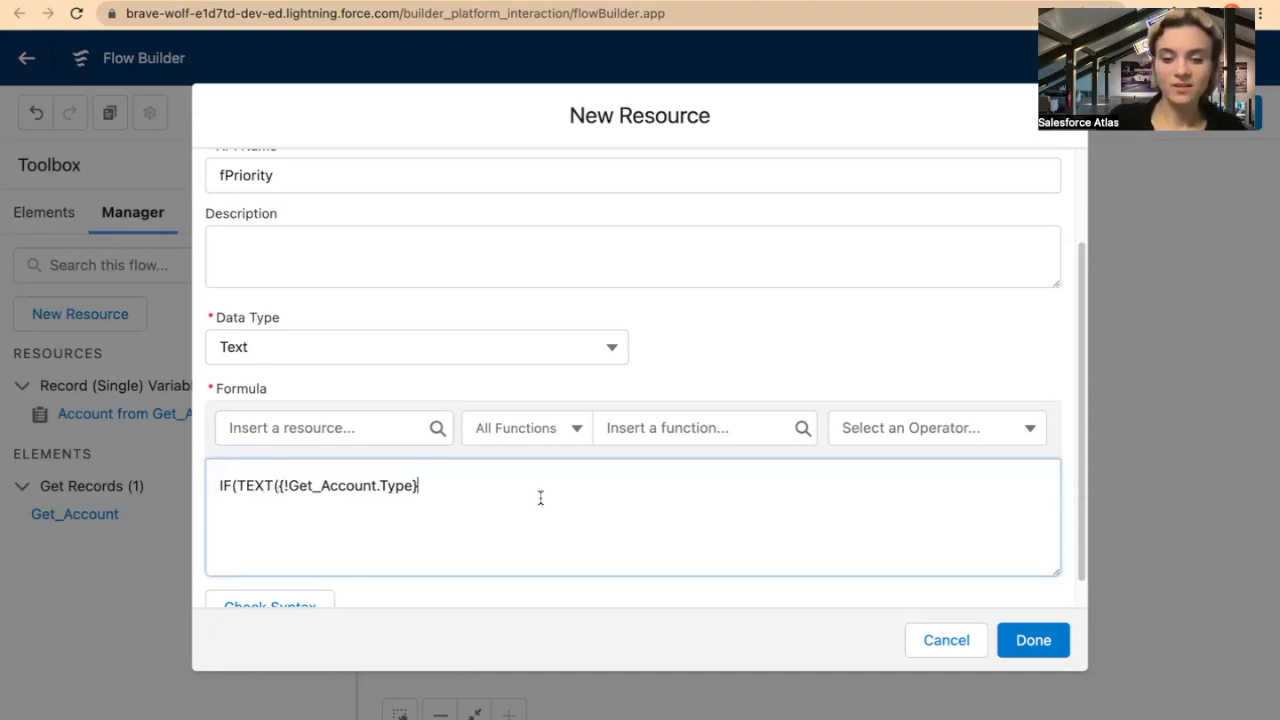
pyautogui.write('=')
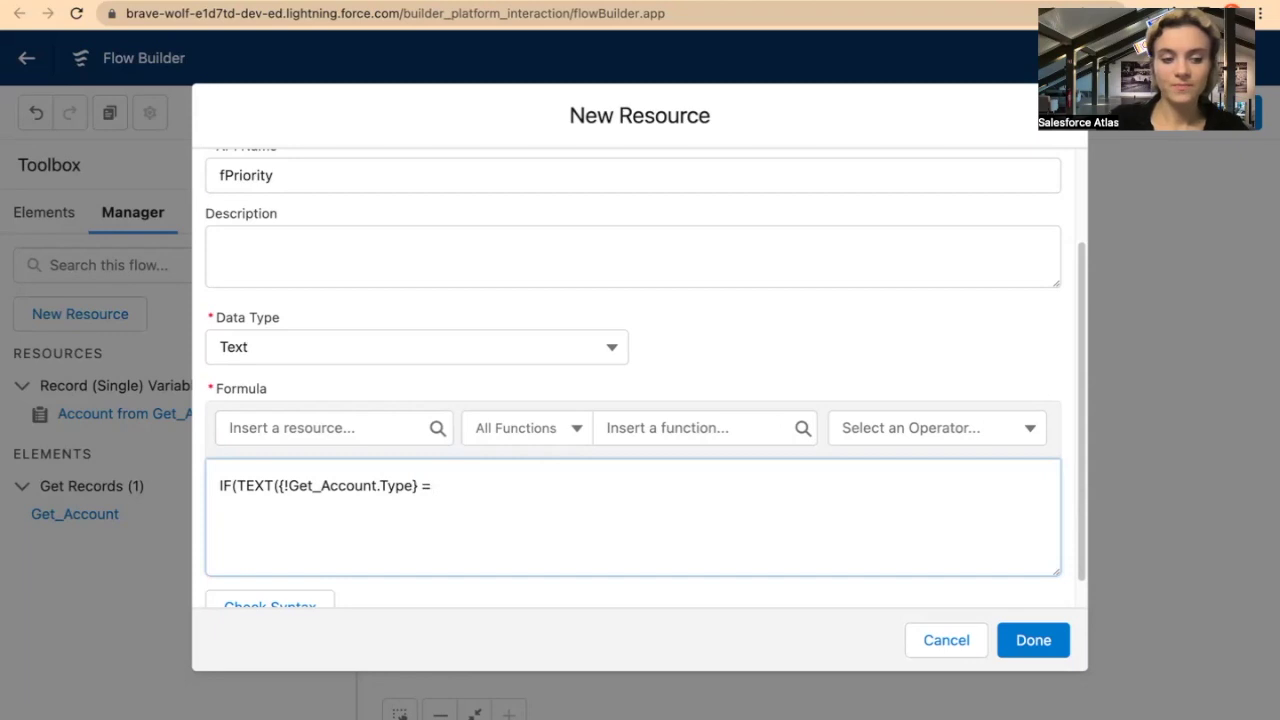
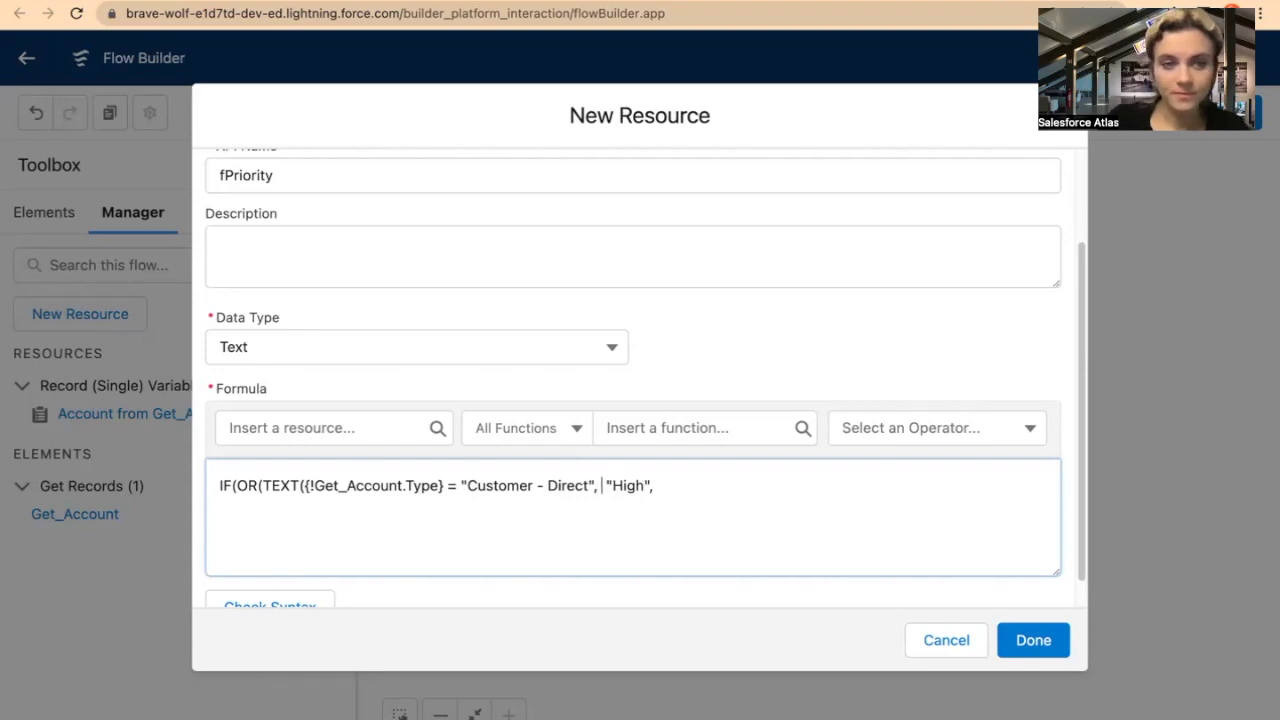
# Step: Duplicate the comparison TEXT({!Get_Account.Type} = "Customer - Direct" in front of "High" in the formula, followed by a comma
pyautogui.moveTo(264, 485); pyautogui.dragTo(596, 486)
pyautogui.hotkey('ctrl', 'c')
pyautogui.click(606, 489)
pyautogui.hotkey('ctrl', 'v')
pyautogui.write(',')
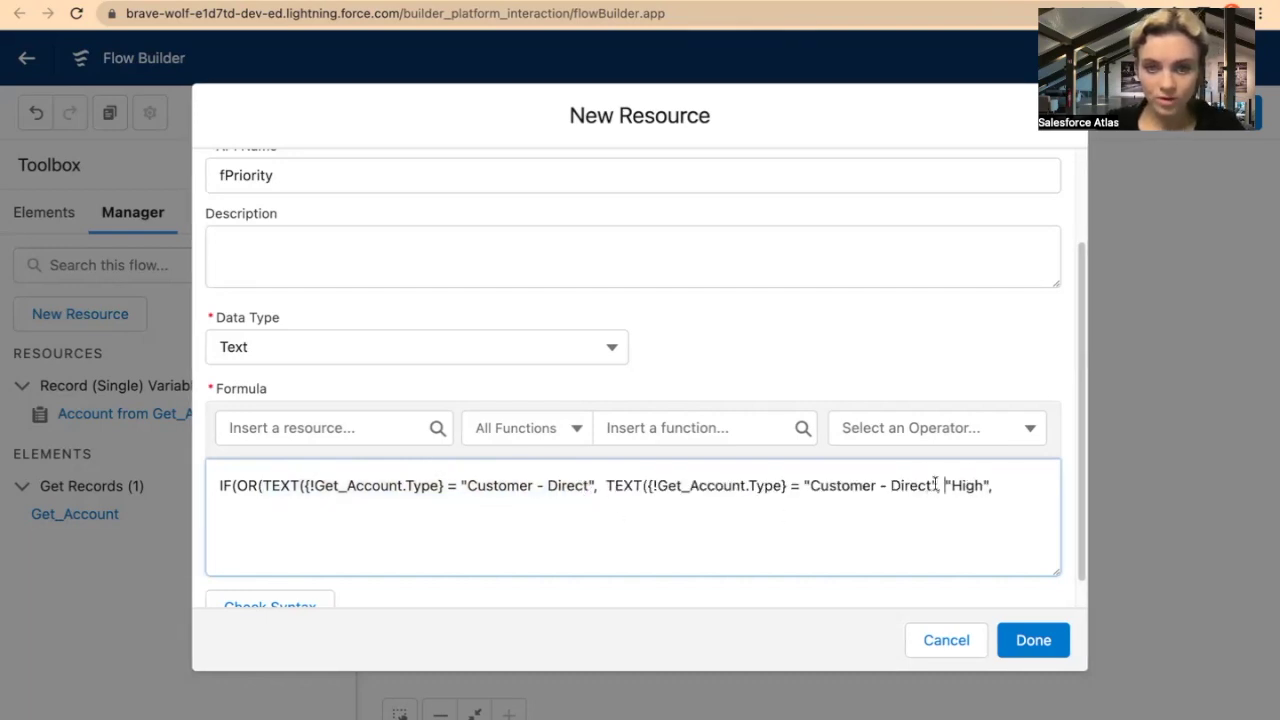
# Step: Change the second comparison value to "Customer - Channel" and add closing parentheses after both comparisons and the OR condition
pyautogui.moveTo(930, 486); pyautogui.dragTo(891, 488)
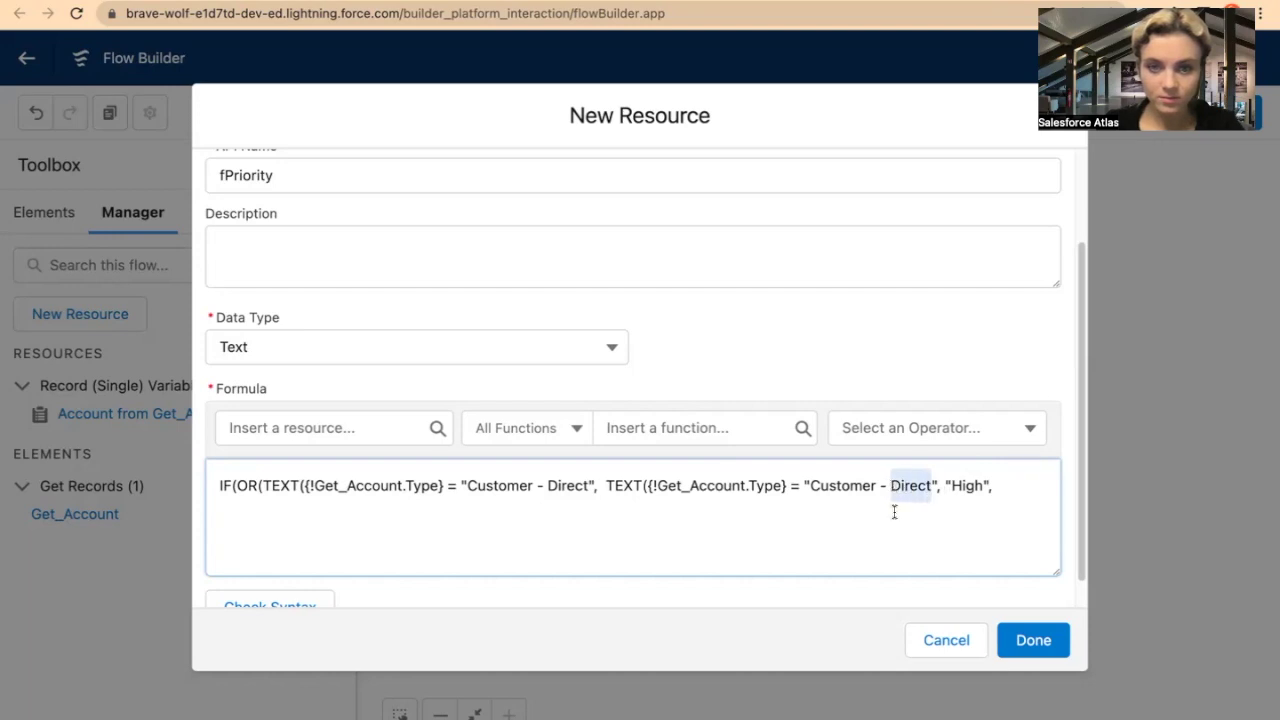
pyautogui.write('Channel')
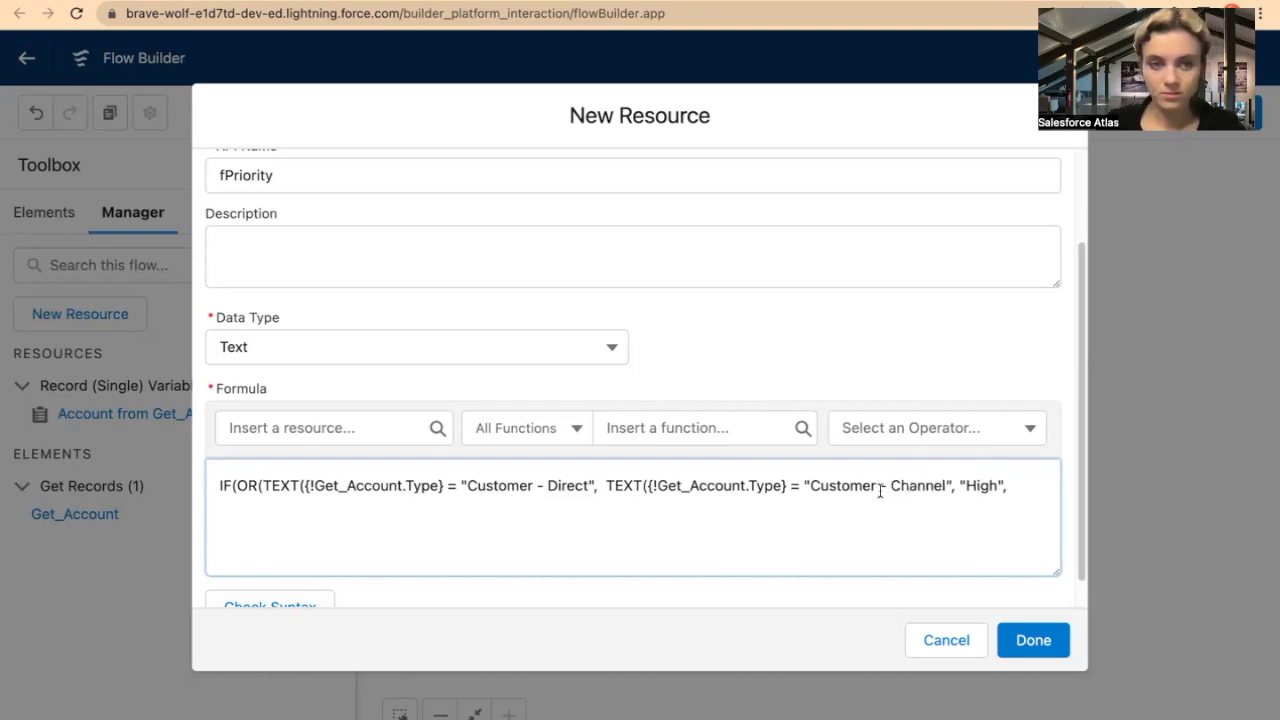
pyautogui.click(952, 508)
pyautogui.write(')')
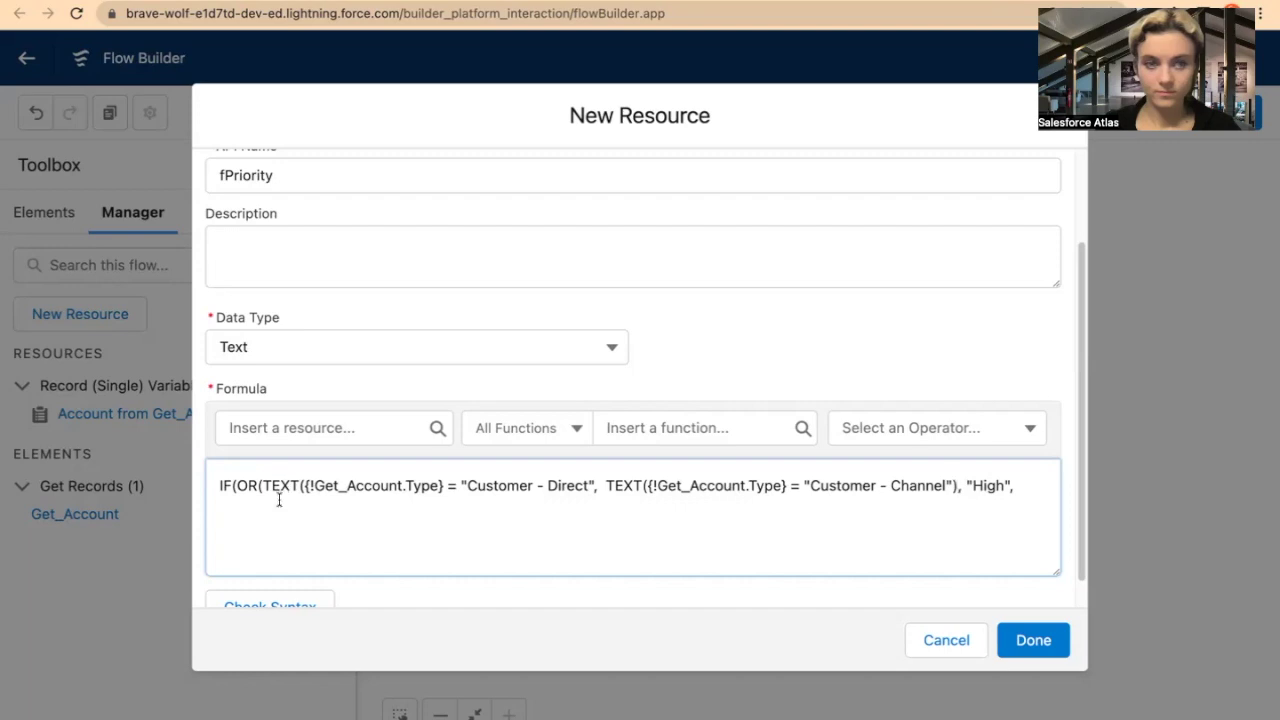
pyautogui.click(592, 488)
pyautogui.write(')')
pyautogui.click(964, 487)
pyautogui.write(')')
# Step: Add a second formula line comparing {!Get_Account.Type} with "Channel Partner / Reseller", checking the account's Type options for the exact name
pyautogui.click(1028, 485)
pyautogui.press('Return')
pyautogui.hotkey('ctrl', 'v')
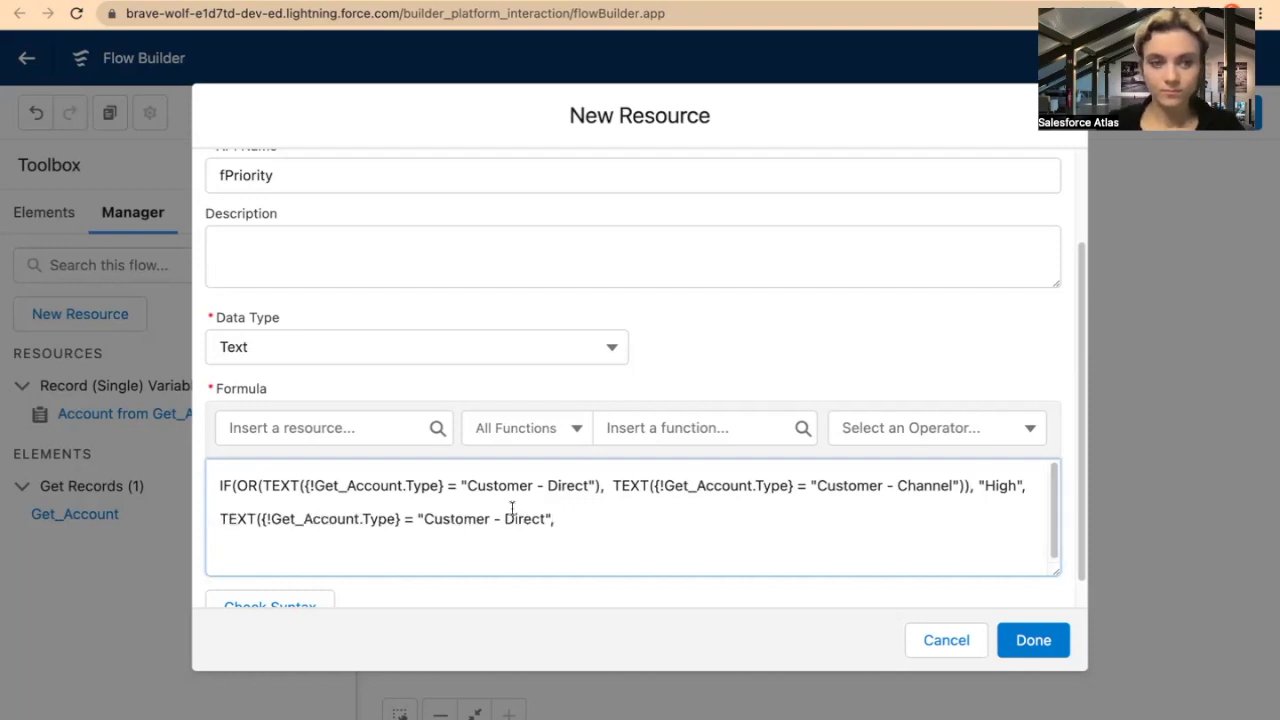
pyautogui.moveTo(548, 519); pyautogui.dragTo(428, 517)
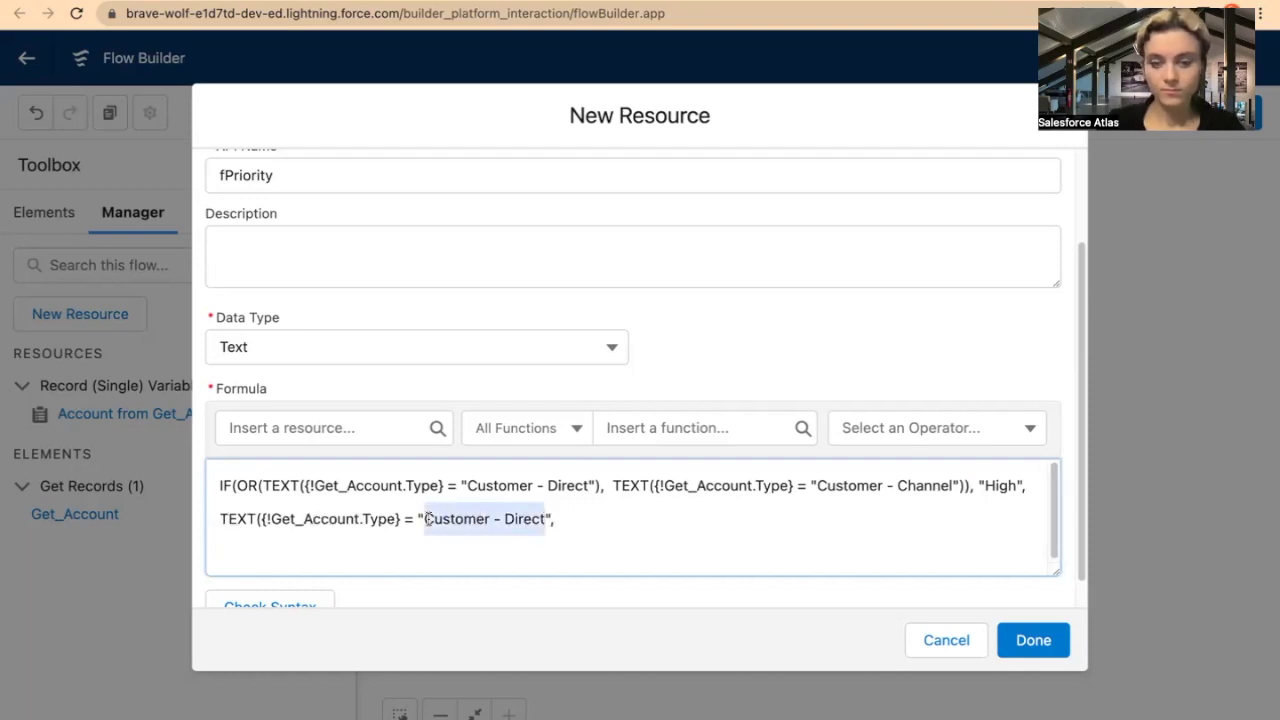
pyautogui.press('BackSpace')
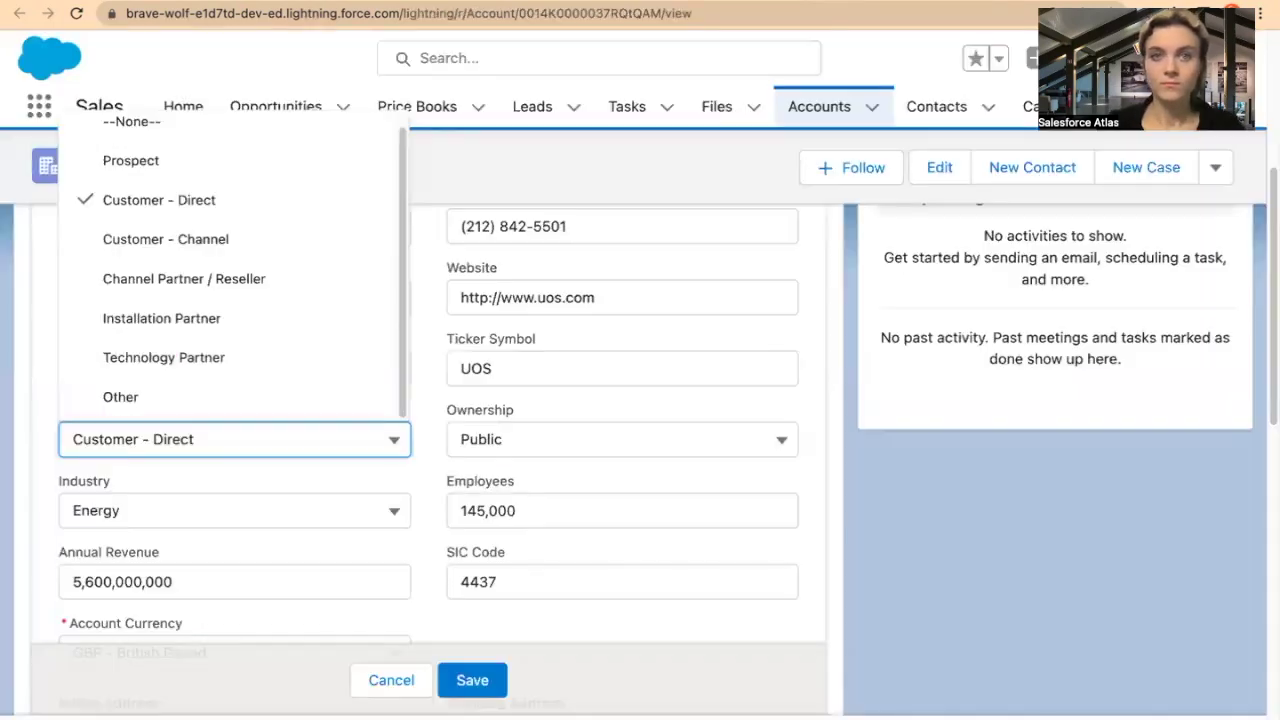
pyautogui.click(345, 452)
pyautogui.click(345, 452)
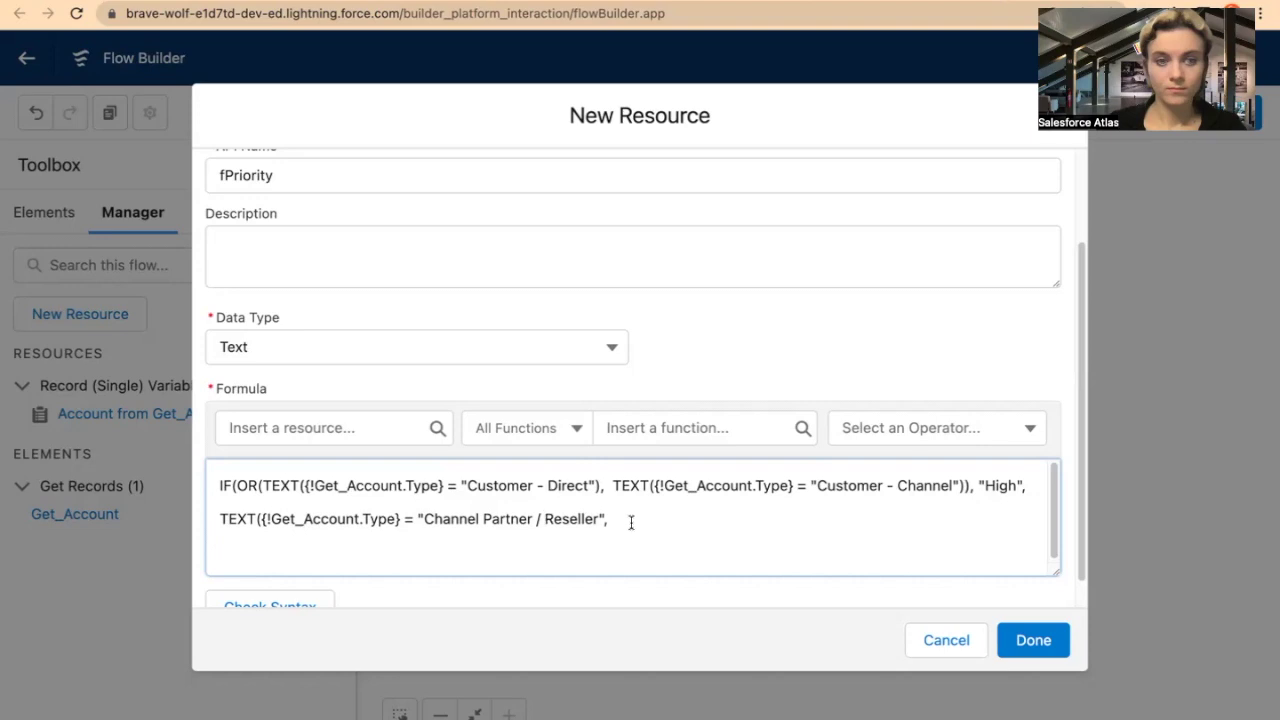
# Step: Put OR( in front of the "Channel Partner / Reseller" comparison and close that comparison with a parenthesis and a comma
pyautogui.click(261, 519)
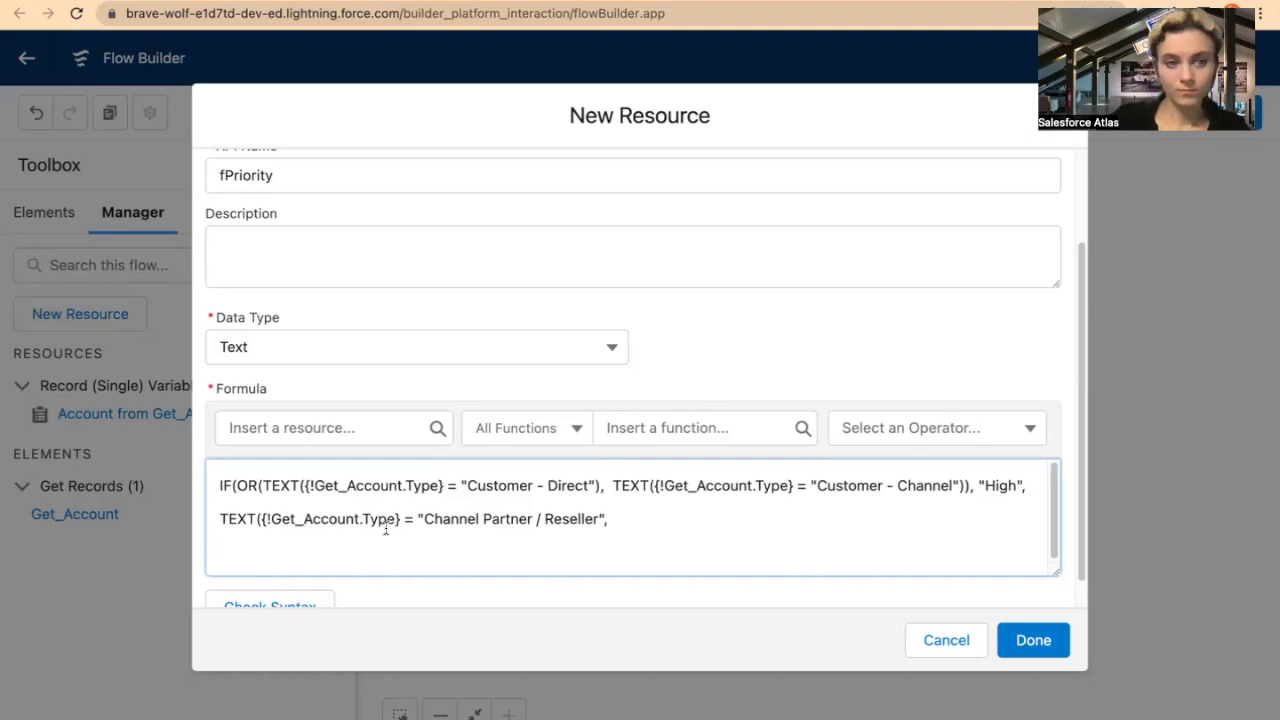
pyautogui.write('OR')
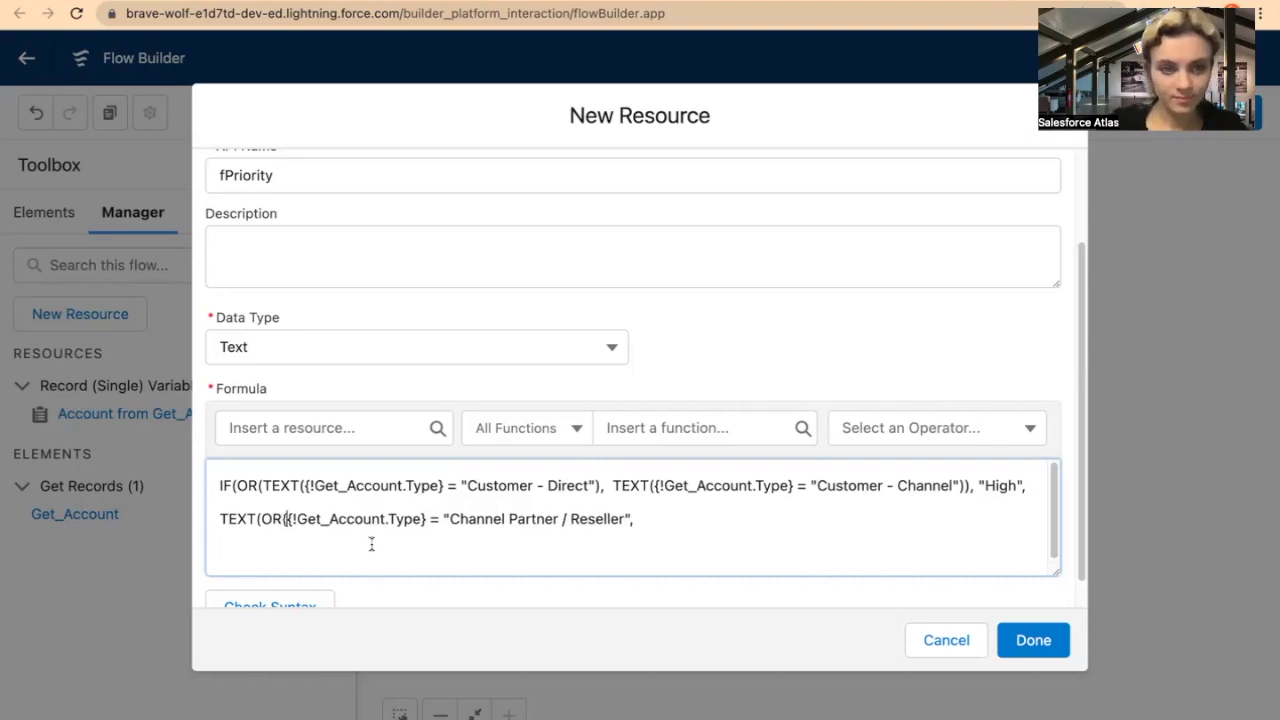
pyautogui.press('BackSpace')
pyautogui.press('BackSpace')
pyautogui.press('BackSpace')
pyautogui.press('BackSpace')
pyautogui.write('(')
pyautogui.click(236, 519)
pyautogui.write('OR(')
pyautogui.click(688, 523)
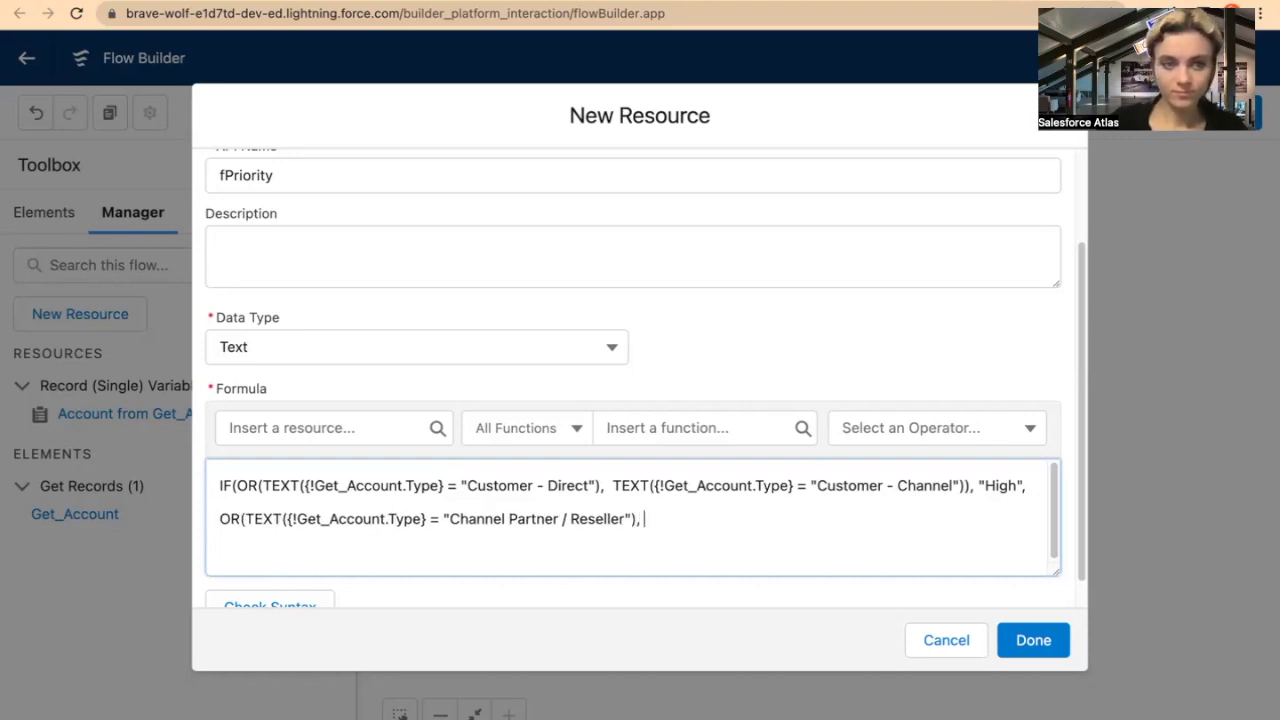
# Step: Duplicate the "Channel Partner / Reseller" comparison as the second condition of the same OR
pyautogui.moveTo(246, 519); pyautogui.dragTo(630, 524)
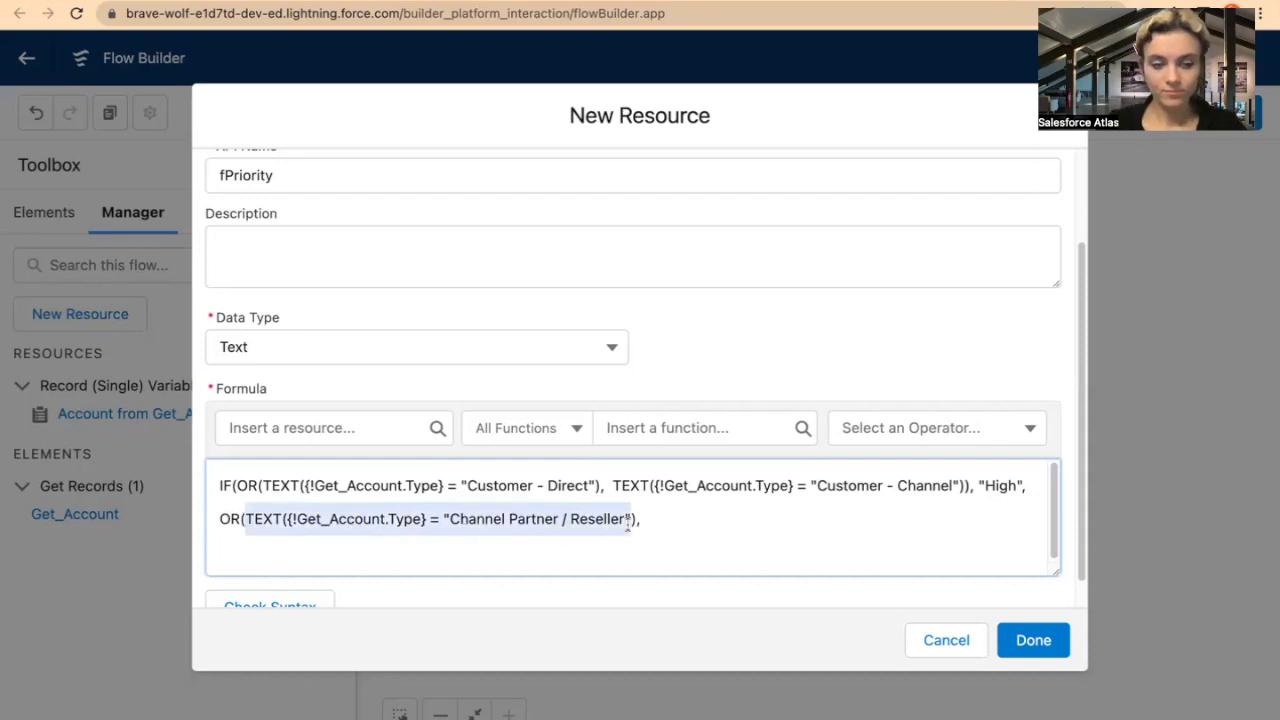
pyautogui.hotkey('ctrl', 'c')
pyautogui.click(660, 525)
pyautogui.hotkey('ctrl', 'v')
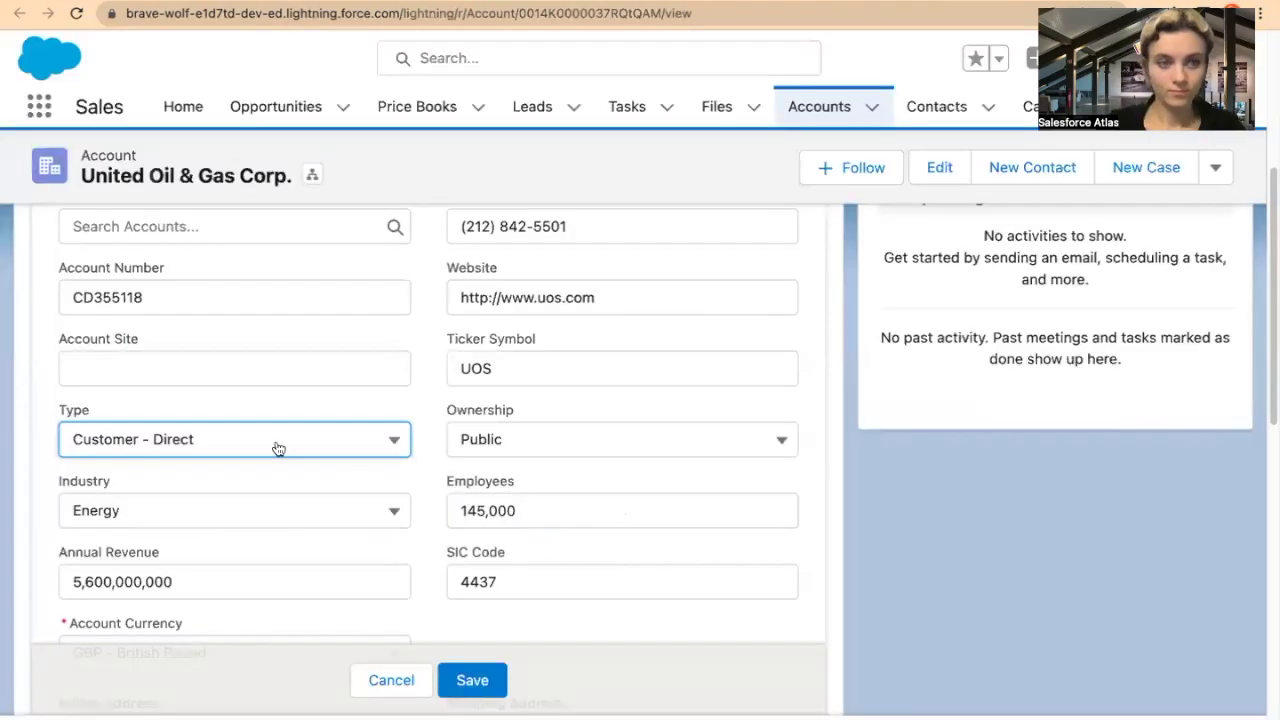
# Step: Look up the account's Type options, change the duplicated comparison's value to "Installation Partner" and close the OR with a comma
pyautogui.click(367, 452)
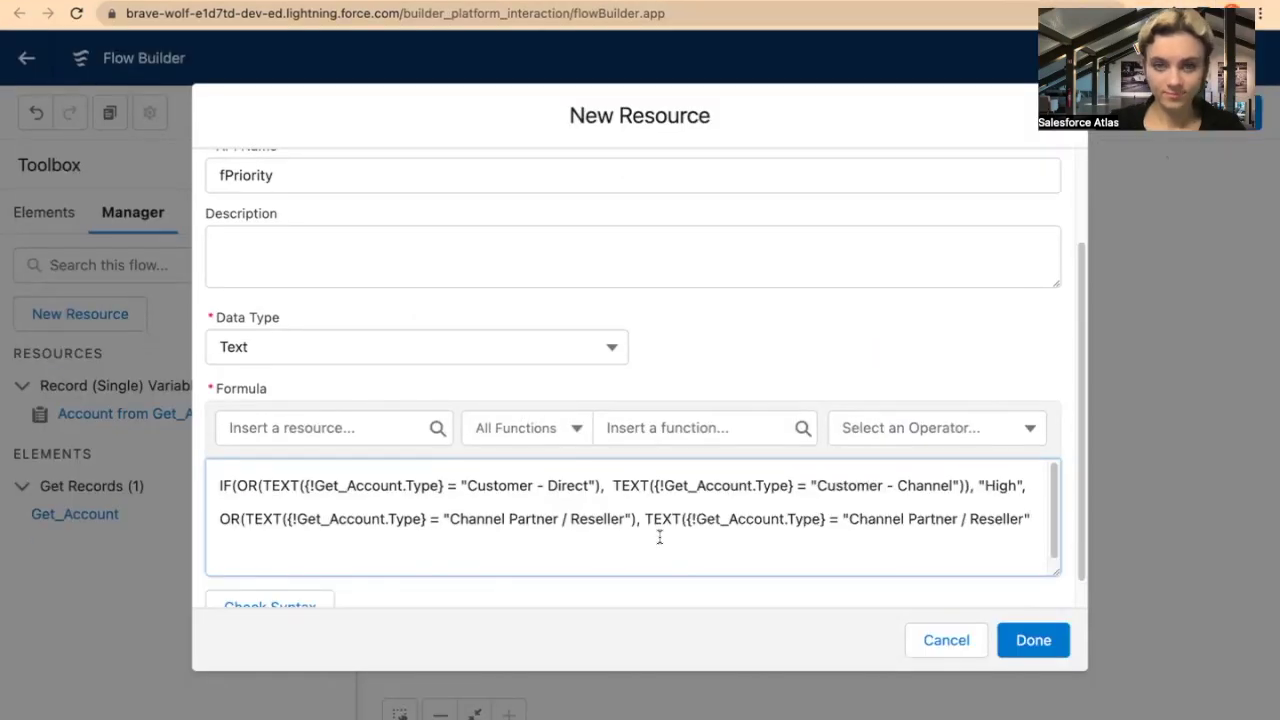
pyautogui.moveTo(1022, 519); pyautogui.dragTo(884, 519)
pyautogui.press('BackSpace')
pyautogui.press('BackSpace')
pyautogui.press('BackSpace')
pyautogui.press('BackSpace')
pyautogui.press('BackSpace')
pyautogui.write('Installation Partner")),')
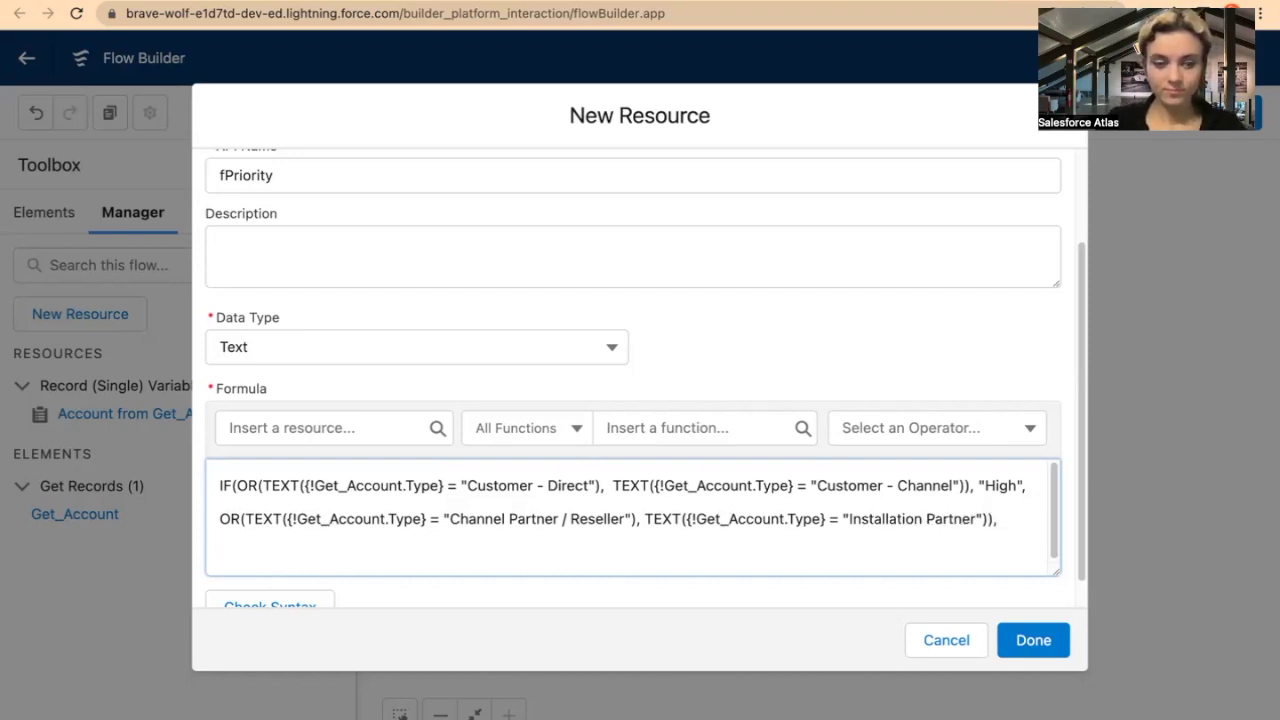
# Step: Add "Medium" and "Low" as the results after the partner condition and close the formula
pyautogui.write(' "Mediu')
pyautogui.write('m')
pyautogui.write('", "Low"')
pyautogui.press('Left')
pyautogui.write('Low')
pyautogui.press('Right')
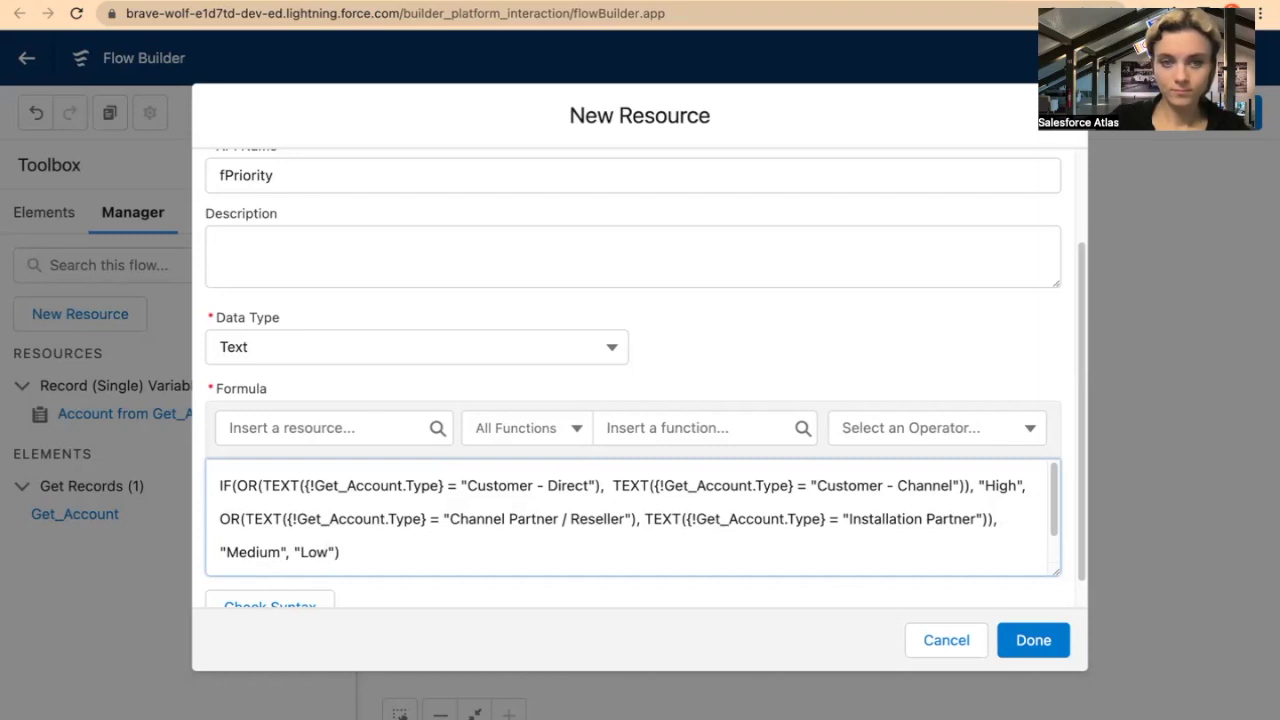
# Step: Nest the partner condition in its own IF( on the second formula line and add the matching closing parenthesis after "Low"
pyautogui.click(219, 519)
pyautogui.write('IF(')
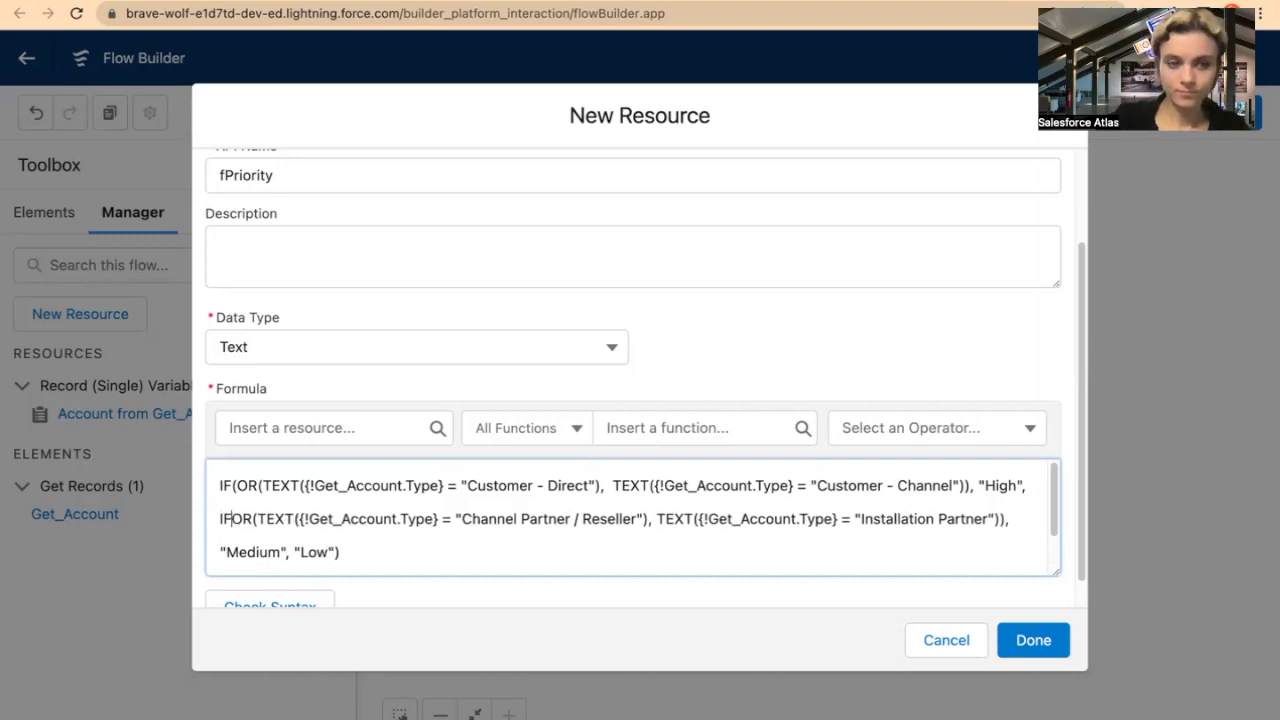
pyautogui.click(368, 550)
pyautogui.write(')')
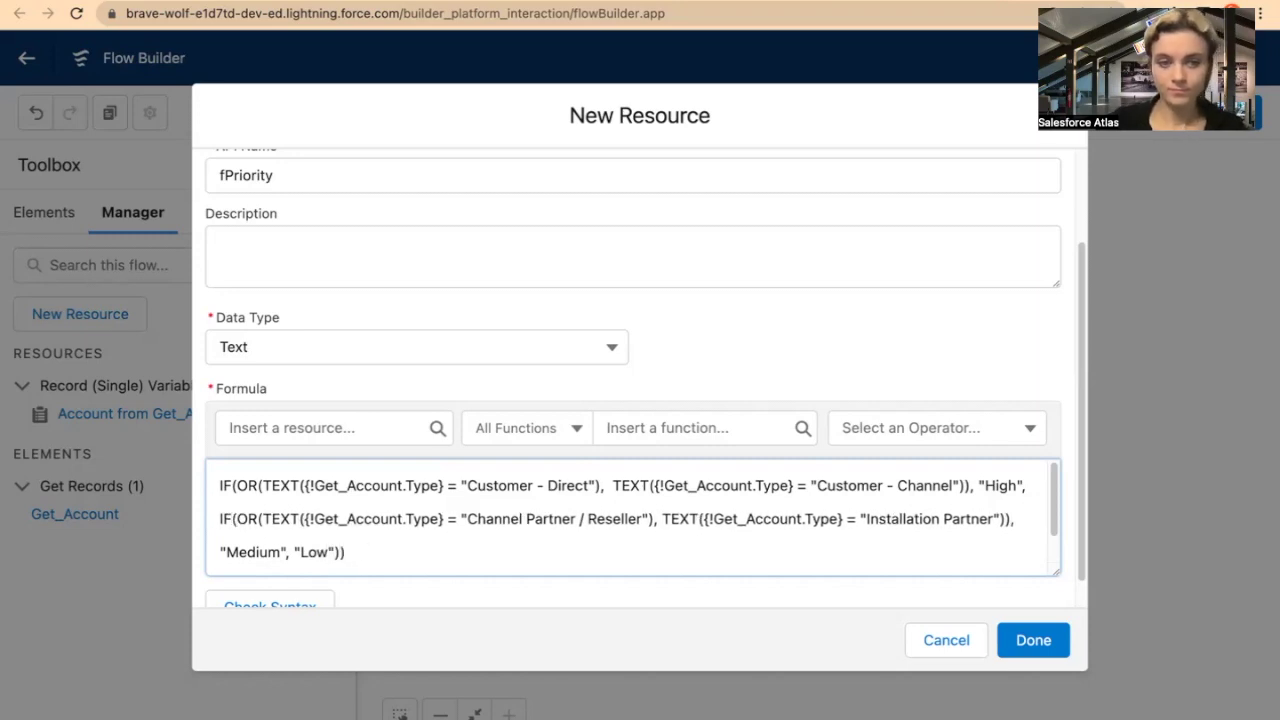
# Step: Check the syntax of the fPriority formula and review the result
pyautogui.scroll(-1, 677, 566)
pyautogui.scroll(1, 500, 560)
pyautogui.scroll(-1, 337, 582)
pyautogui.click(323, 582)
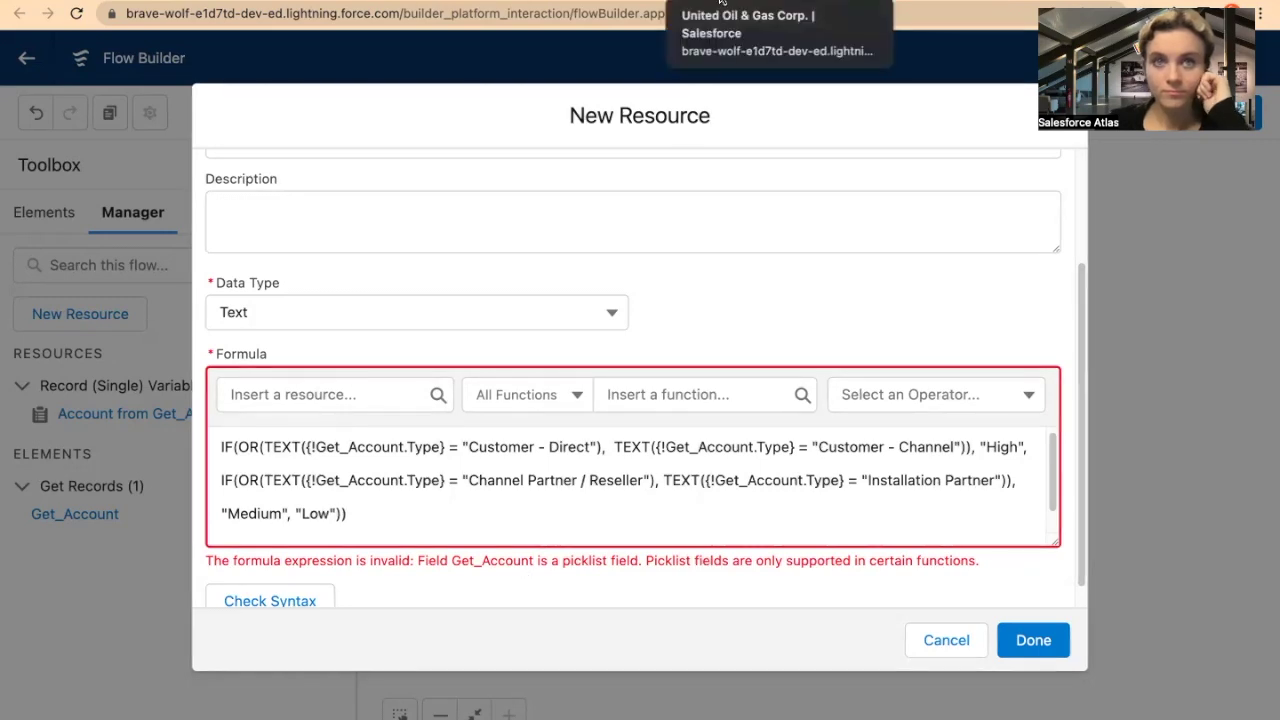
pyautogui.scroll(1, 432, 475)
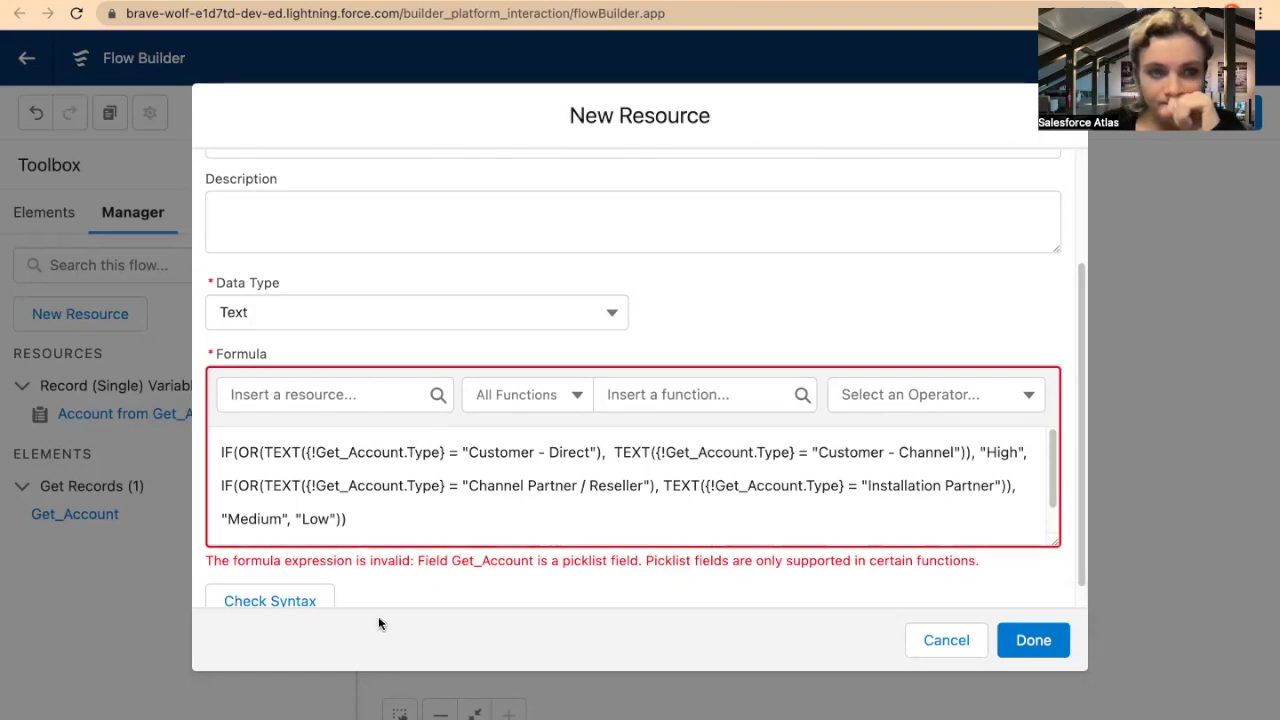
# Step: In both Customer comparisons, move the closing parenthesis of TEXT to directly after {!Get_Account.Type}
pyautogui.click(602, 452)
pyautogui.press('BackSpace')
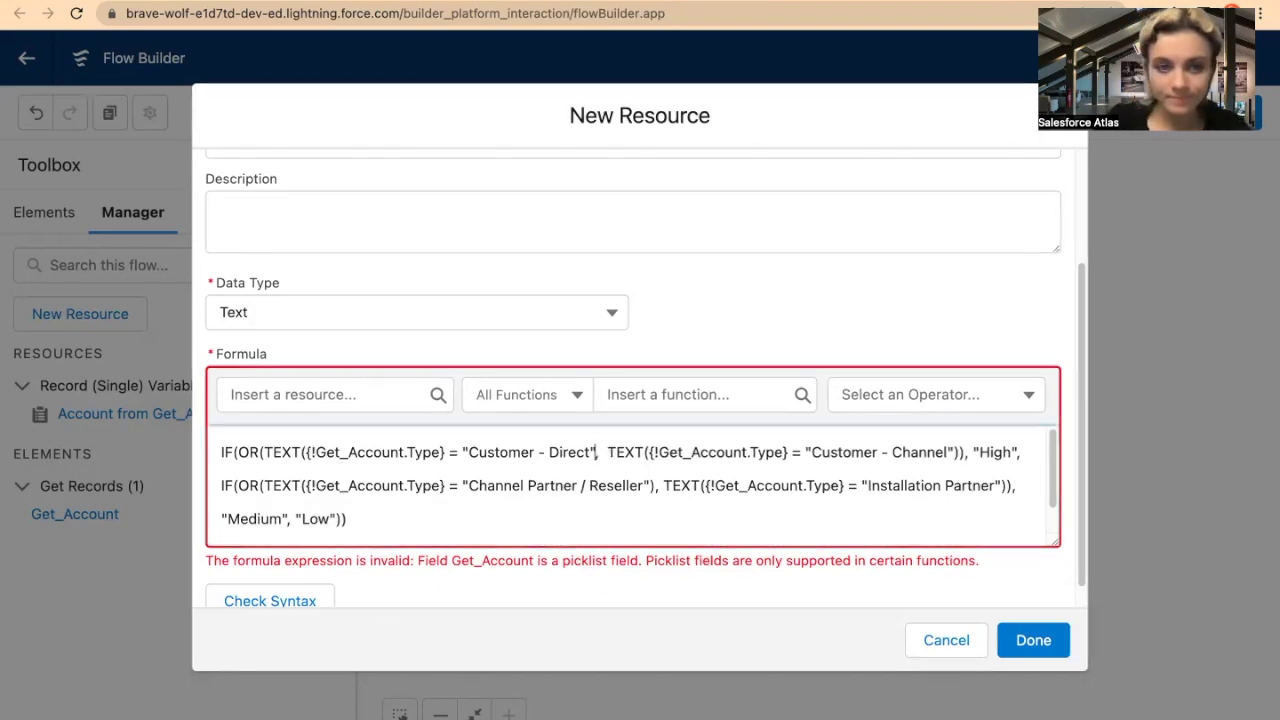
pyautogui.click(448, 452)
pyautogui.write(')')
pyautogui.click(790, 452)
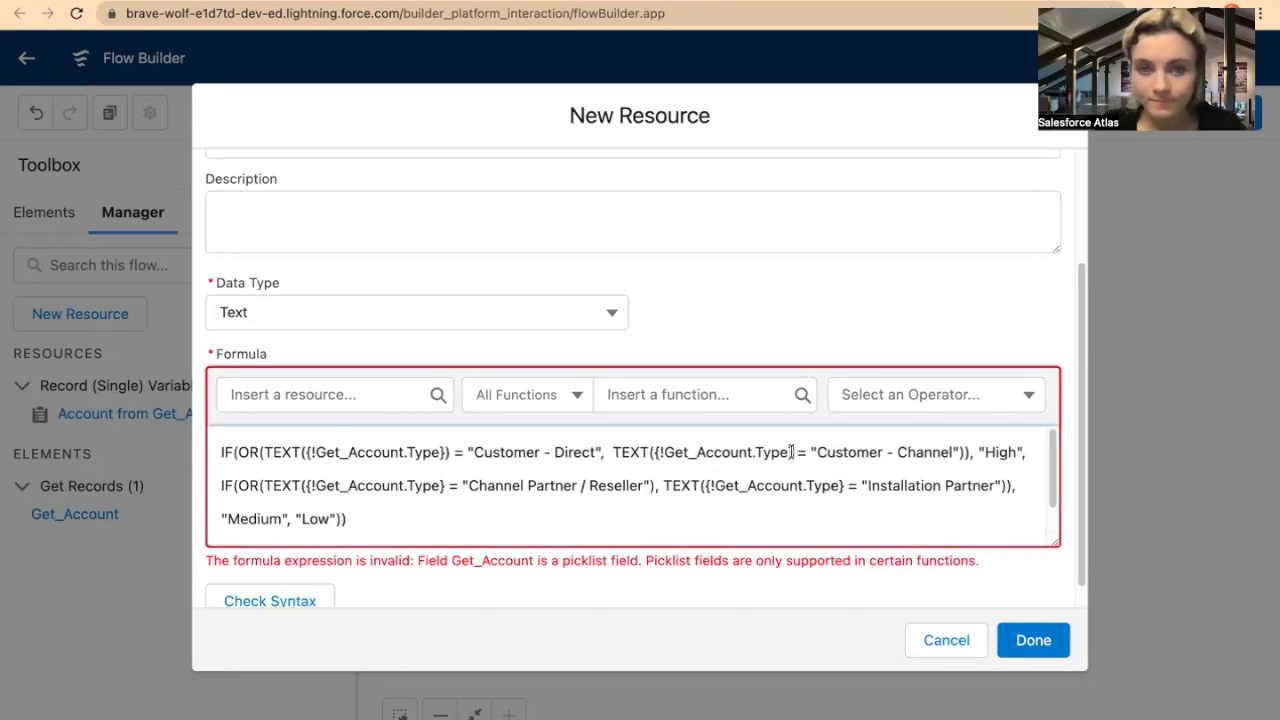
pyautogui.write(')')
pyautogui.click(971, 452)
pyautogui.press('BackSpace')
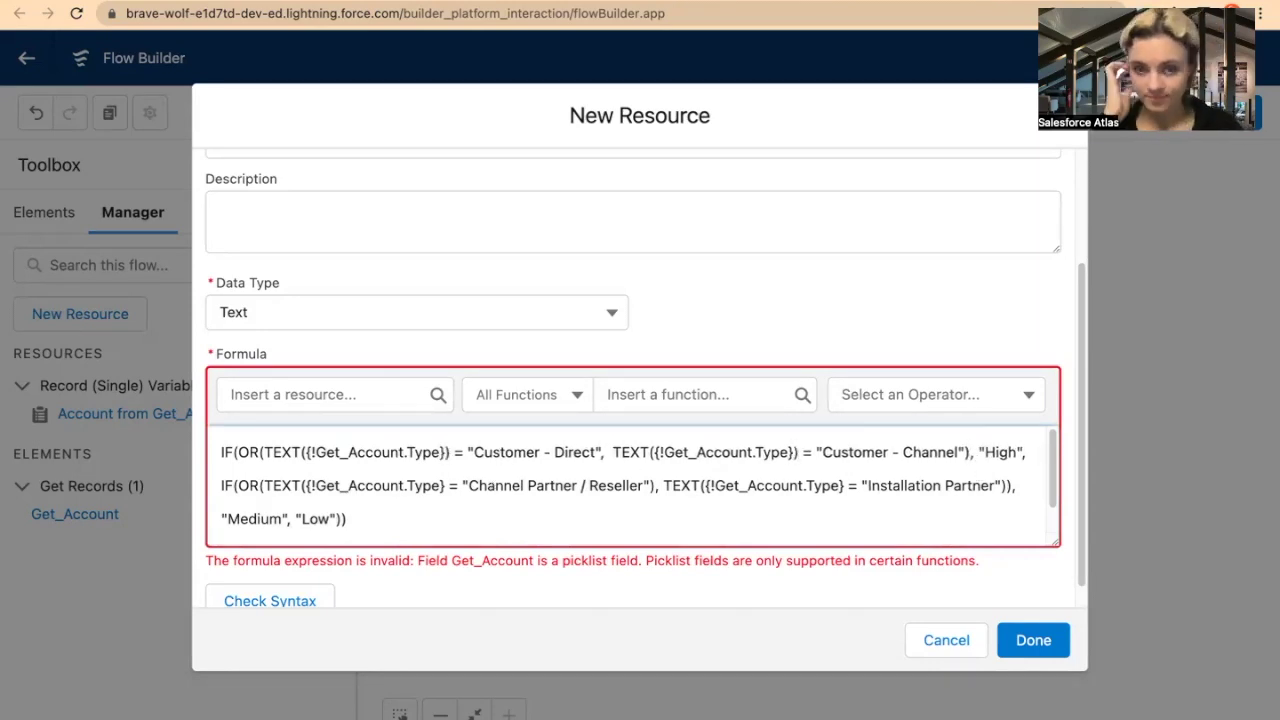
# Step: In both partner comparisons, close TEXT directly after {!Get_Account.Type} and remove the surplus parentheses after the values
pyautogui.click(444, 485)
pyautogui.write(')')
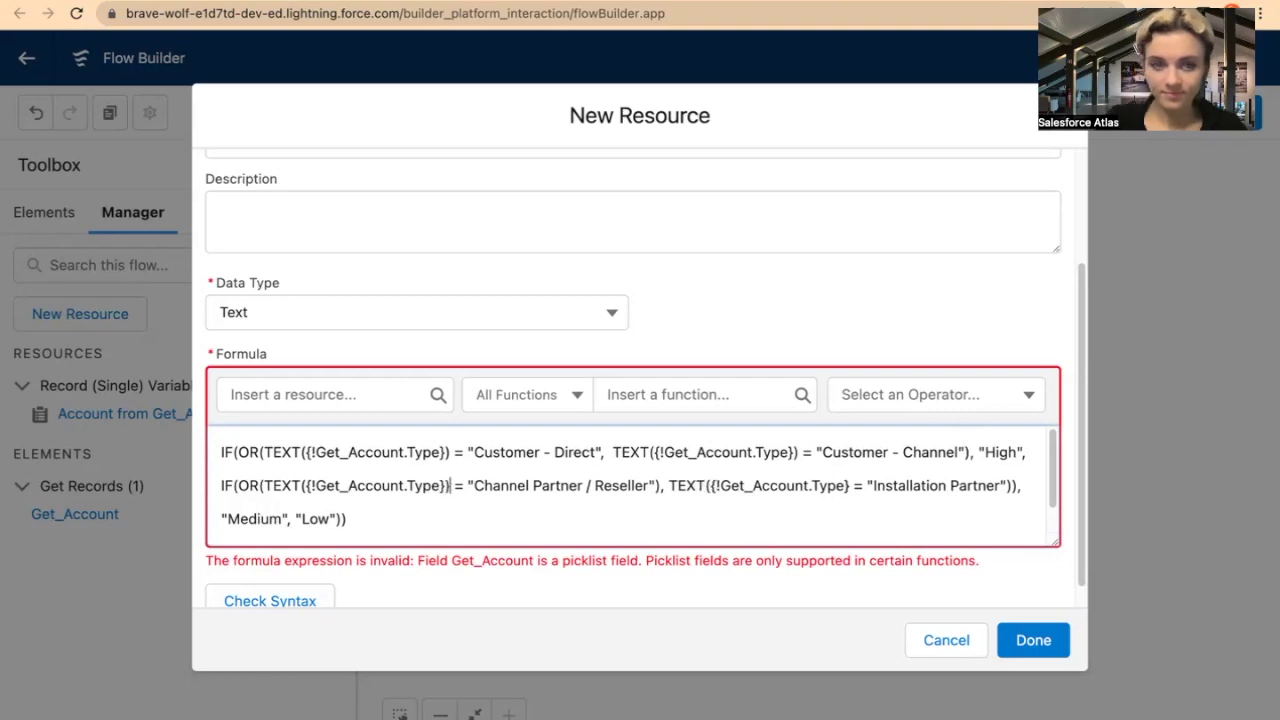
pyautogui.click(662, 485)
pyautogui.press('BackSpace')
pyautogui.click(843, 485)
pyautogui.write(')')
pyautogui.click(1011, 486)
# Step: Recheck the corrected formula's syntax and save the fPriority resource
pyautogui.click(270, 600)
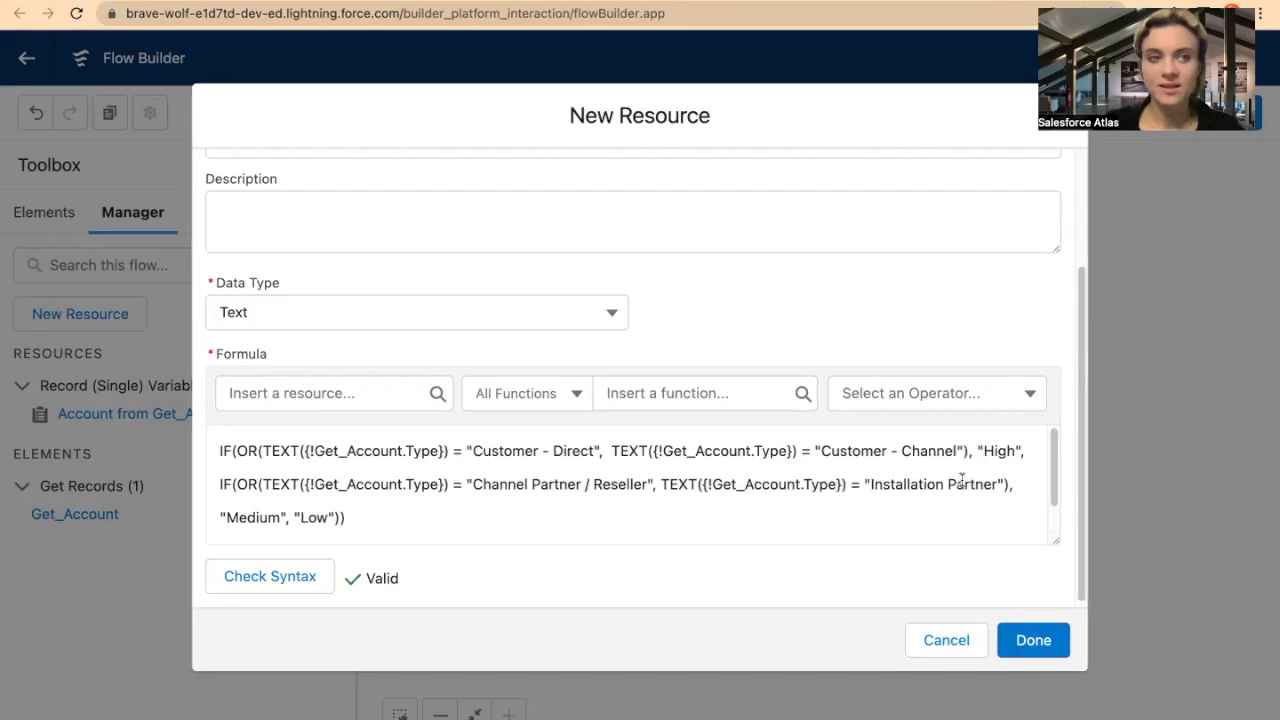
pyautogui.scroll(3, 963, 485)
pyautogui.scroll(-3, 963, 488)
pyautogui.click(1031, 643)
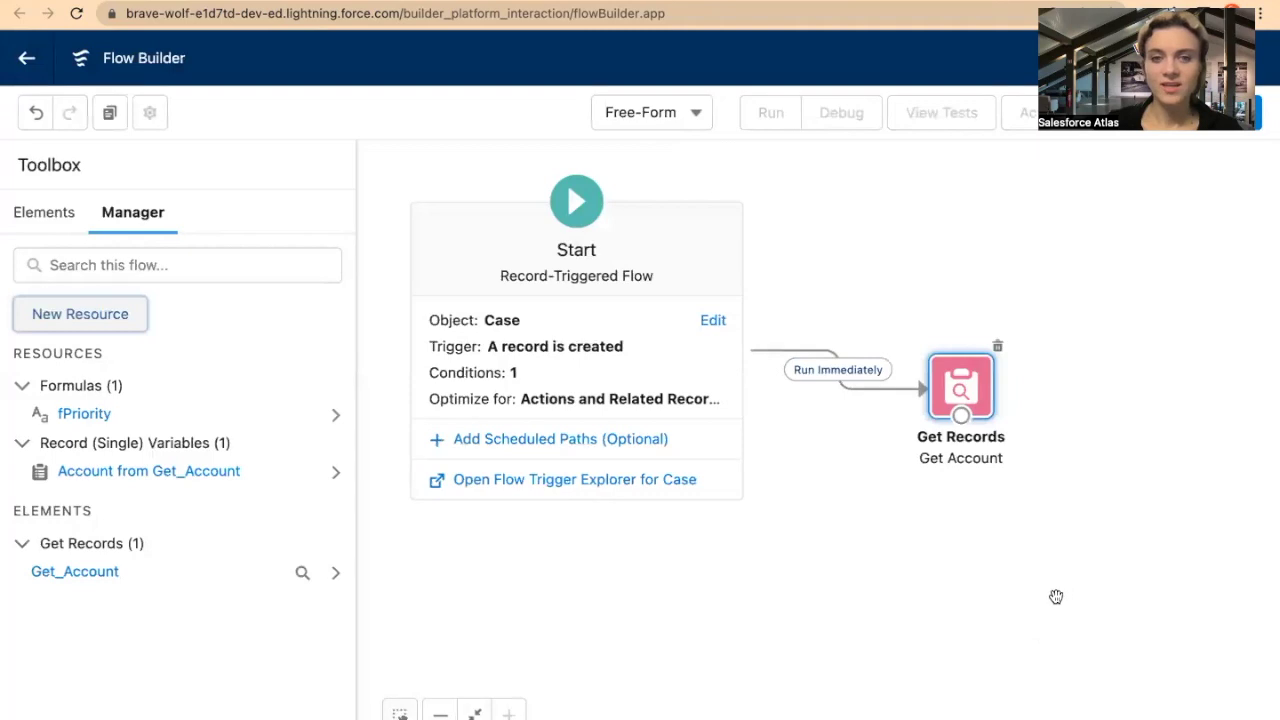
# Step: Add an Assignment element beside Get Account on the canvas and label it Update Priority
pyautogui.click(44, 214)
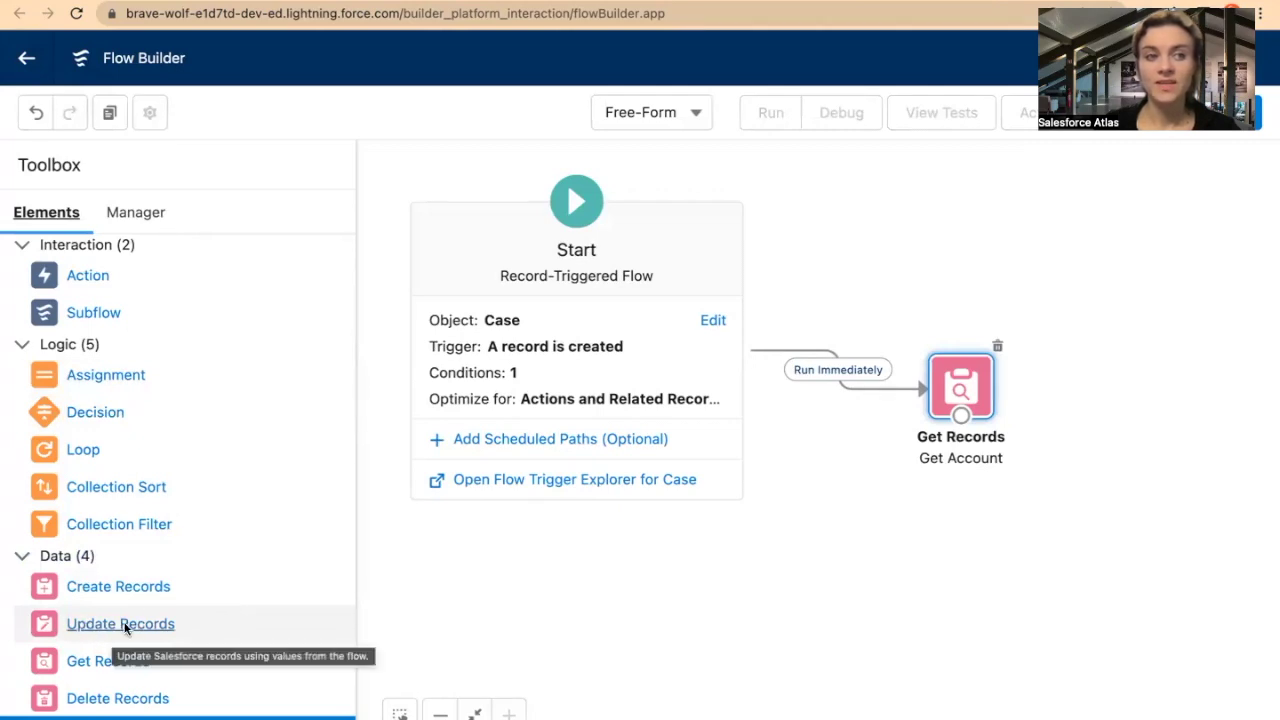
pyautogui.moveTo(100, 385); pyautogui.dragTo(1088, 379)
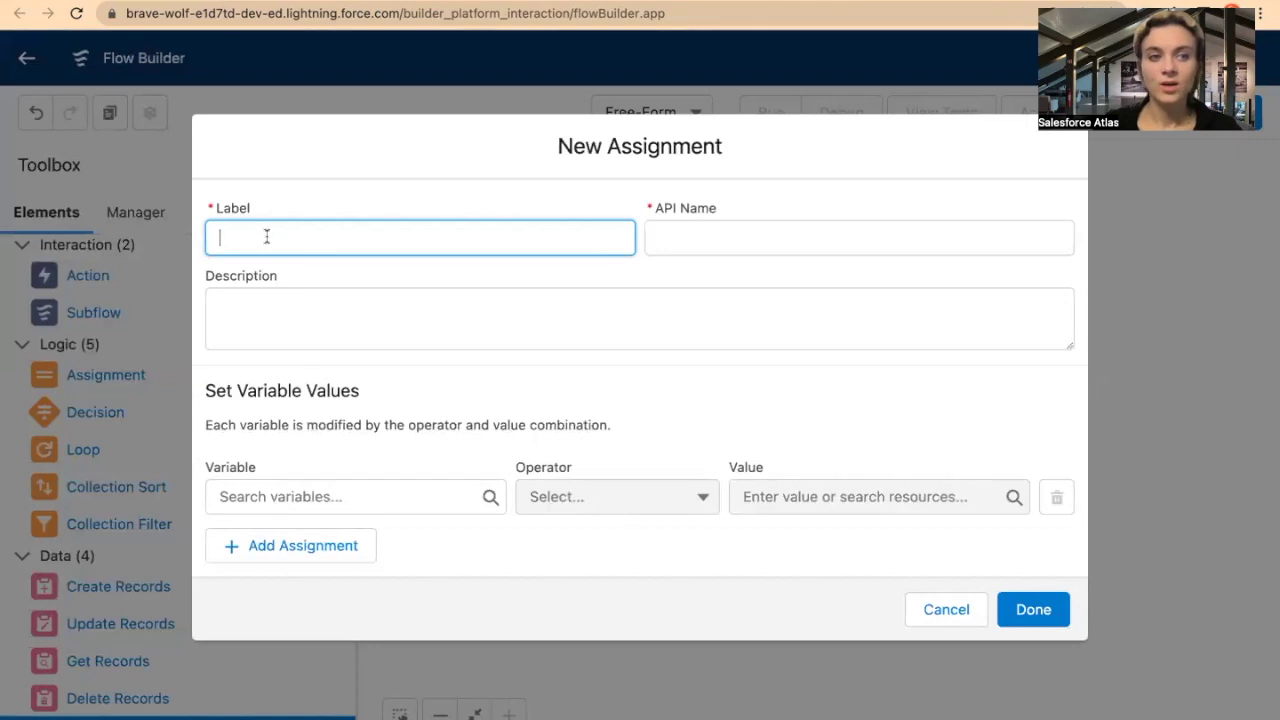
pyautogui.write('Updtae')
pyautogui.press('BackSpace')
pyautogui.press('BackSpace')
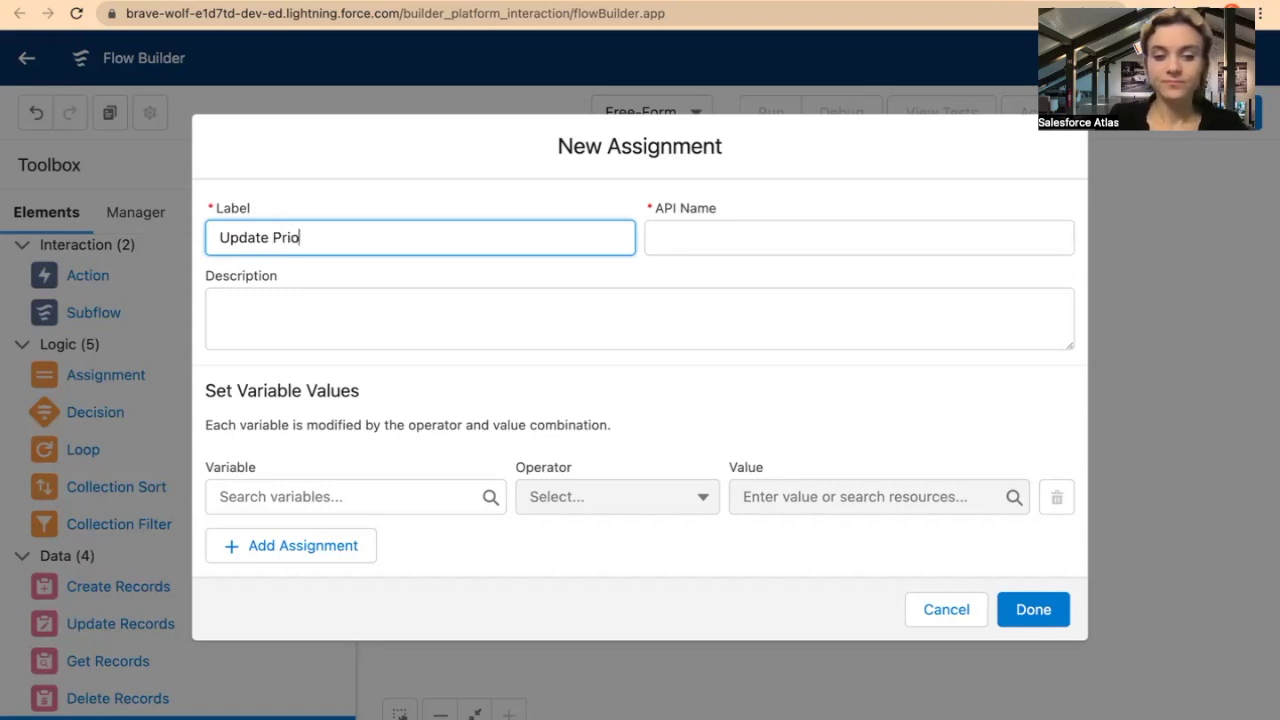
pyautogui.write('rity')
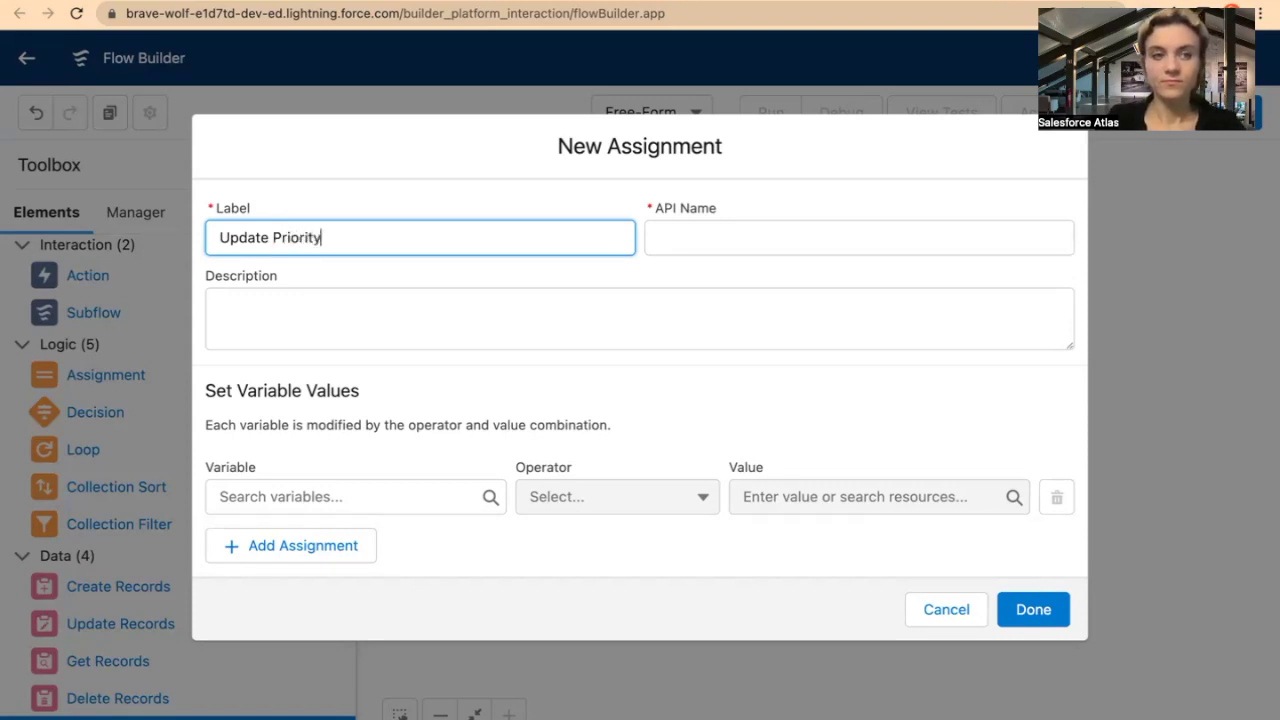
pyautogui.press('Tab')
pyautogui.click(412, 200)
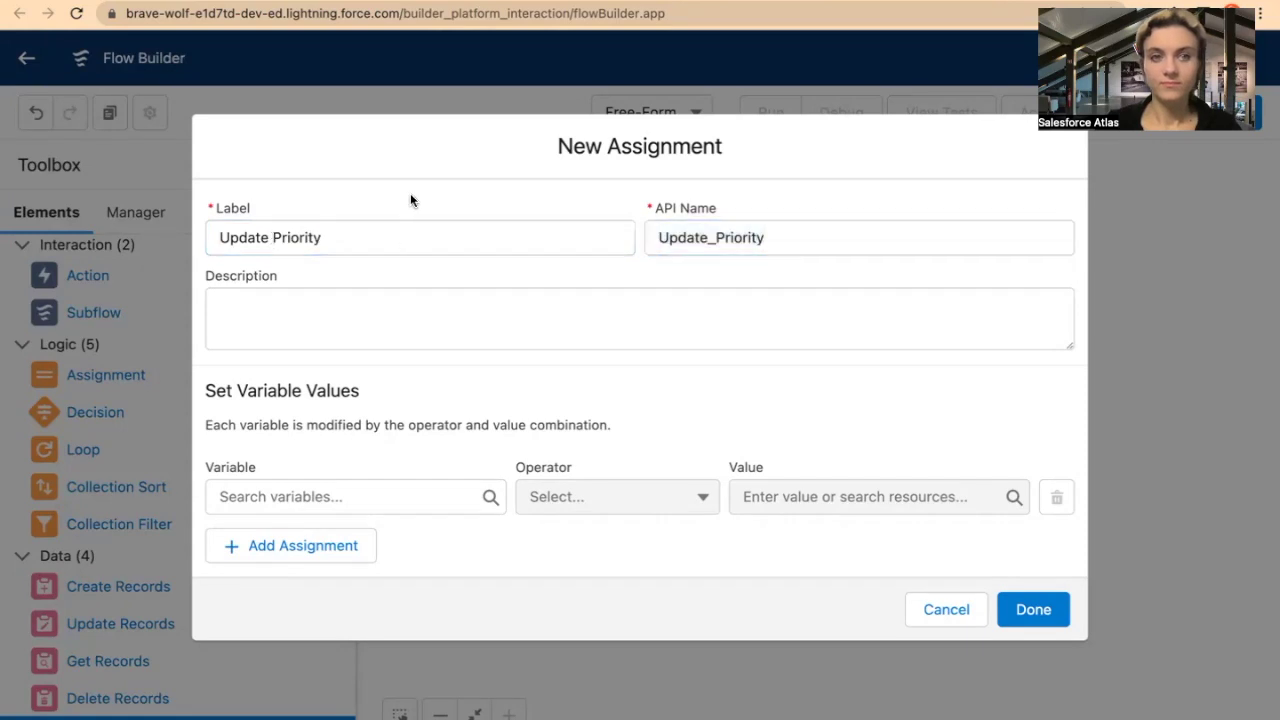
# Step: In the Update Priority assignment, set $Record > Priority equal to the fPriority formula and finish the element
pyautogui.click(384, 497)
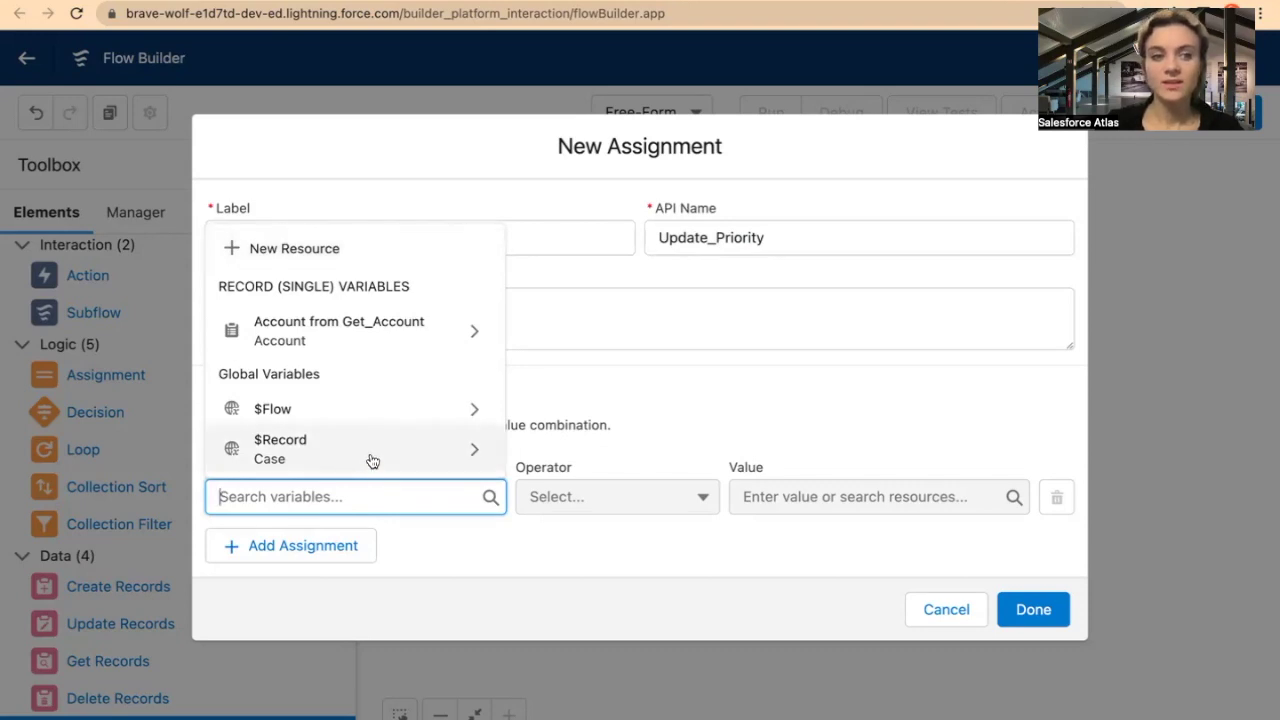
pyautogui.click(372, 460)
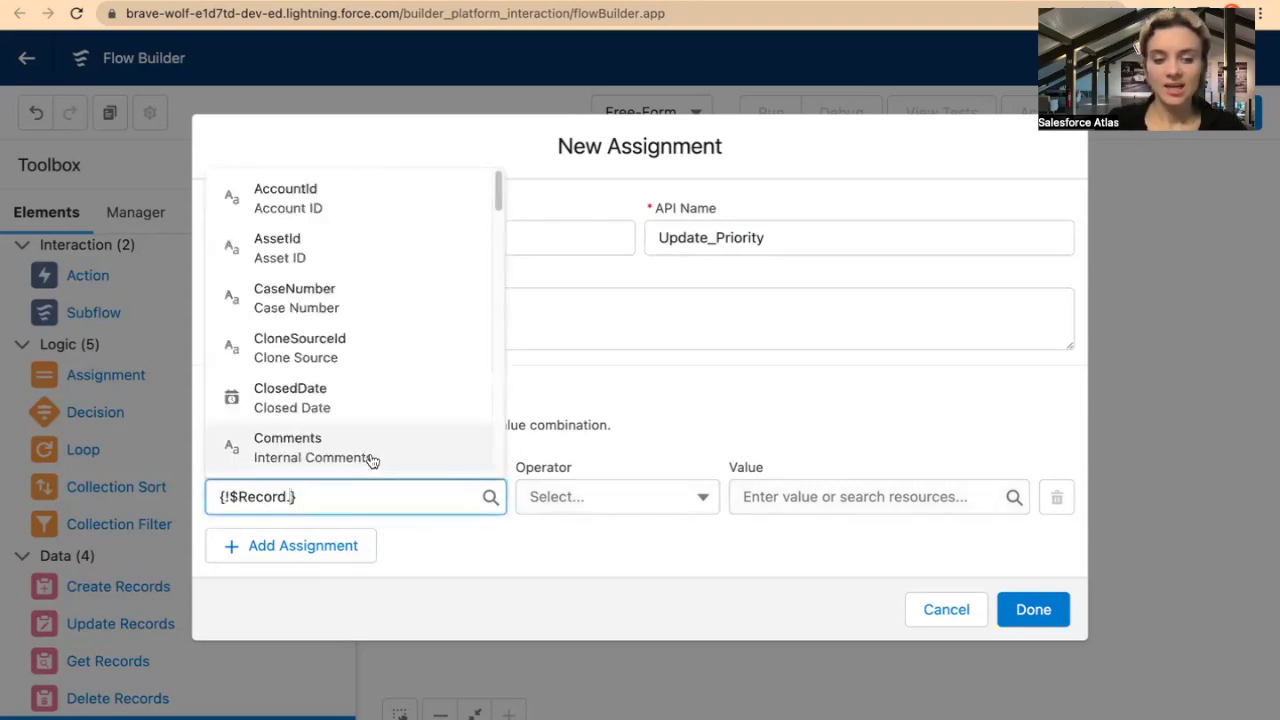
pyautogui.write('prio')
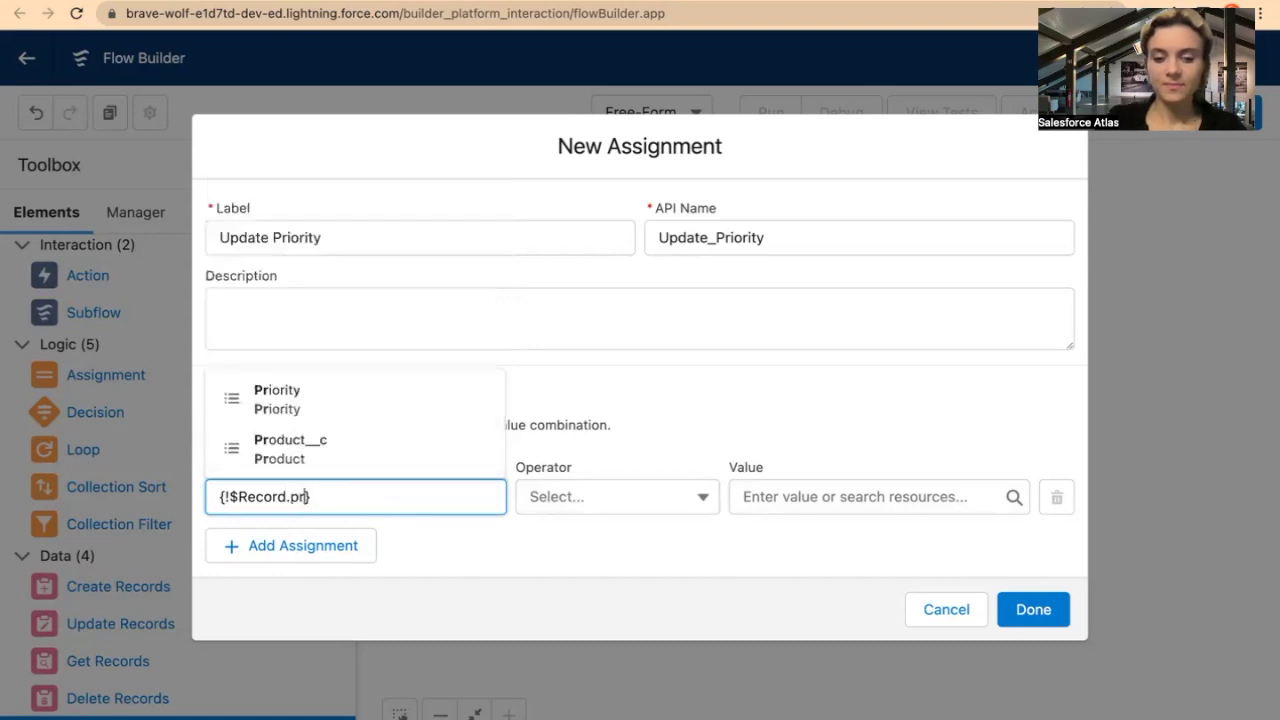
pyautogui.click(368, 456)
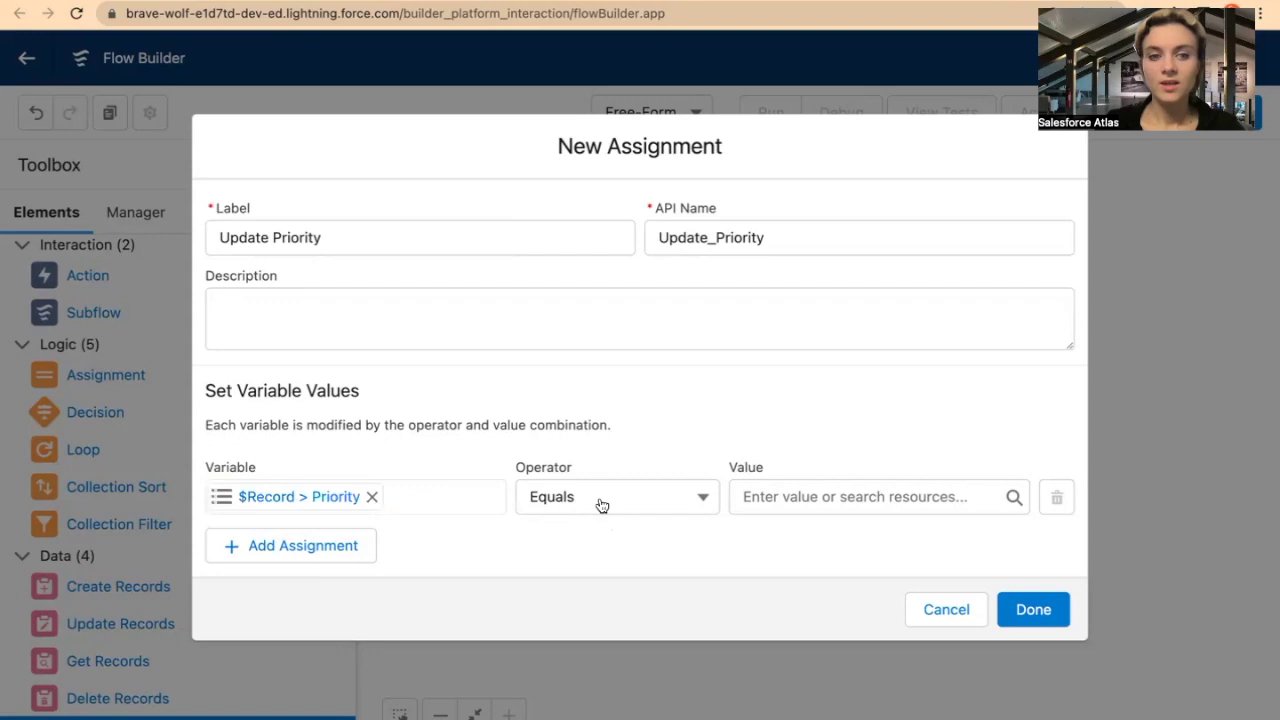
pyautogui.click(790, 498)
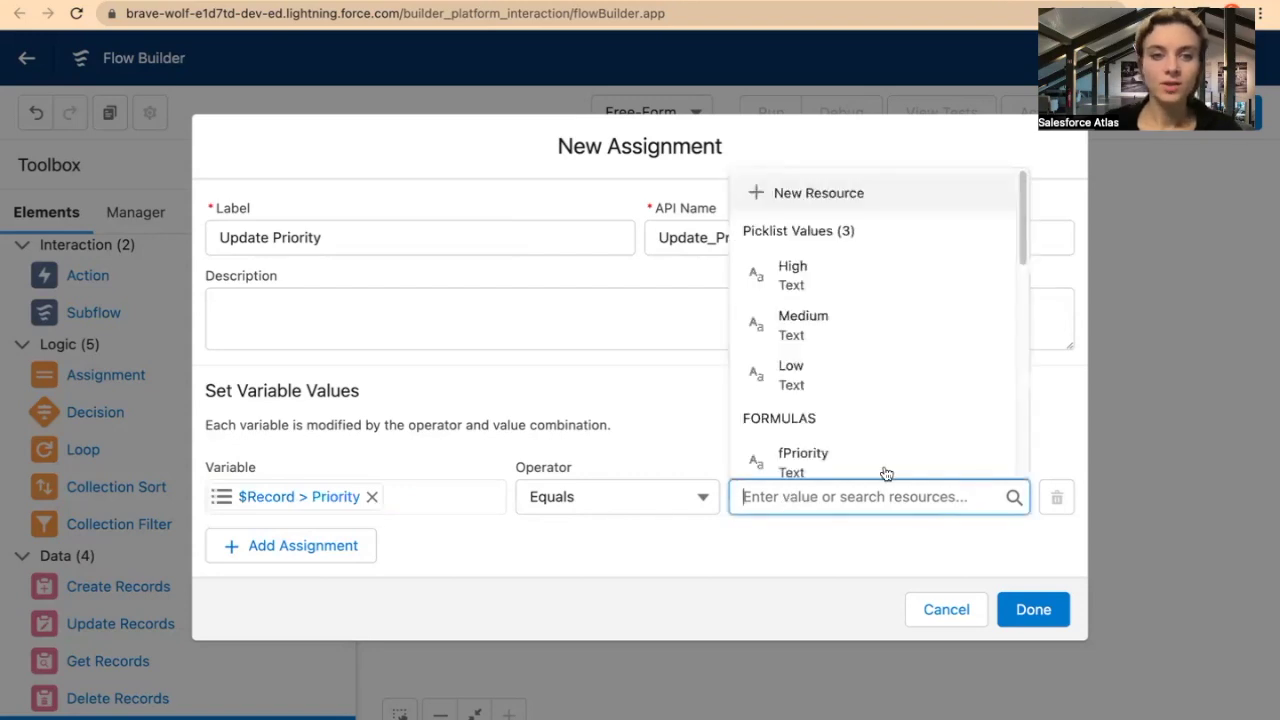
pyautogui.scroll(-2, 883, 426)
pyautogui.click(829, 400)
pyautogui.click(826, 545)
pyautogui.click(1046, 613)
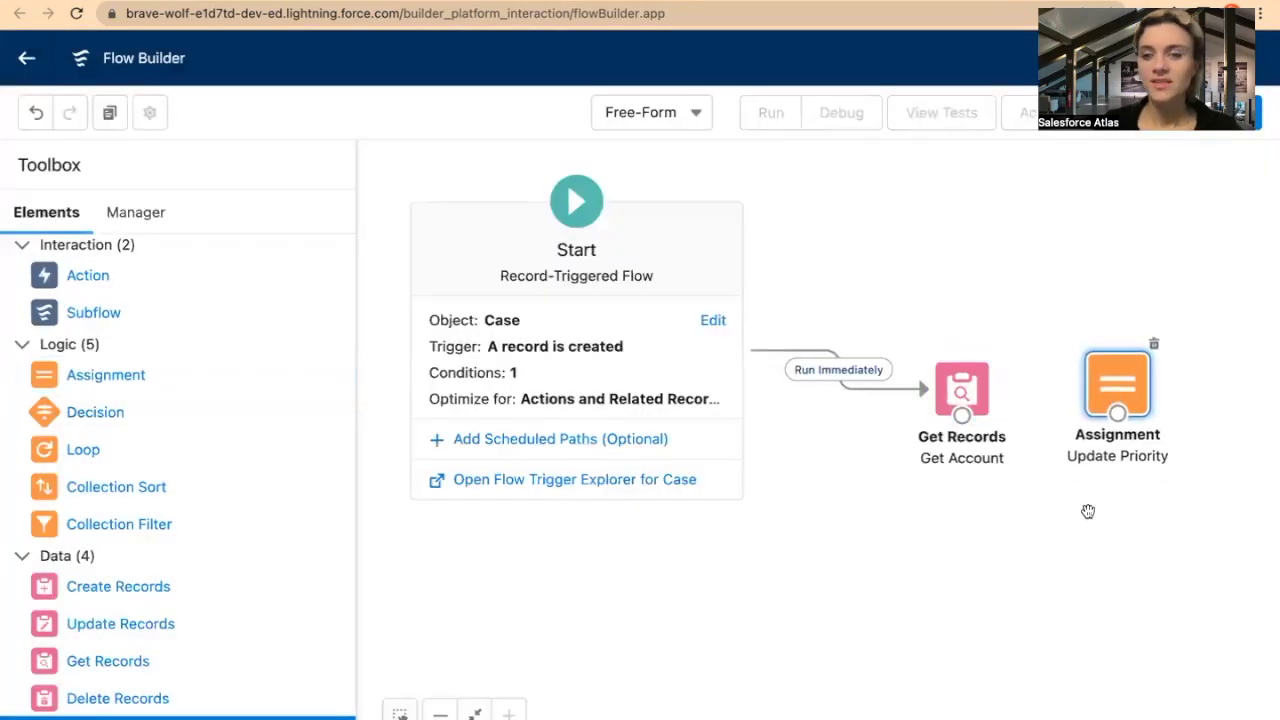
# Step: Connect Get Account to the Update Priority assignment and save the flow with the label Case - Update Priority
pyautogui.click(1006, 480)
pyautogui.moveTo(961, 415); pyautogui.dragTo(1105, 398)
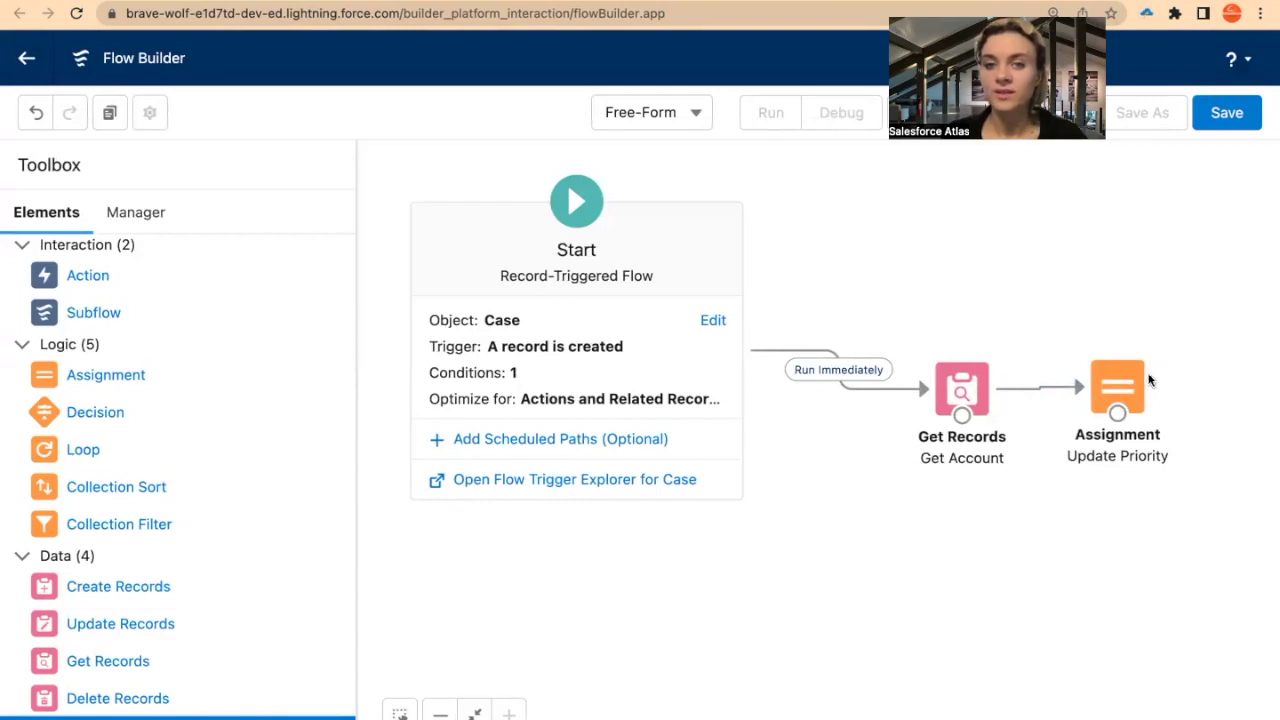
pyautogui.click(1226, 113)
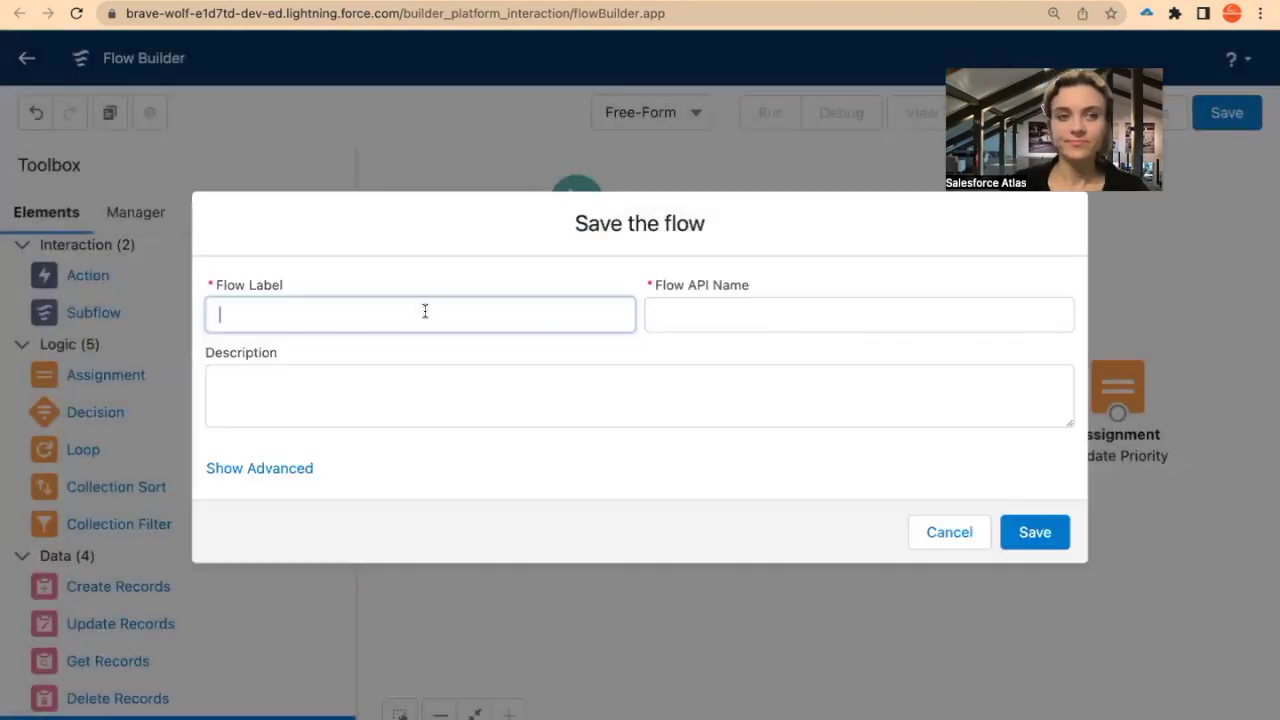
pyautogui.write('Case - Update Priority')
pyautogui.press('Tab')
pyautogui.click(1034, 531)
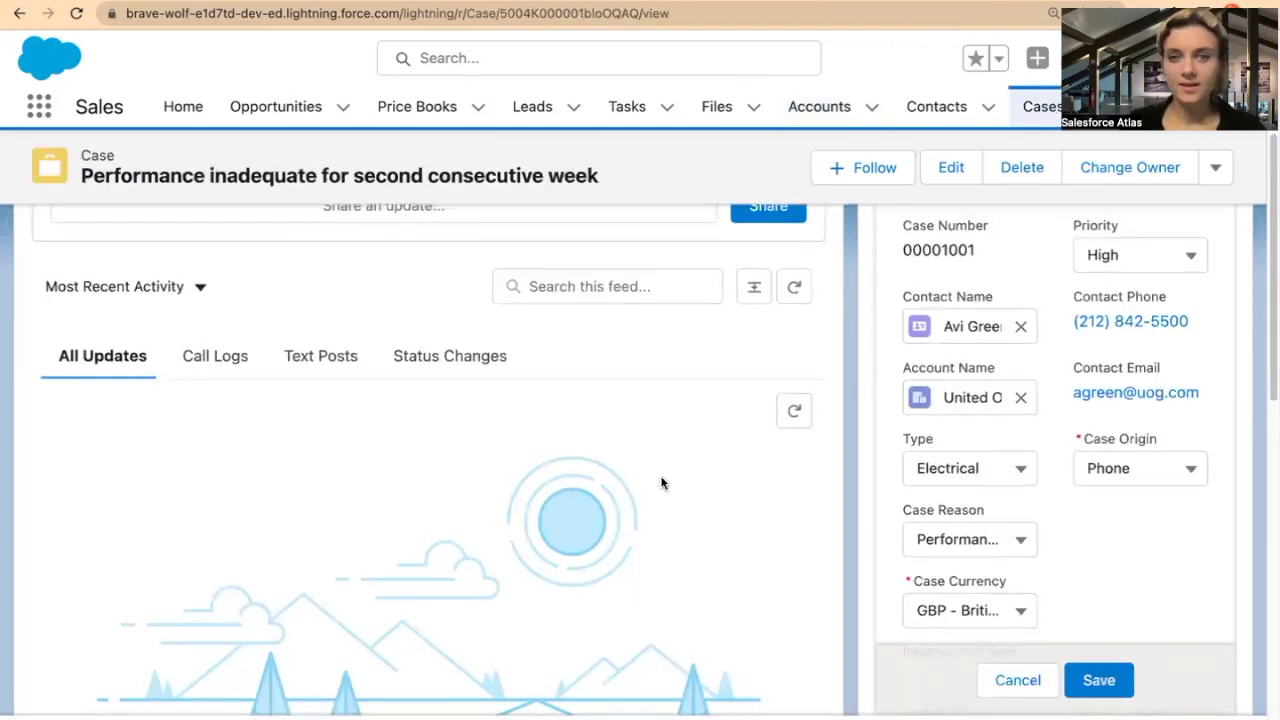
# Step: On the "Performance inadequate for second consecutive week" case record, discard the open edit and select its case number
pyautogui.scroll(2, 660, 483)
pyautogui.click(1015, 680)
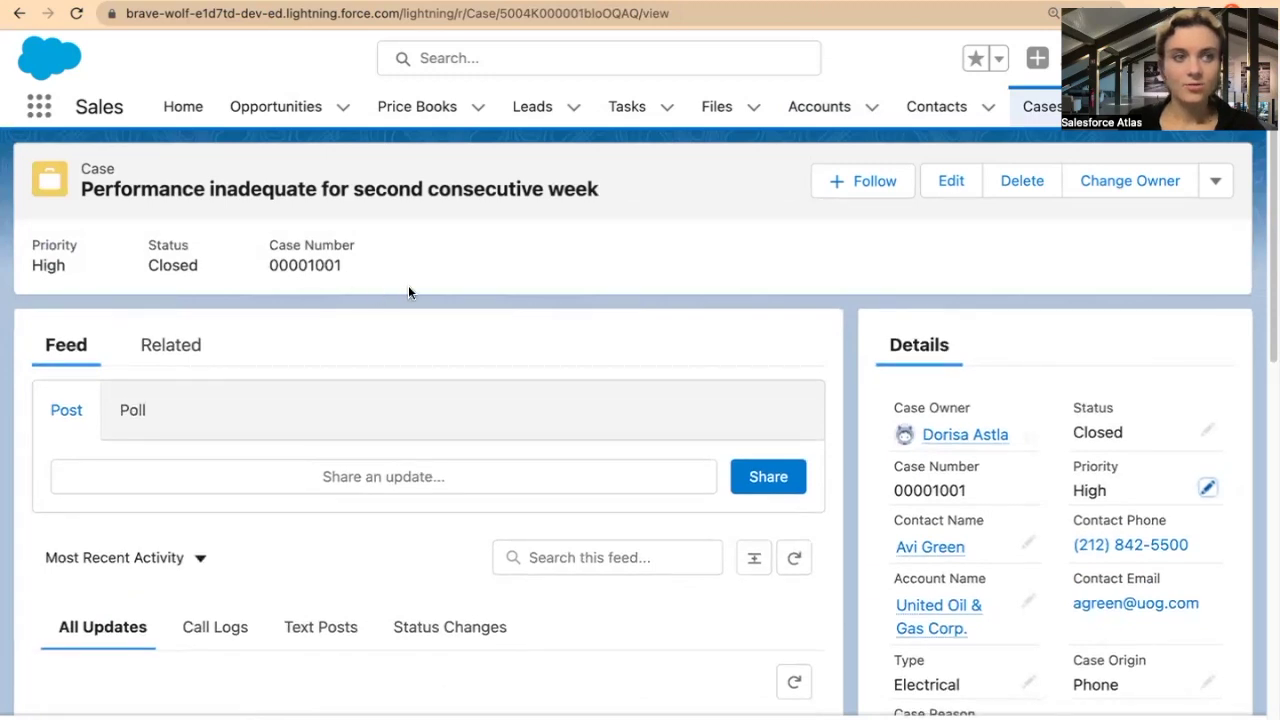
pyautogui.doubleClick(272, 264)
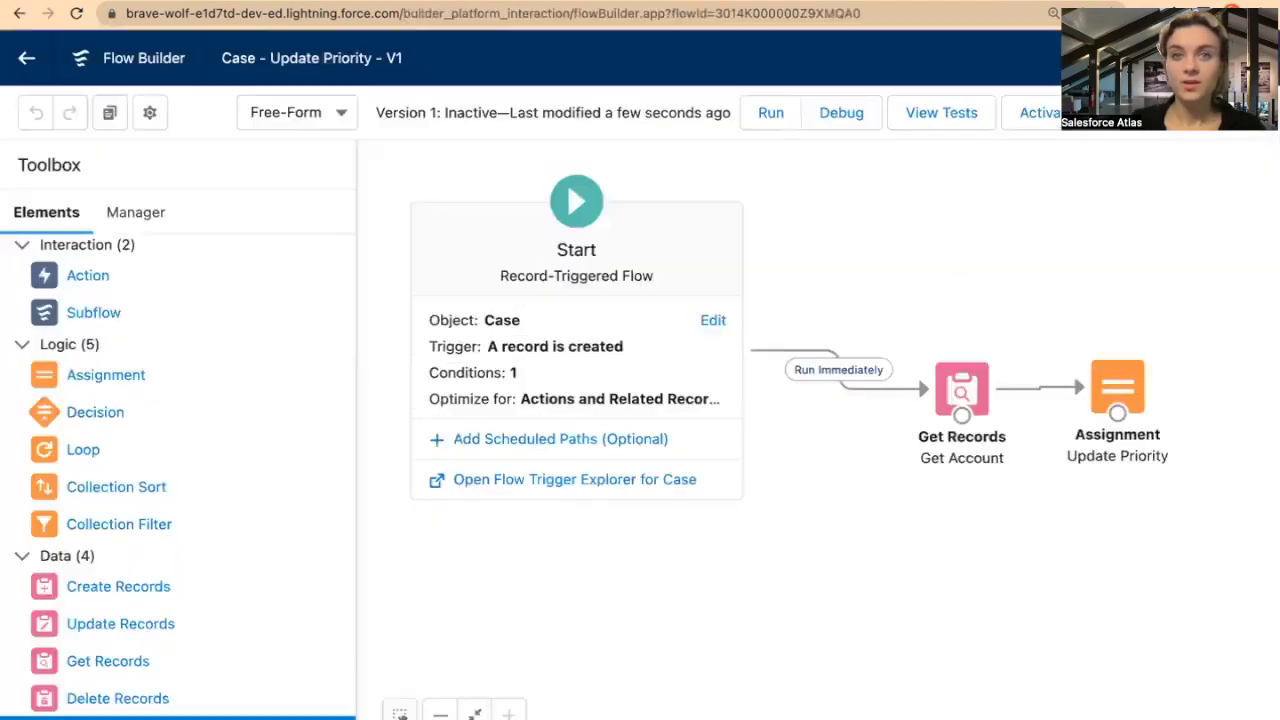
# Step: Debug the flow's Run Immediately path using the "Performance inadequate for second consecutive week" case as the triggering record
pyautogui.click(841, 112)
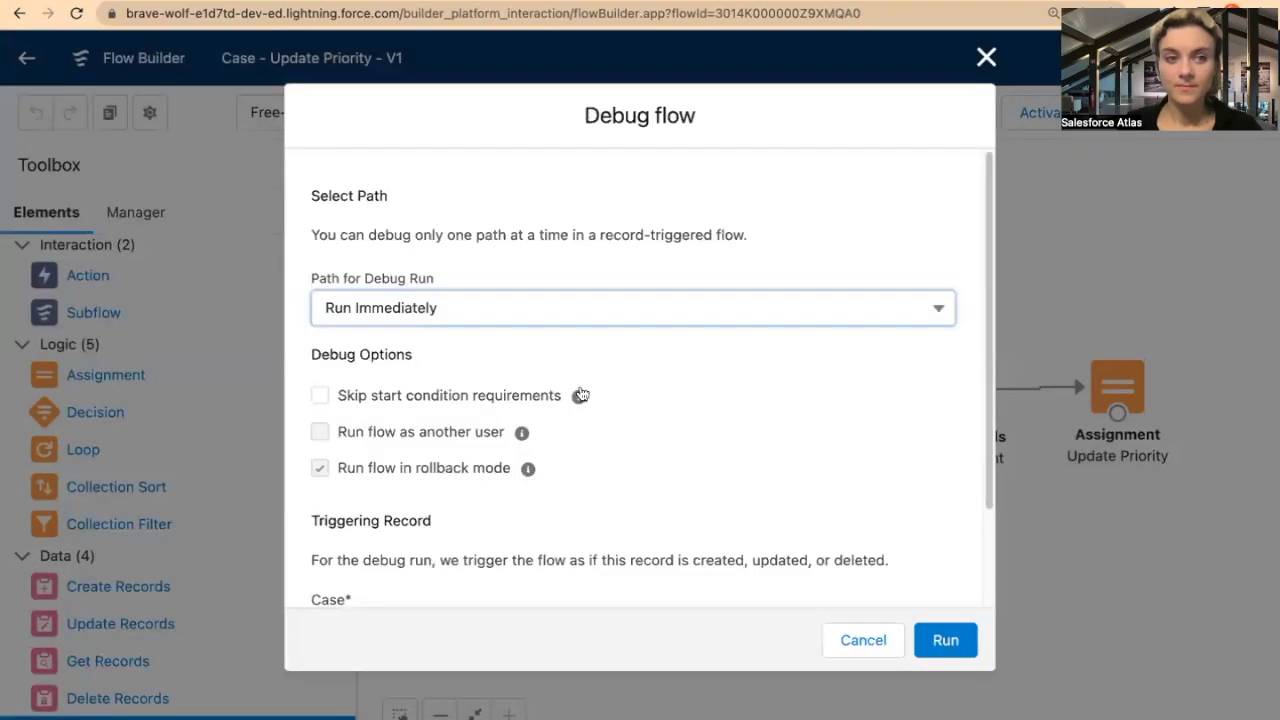
pyautogui.scroll(-2, 647, 437)
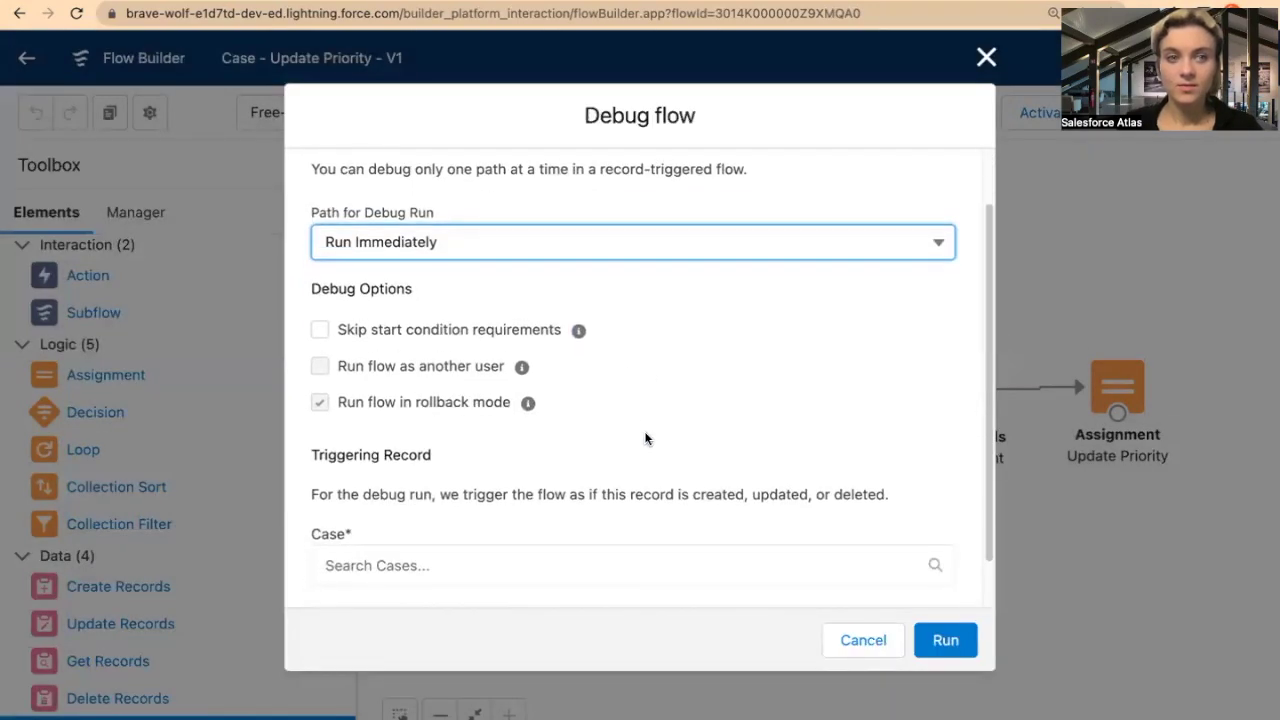
pyautogui.scroll(-1, 639, 290)
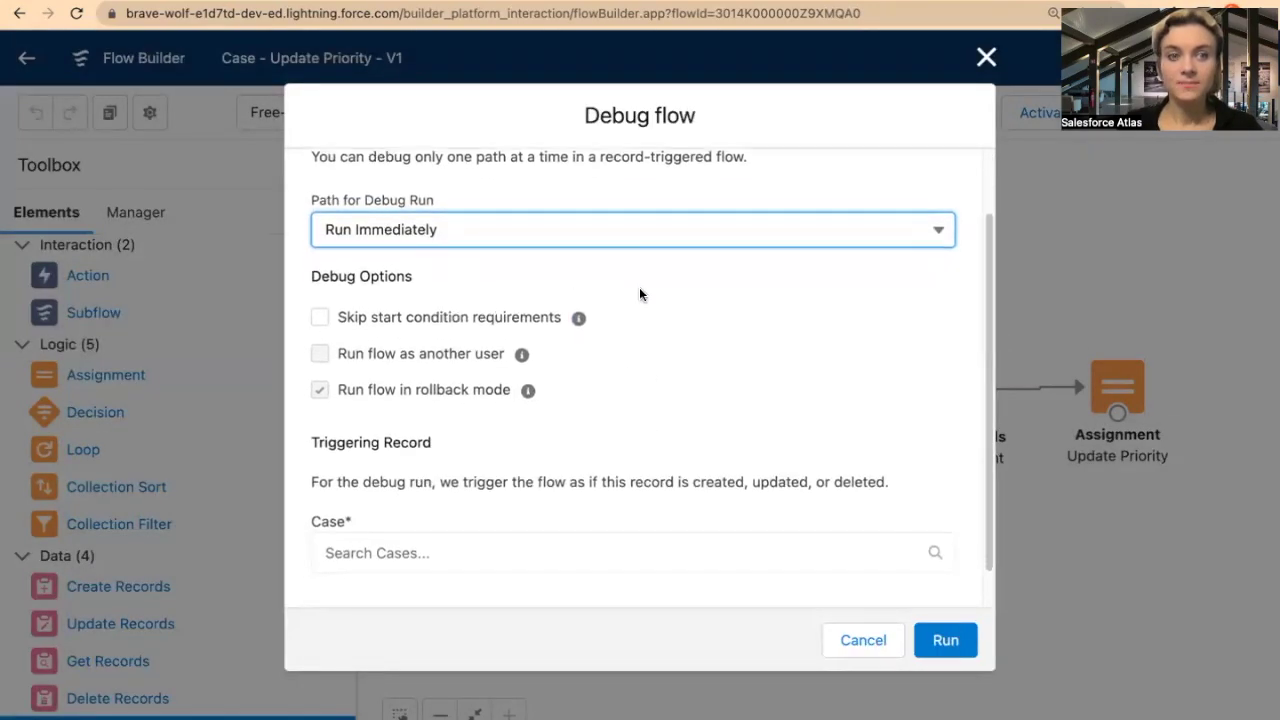
pyautogui.scroll(-1, 639, 294)
pyautogui.click(417, 510)
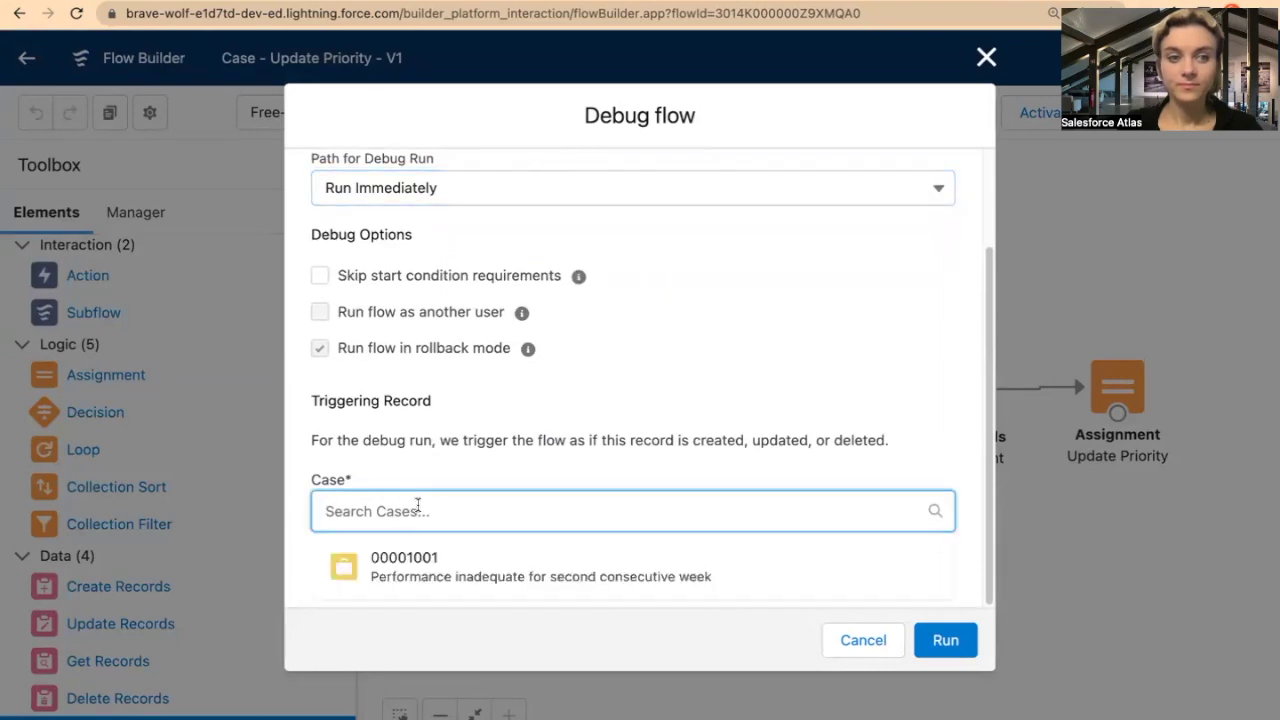
pyautogui.click(435, 566)
pyautogui.scroll(-1, 451, 575)
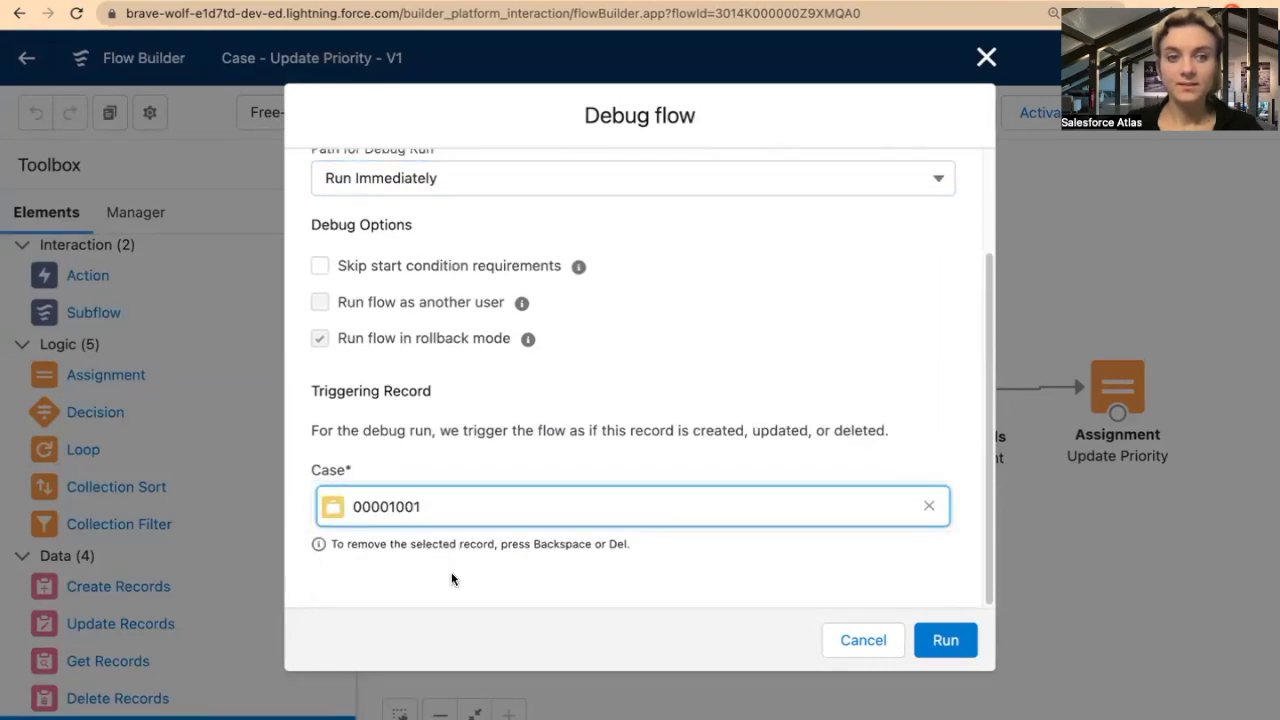
pyautogui.click(948, 641)
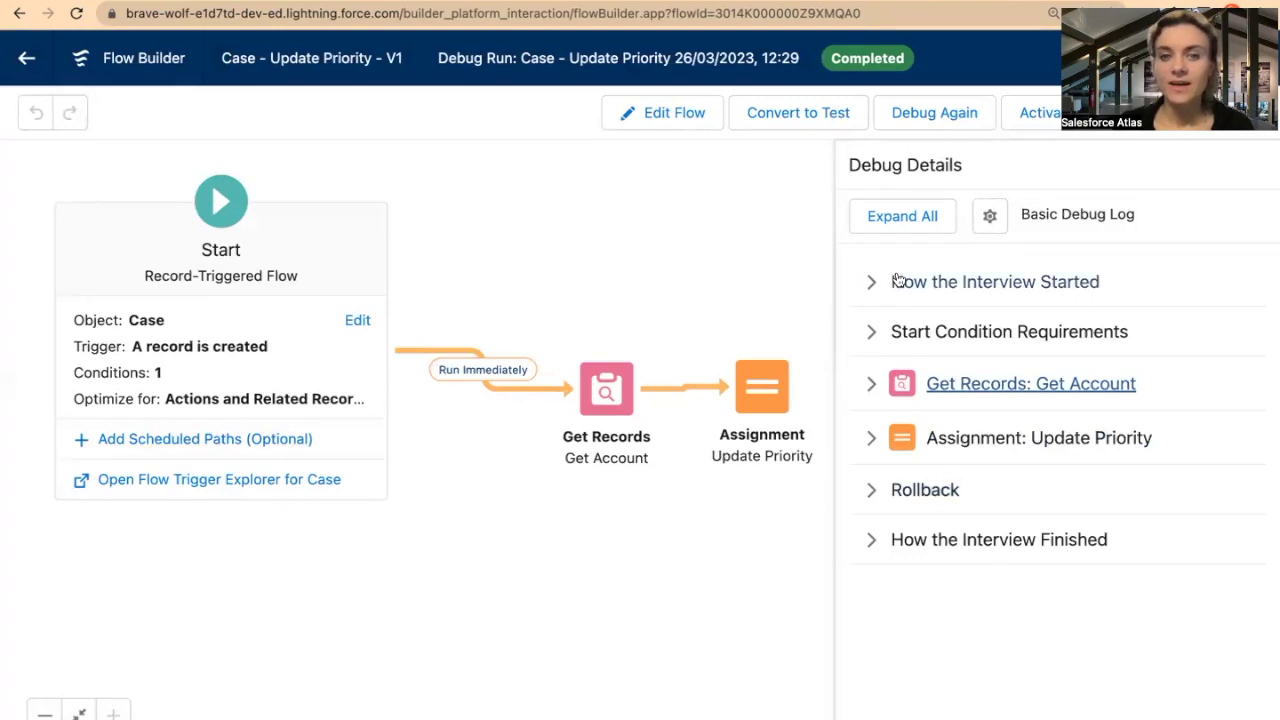
# Step: Examine the debug details of the Get Account, Update Priority and Rollback stages
pyautogui.click(872, 385)
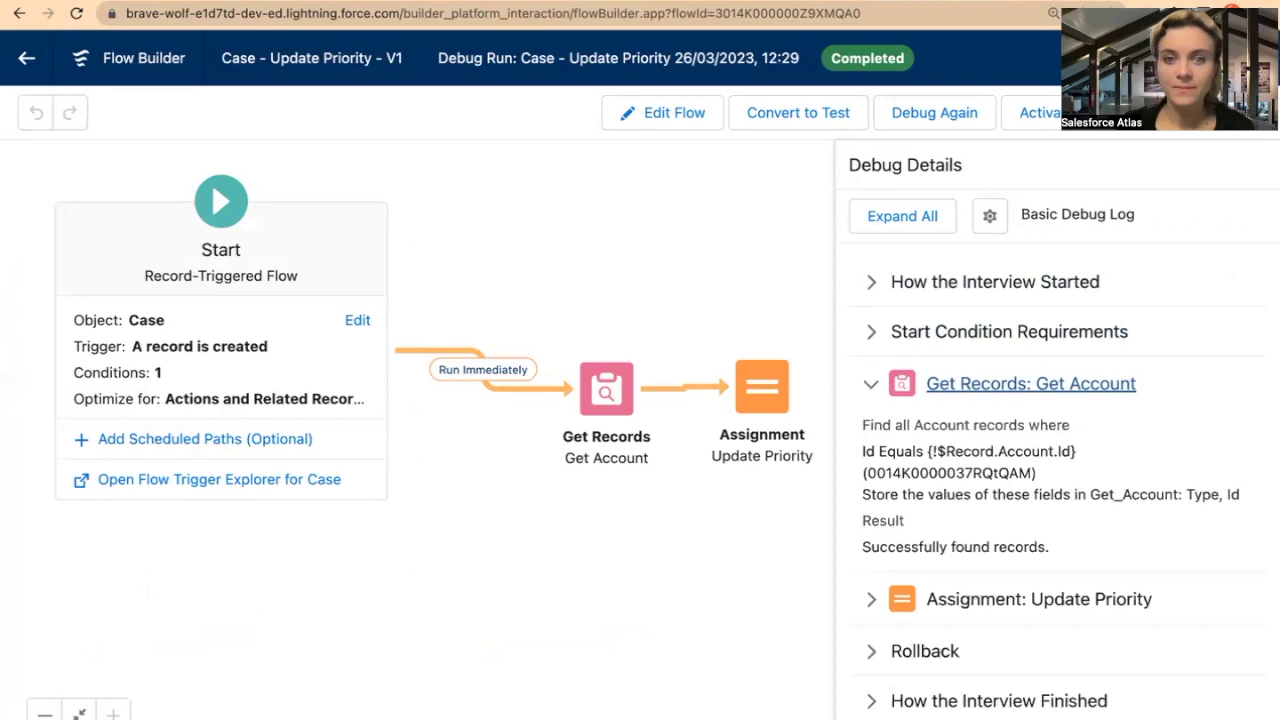
pyautogui.click(871, 599)
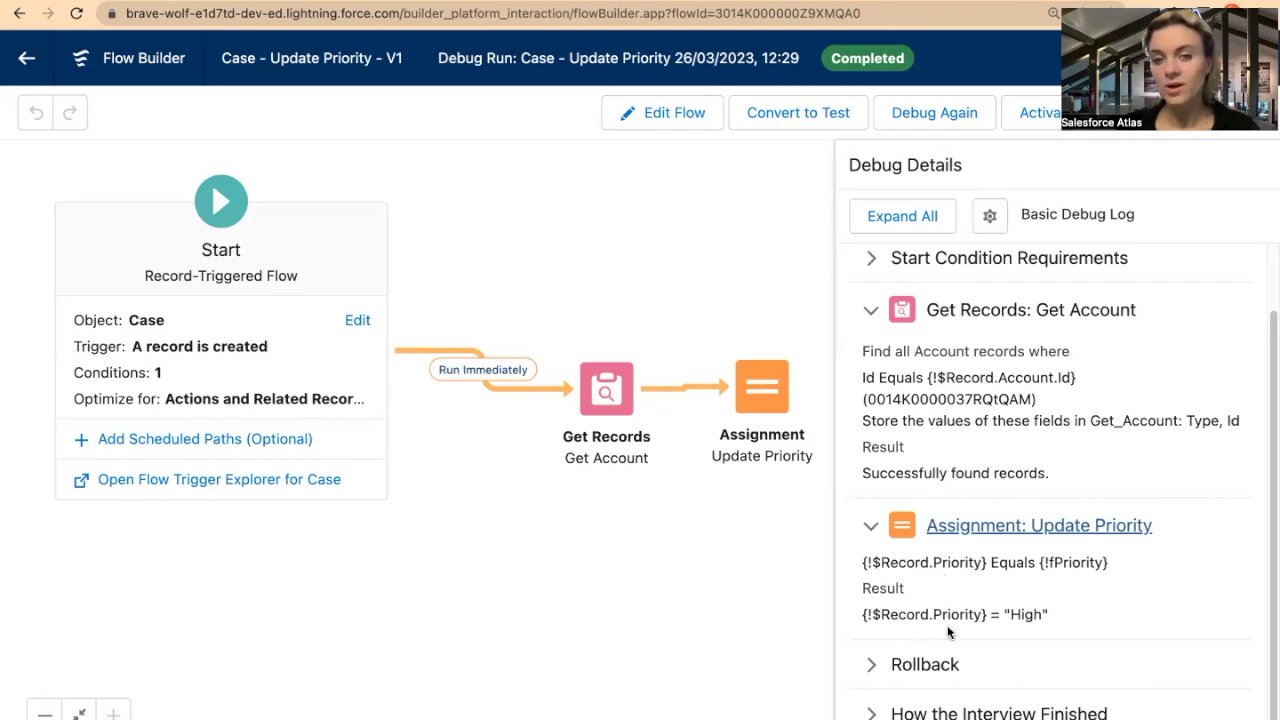
pyautogui.click(870, 666)
pyautogui.scroll(-1, 871, 674)
pyautogui.scroll(1, 871, 674)
pyautogui.click(871, 682)
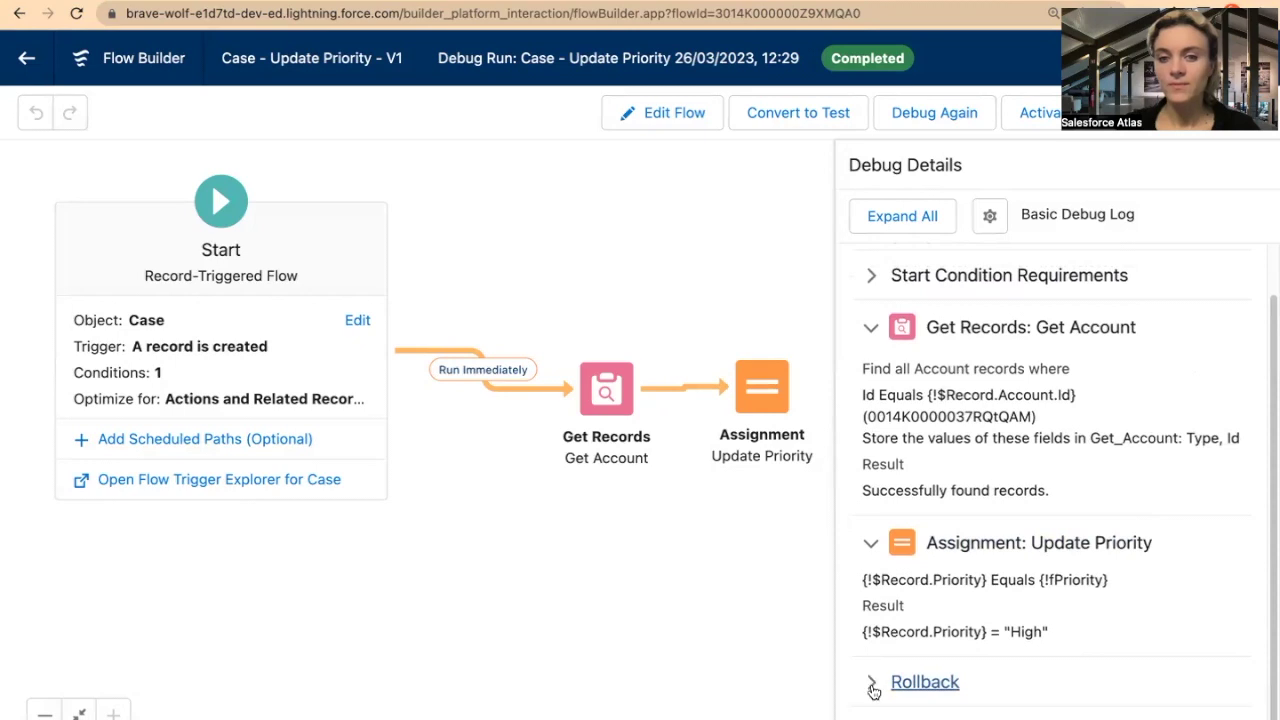
pyautogui.scroll(1, 876, 672)
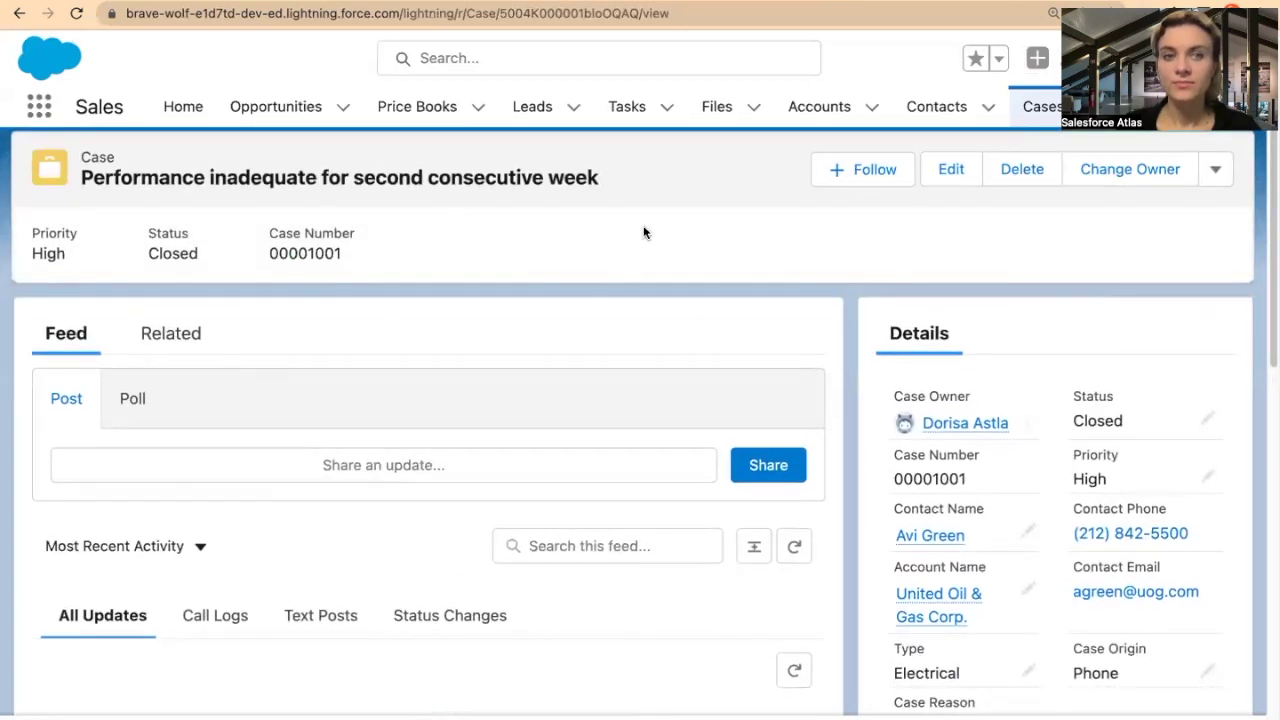
# Step: In the Sales app, open the Goat Wranglers R Us account and check the Type field in its details
pyautogui.click(815, 108)
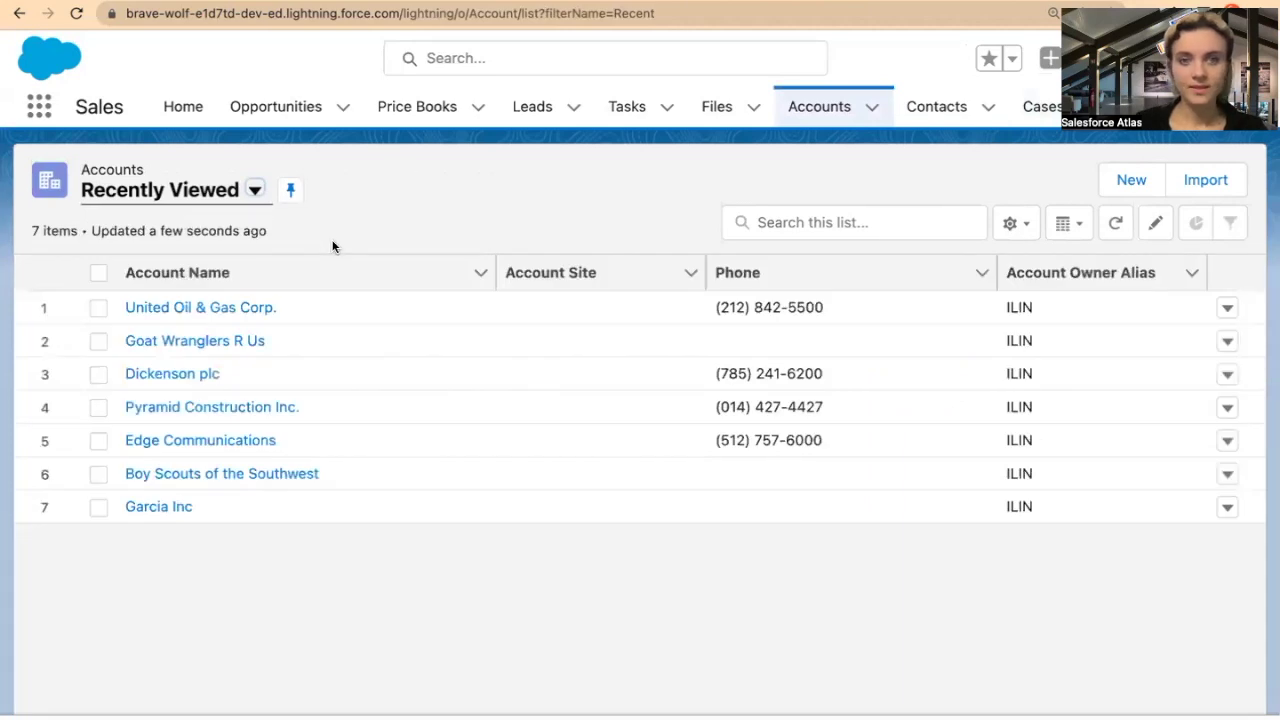
pyautogui.click(158, 344)
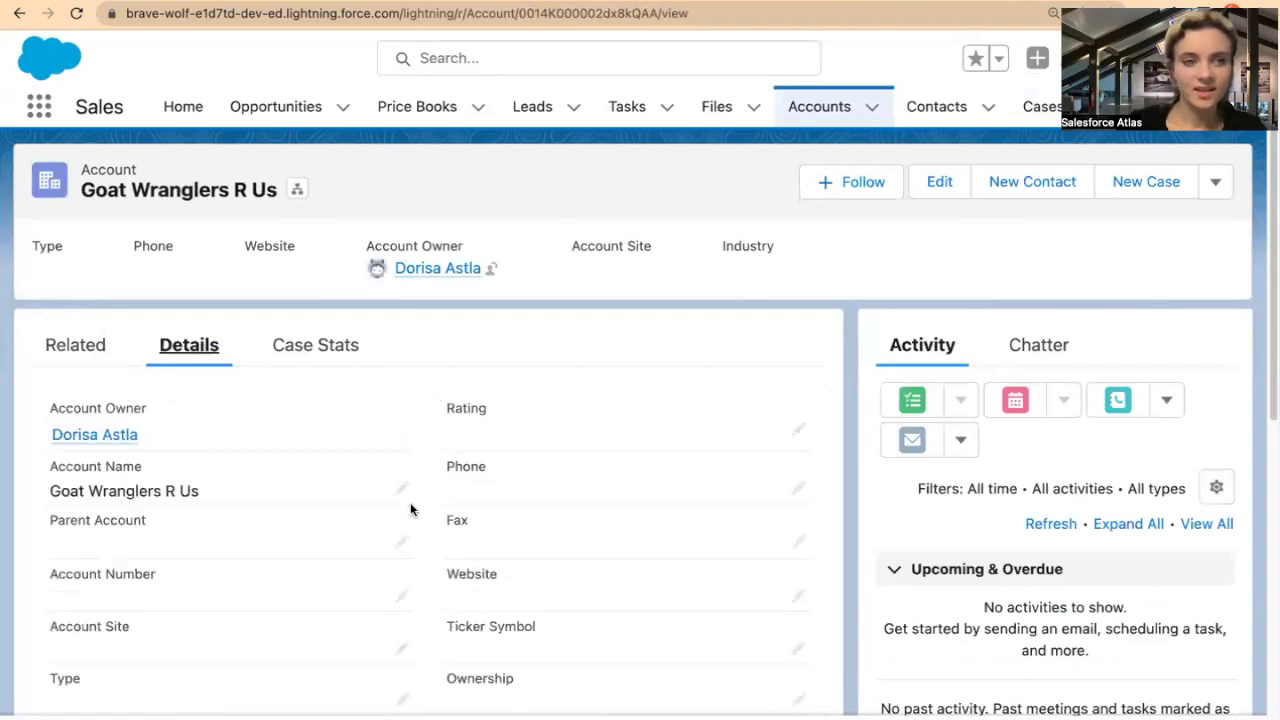
pyautogui.scroll(-4, 403, 560)
pyautogui.scroll(2, 400, 550)
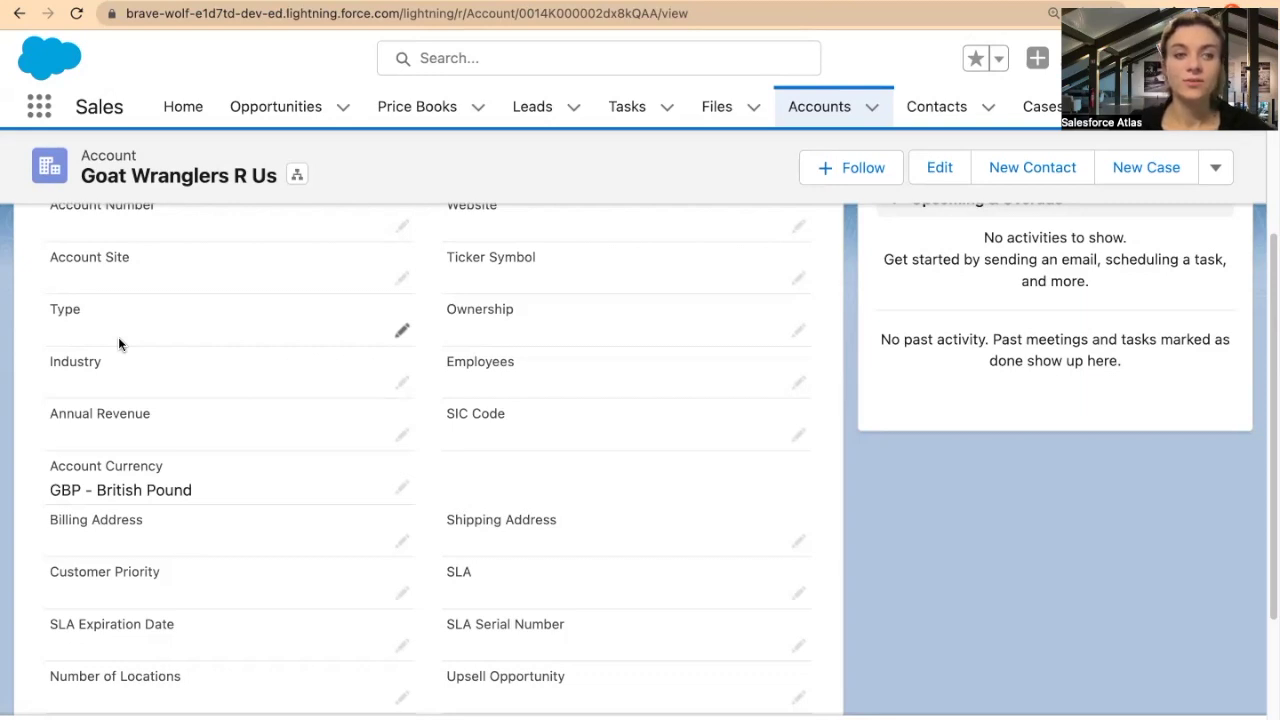
pyautogui.scroll(1, 126, 343)
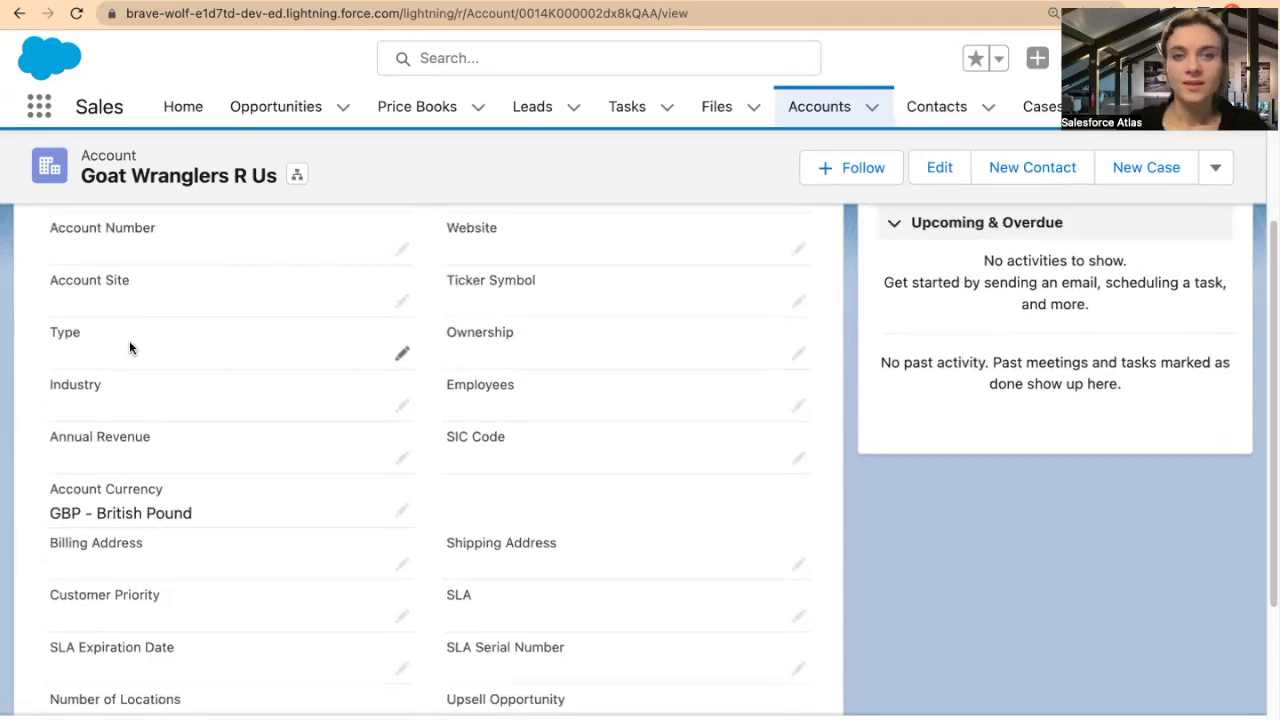
pyautogui.scroll(5, 277, 374)
pyautogui.scroll(-3, 277, 374)
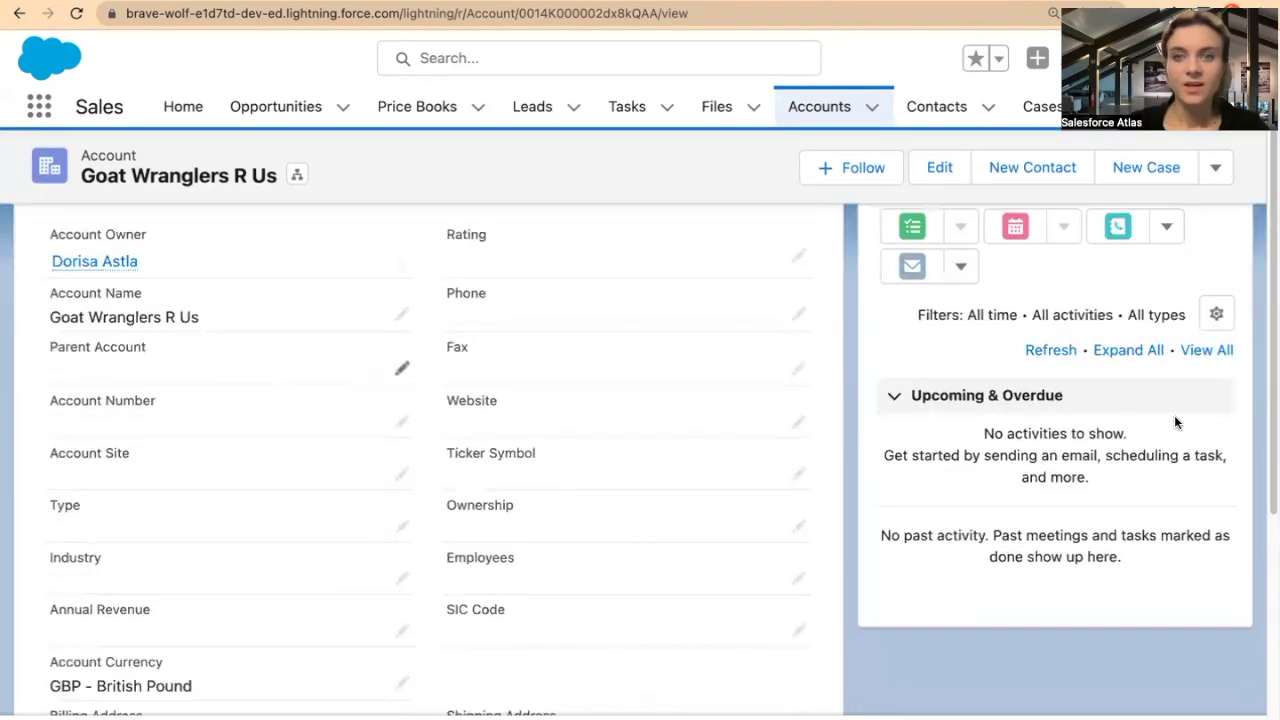
# Step: Create a new case from the Goat Wranglers R Us account with the case reason Installation
pyautogui.click(1140, 168)
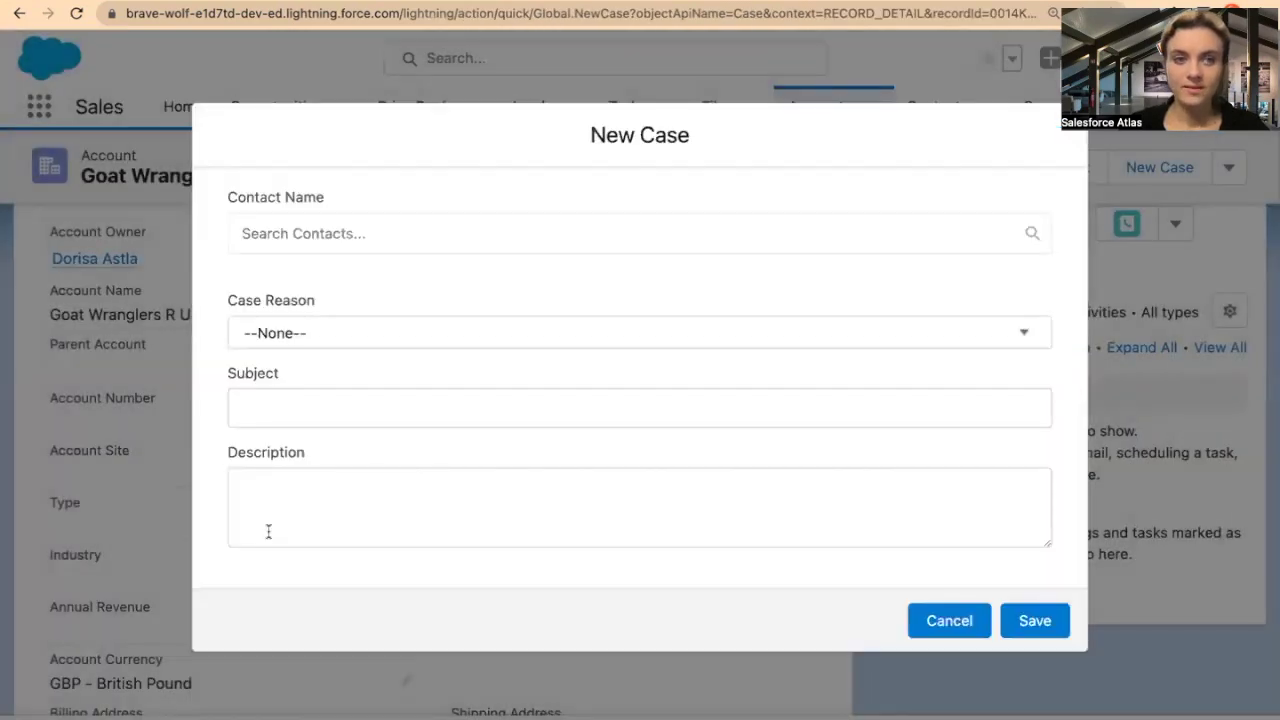
pyautogui.click(381, 335)
pyautogui.click(411, 276)
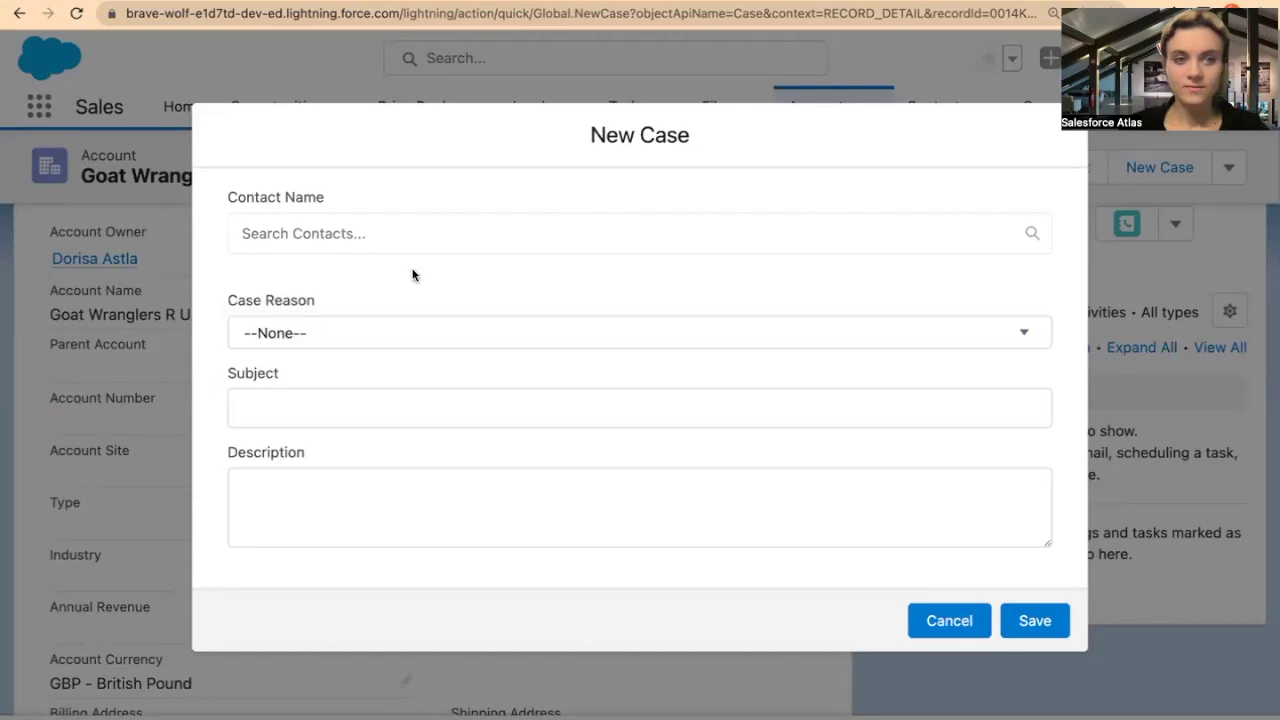
pyautogui.click(376, 341)
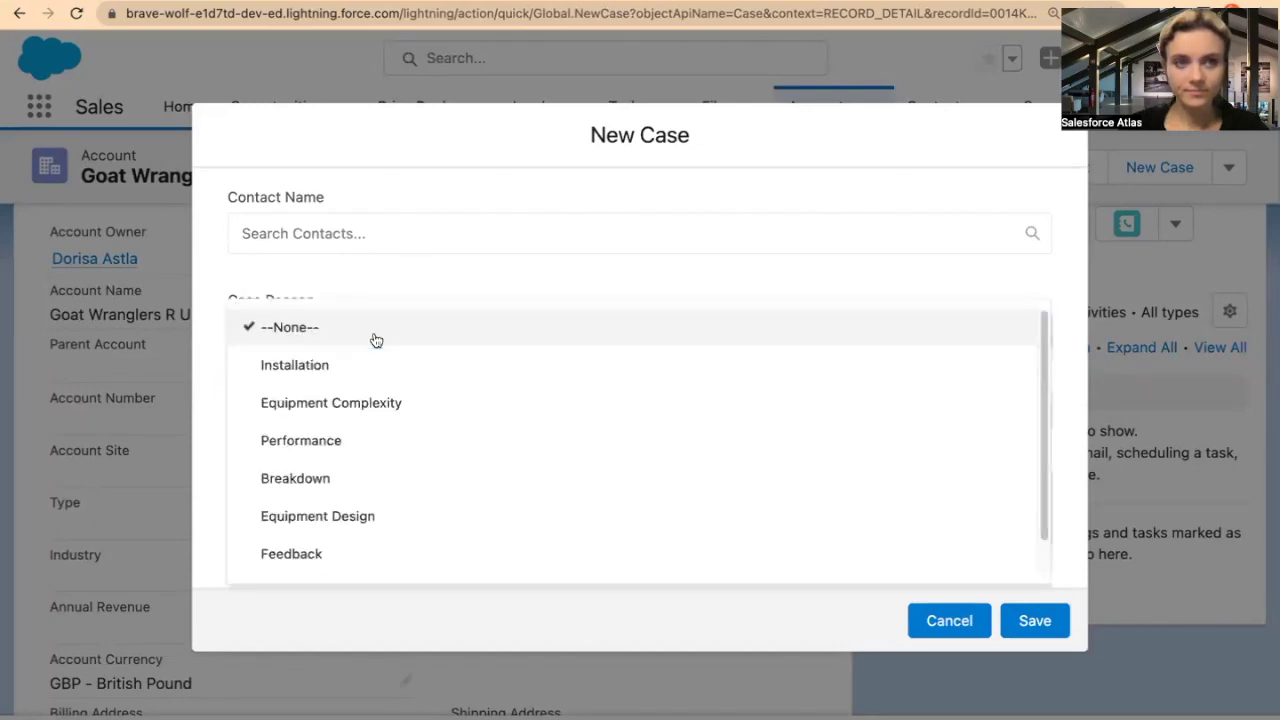
pyautogui.click(381, 360)
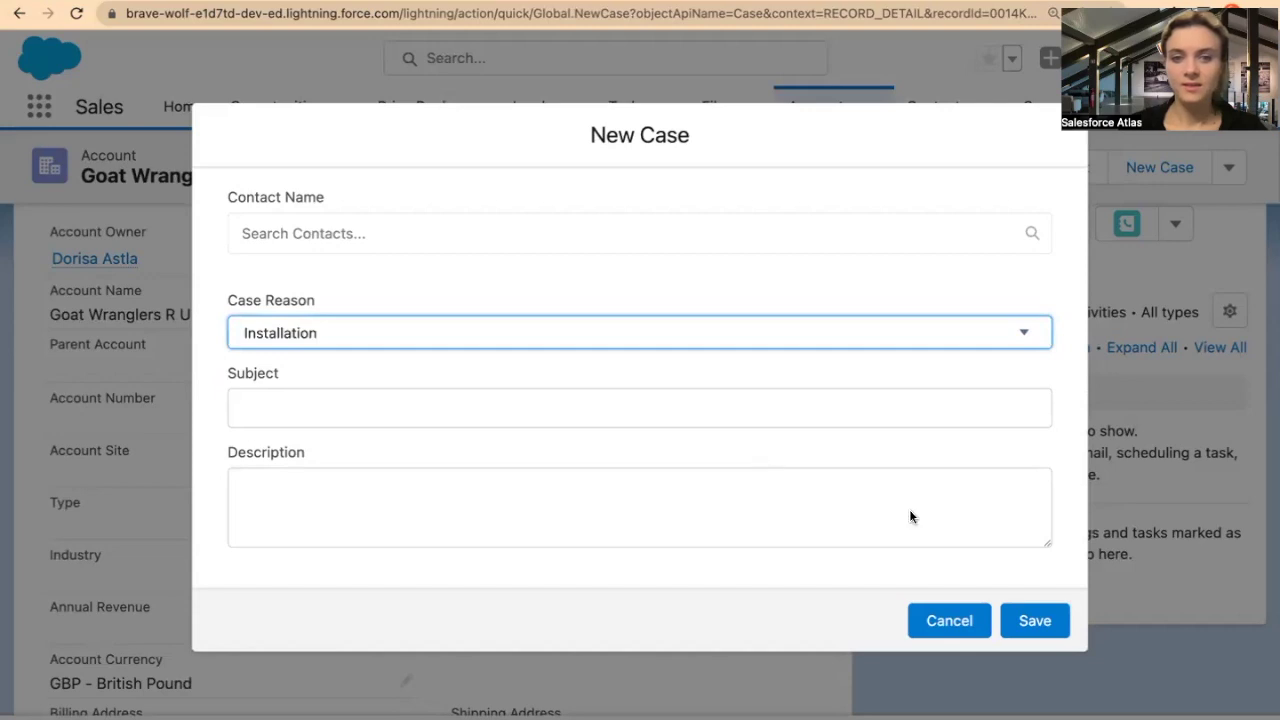
pyautogui.click(1030, 620)
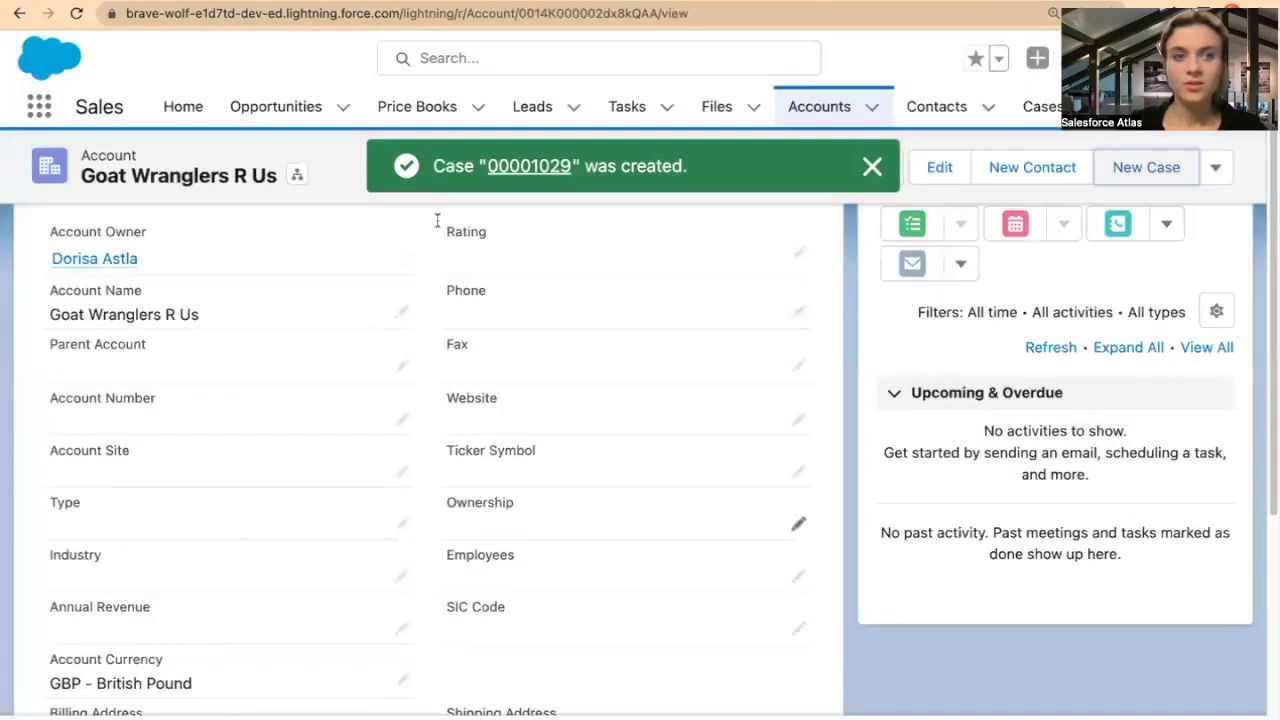
# Step: Open the newly created case and check its Priority and Case Origin fields
pyautogui.click(528, 166)
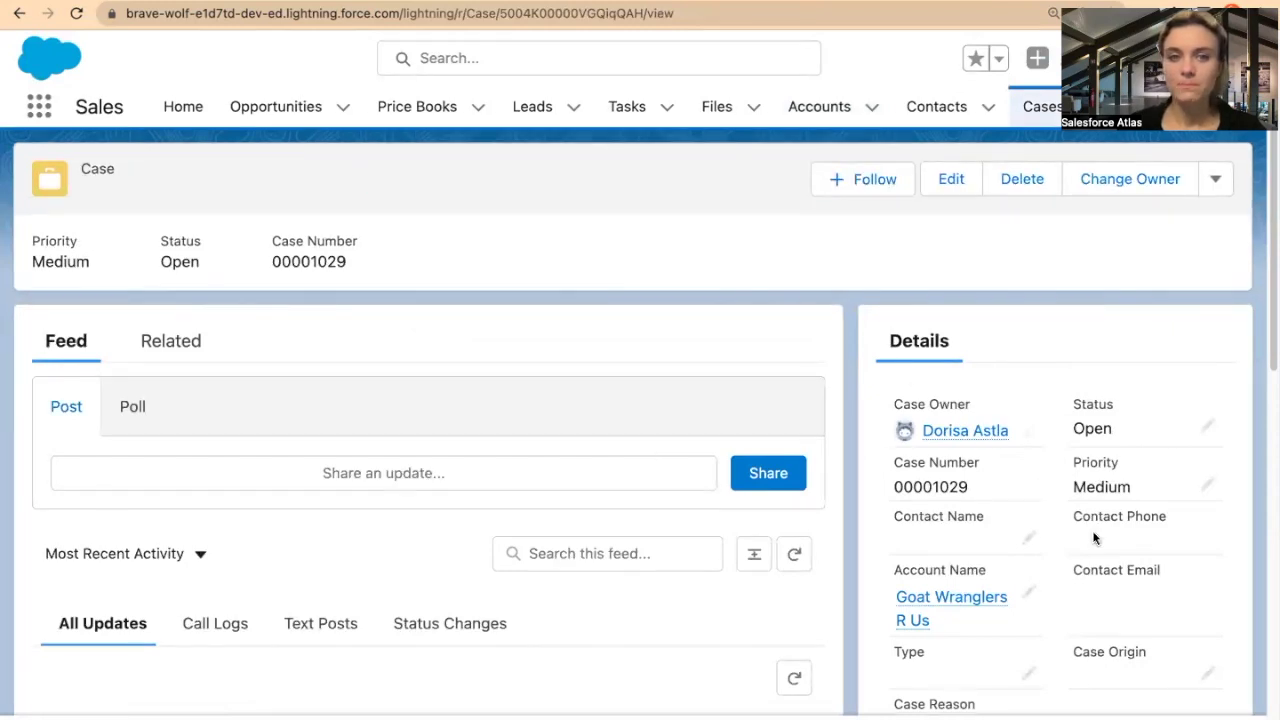
pyautogui.scroll(-2, 1094, 536)
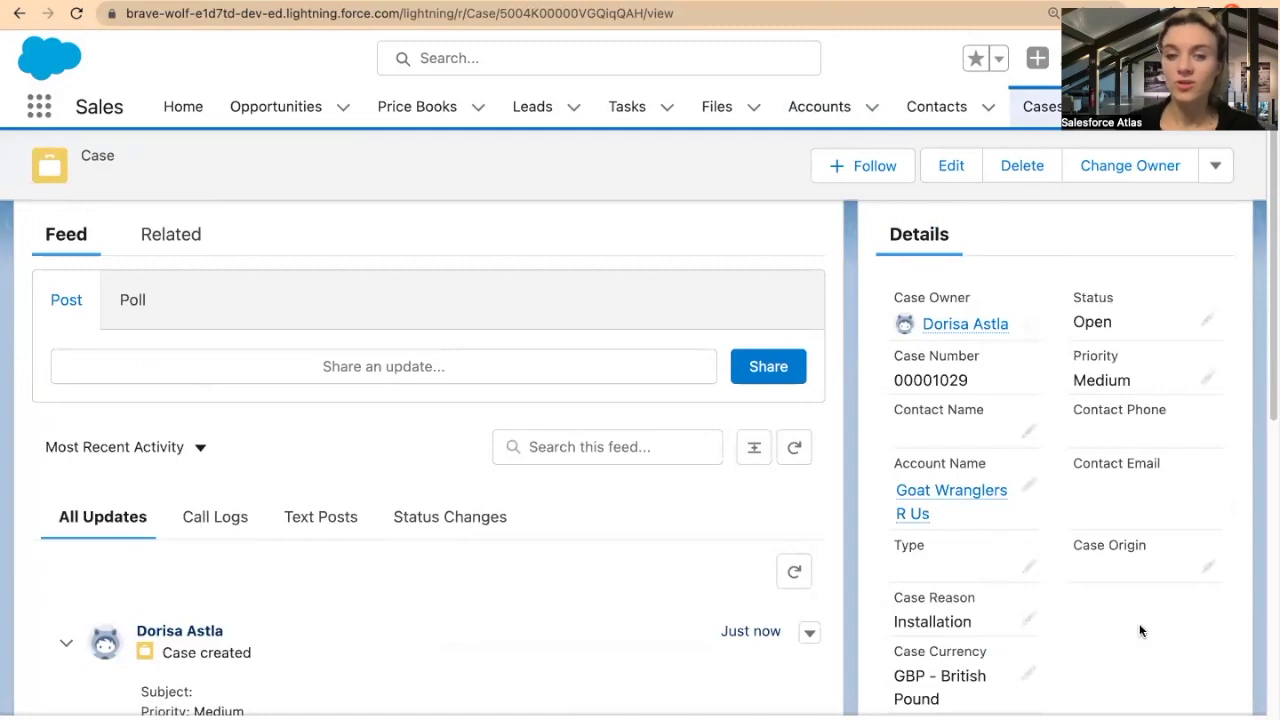
pyautogui.scroll(-1, 1147, 657)
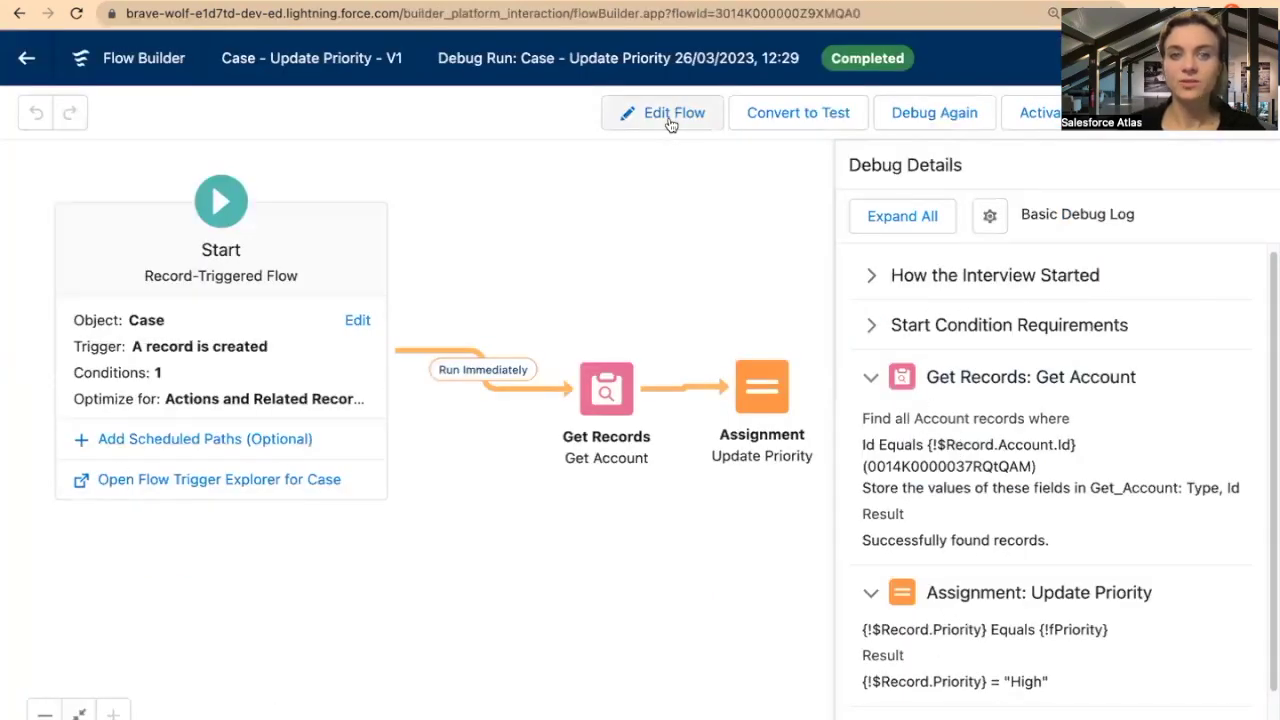
# Step: Reconfigure the flow's Start element to trigger when a case record is created or updated
pyautogui.click(357, 321)
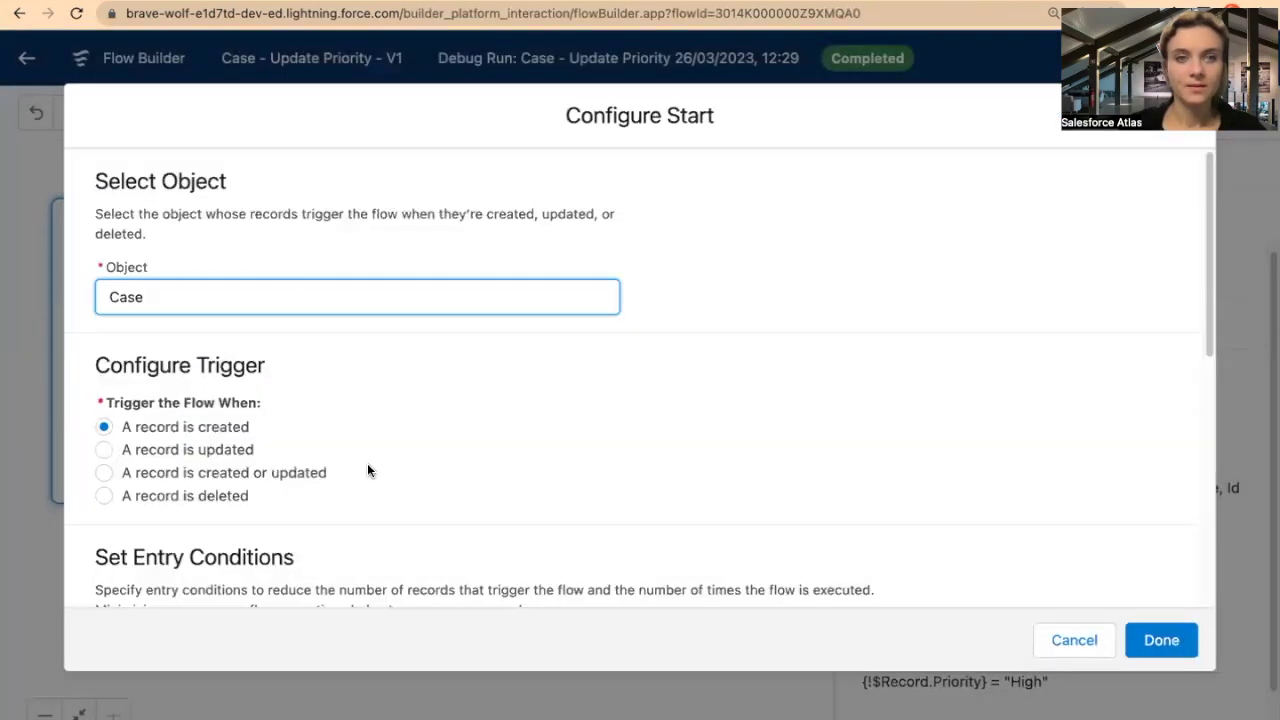
pyautogui.click(1058, 645)
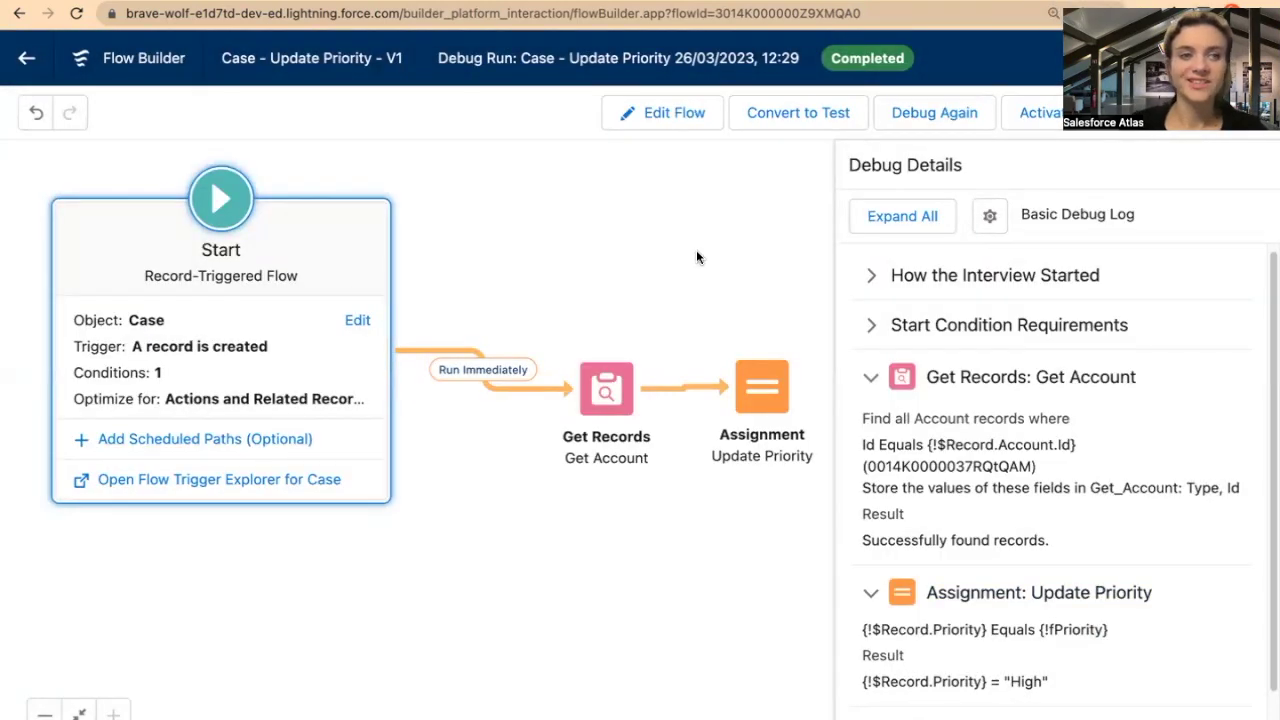
pyautogui.click(357, 321)
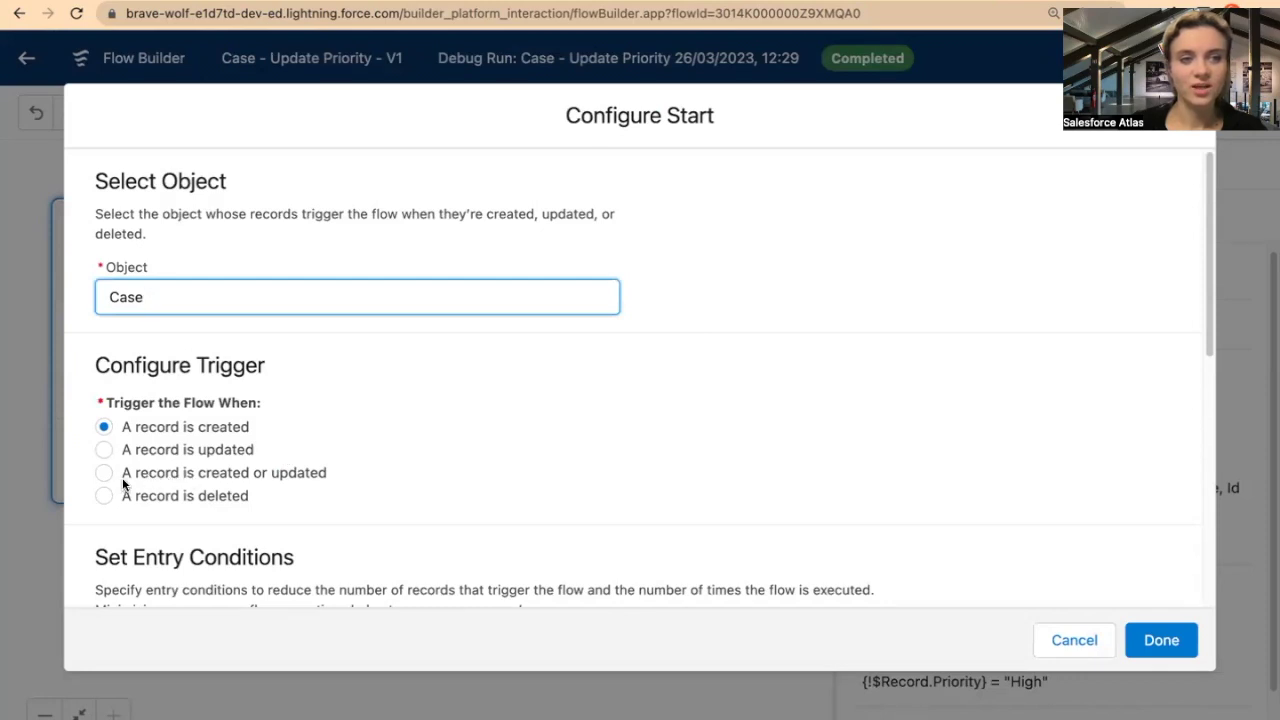
pyautogui.click(125, 475)
pyautogui.click(1165, 641)
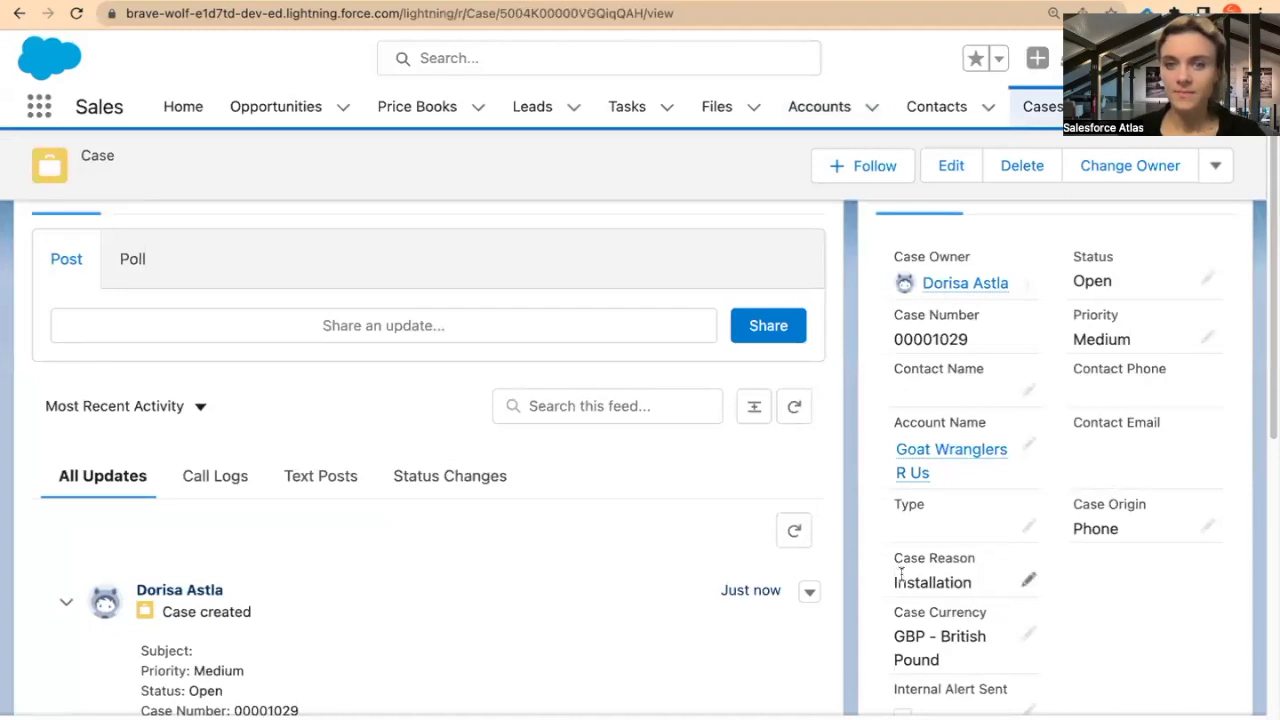
# Step: In the Sales app, resave the Goat Wranglers R Us case with Phone as its Case Origin to retrigger the flow
pyautogui.click(1207, 522)
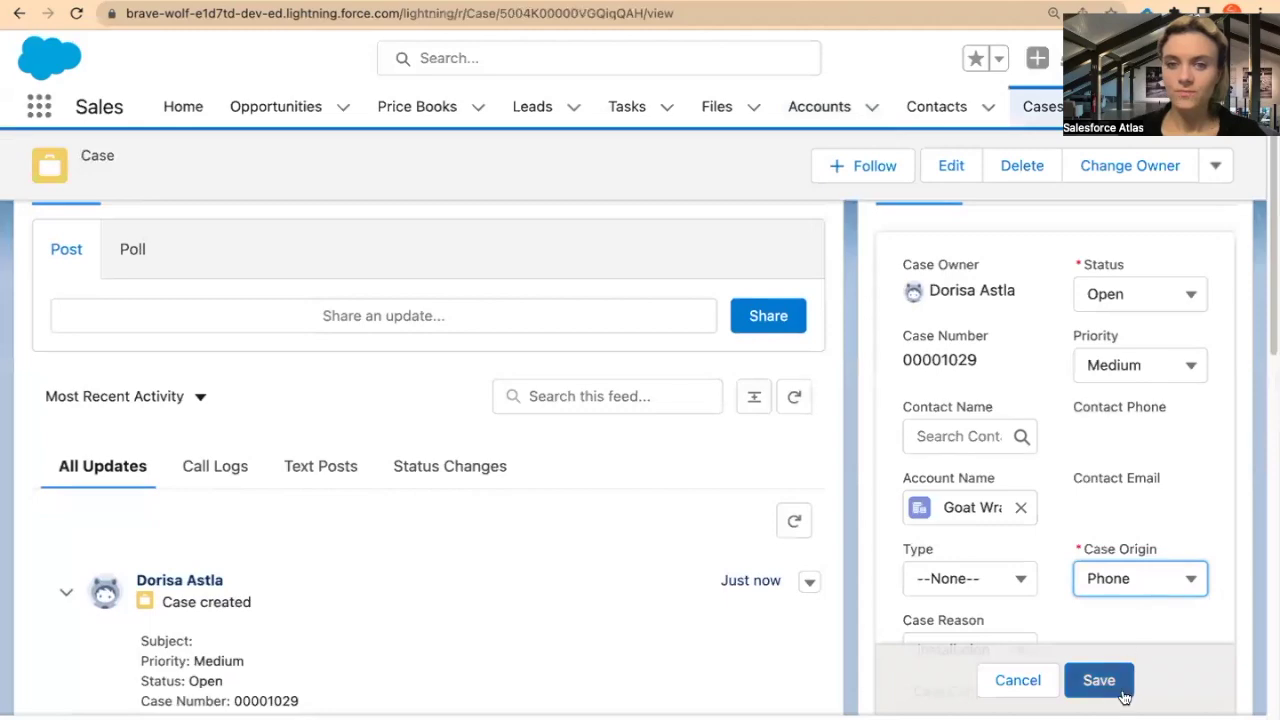
pyautogui.click(1099, 680)
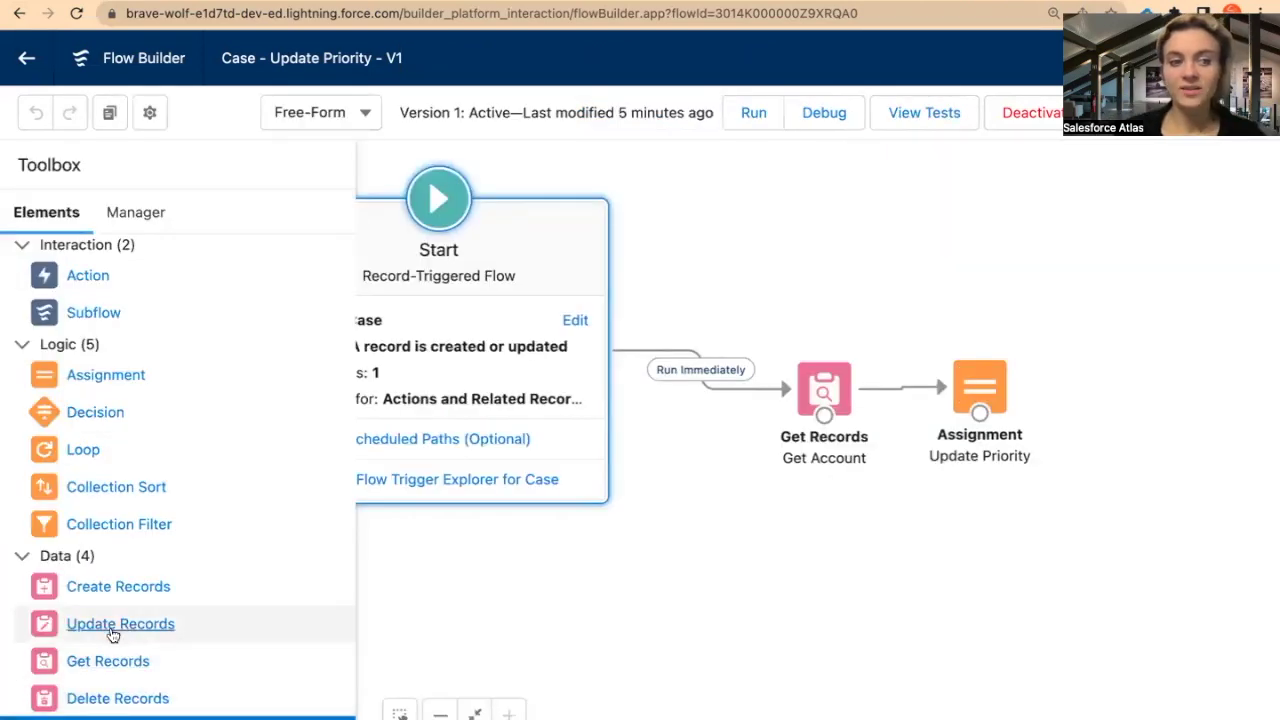
# Step: Back in Flow Builder, add an Update Records element labelled Update Case that uses the case record that triggered the flow
pyautogui.moveTo(100, 622); pyautogui.dragTo(1117, 434)
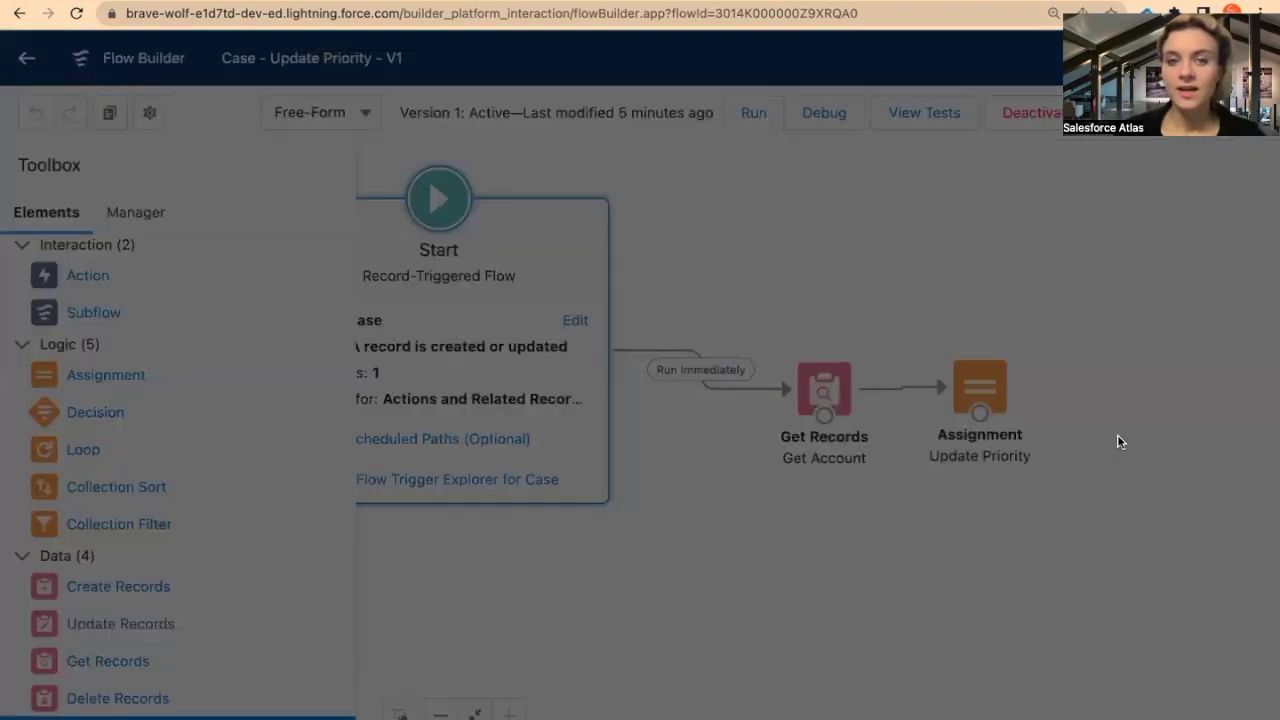
pyautogui.write('Update Ca')
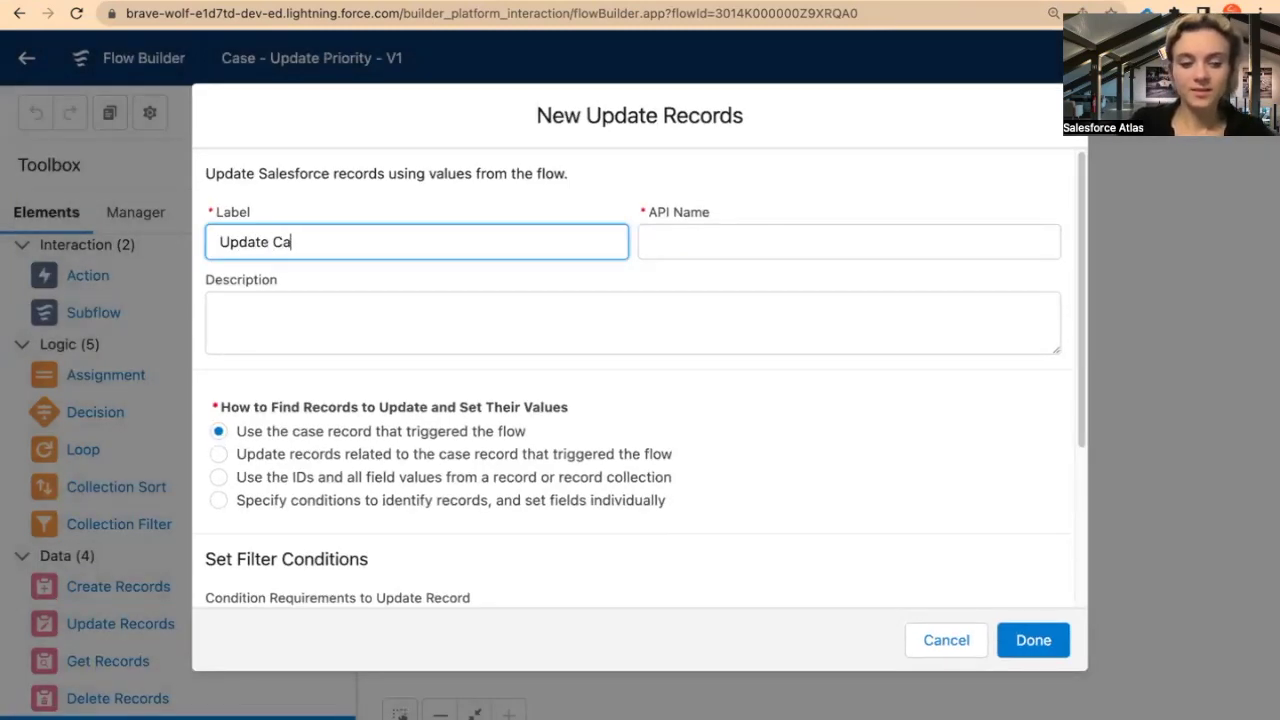
pyautogui.write('se')
pyautogui.press('Tab')
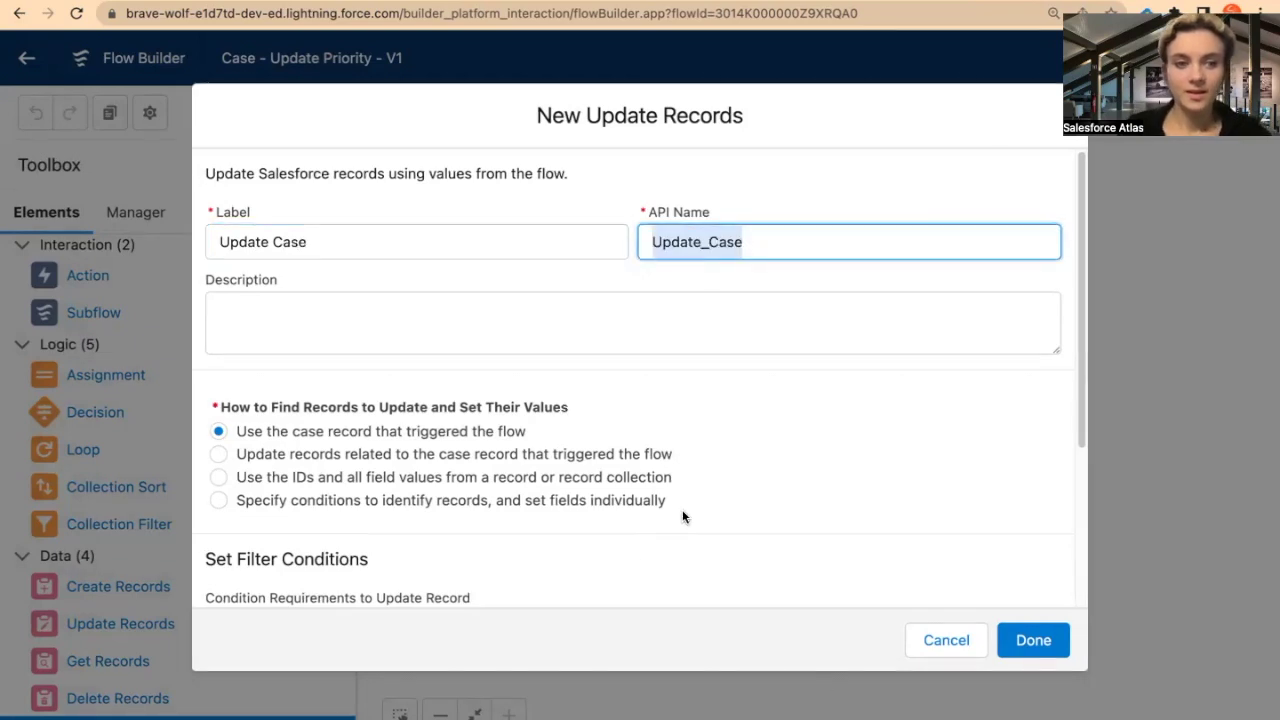
pyautogui.click(705, 480)
pyautogui.scroll(-2, 704, 483)
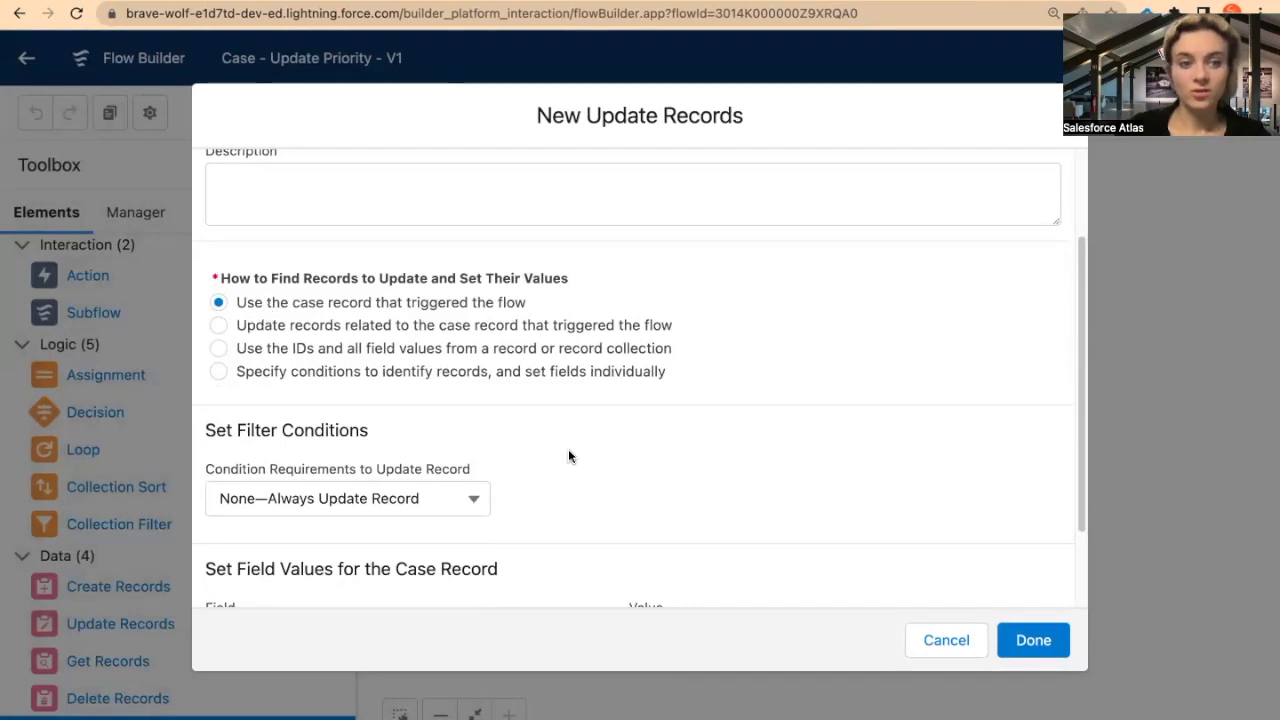
pyautogui.scroll(-2, 568, 449)
# Step: Set the case's Priority field to the fPriority formula in the Update Case element and finish the element
pyautogui.click(432, 527)
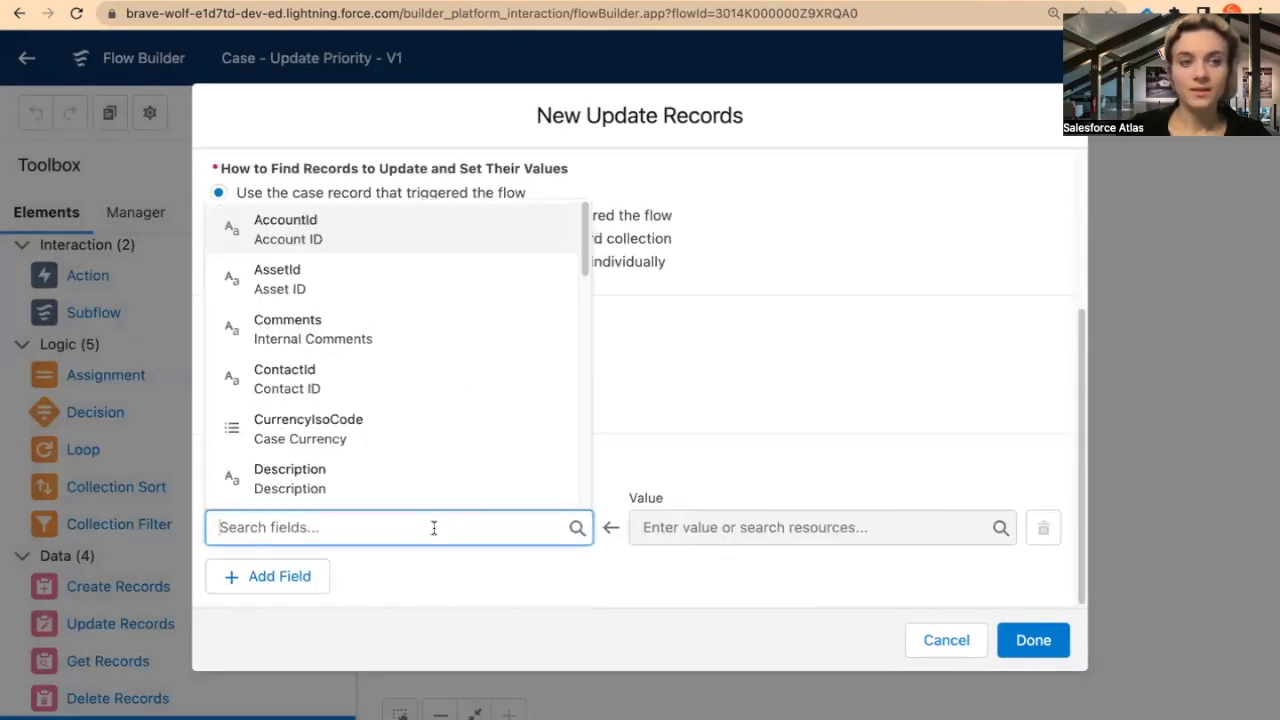
pyautogui.click(682, 410)
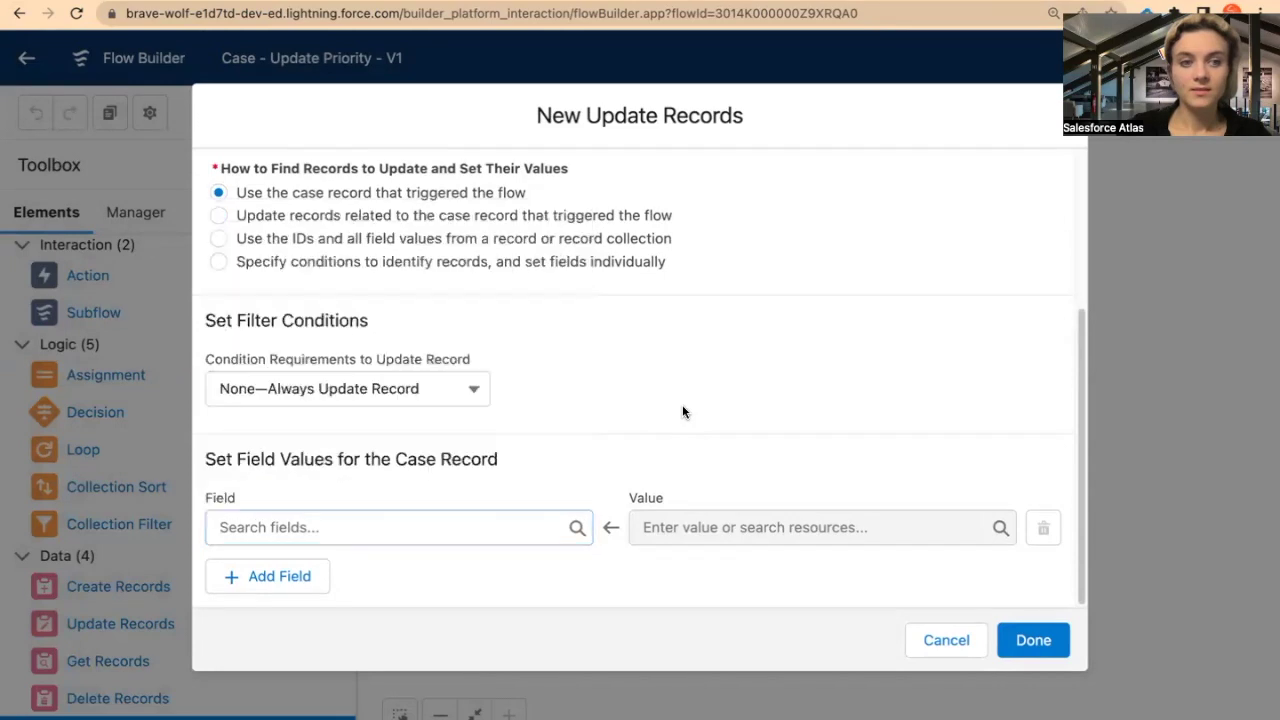
pyautogui.click(377, 537)
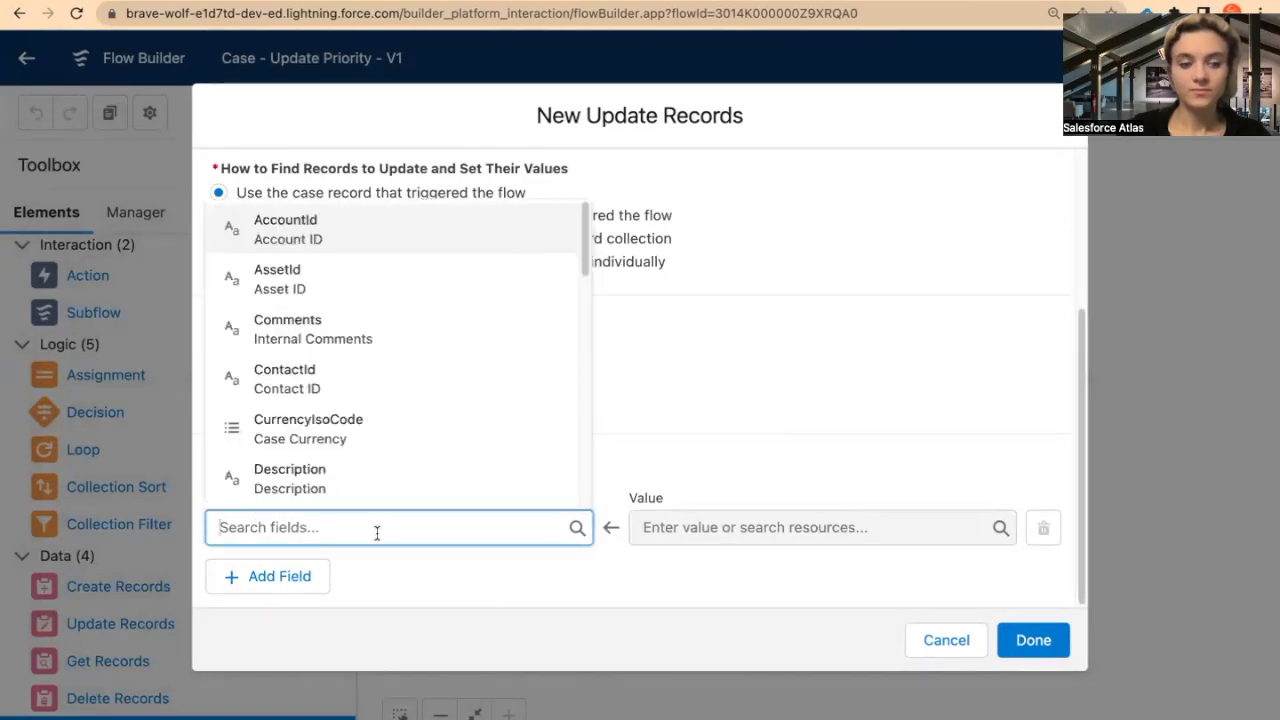
pyautogui.write('prio')
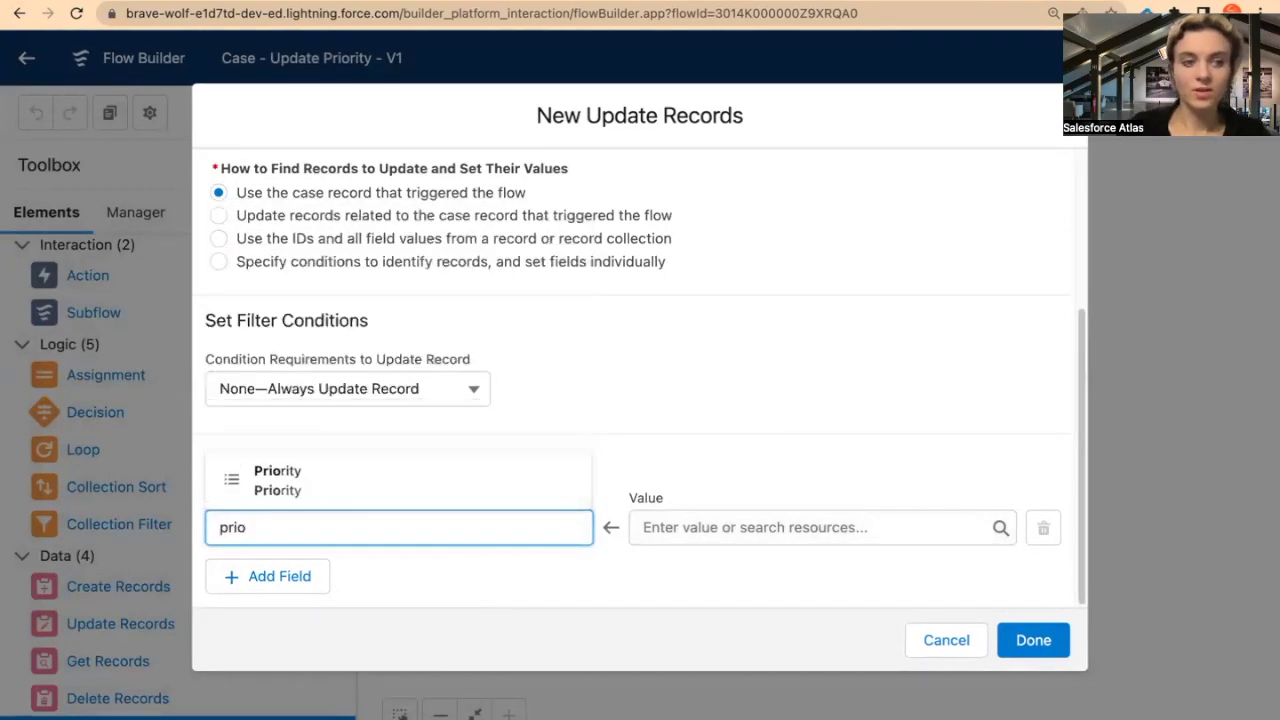
pyautogui.click(346, 476)
pyautogui.click(690, 526)
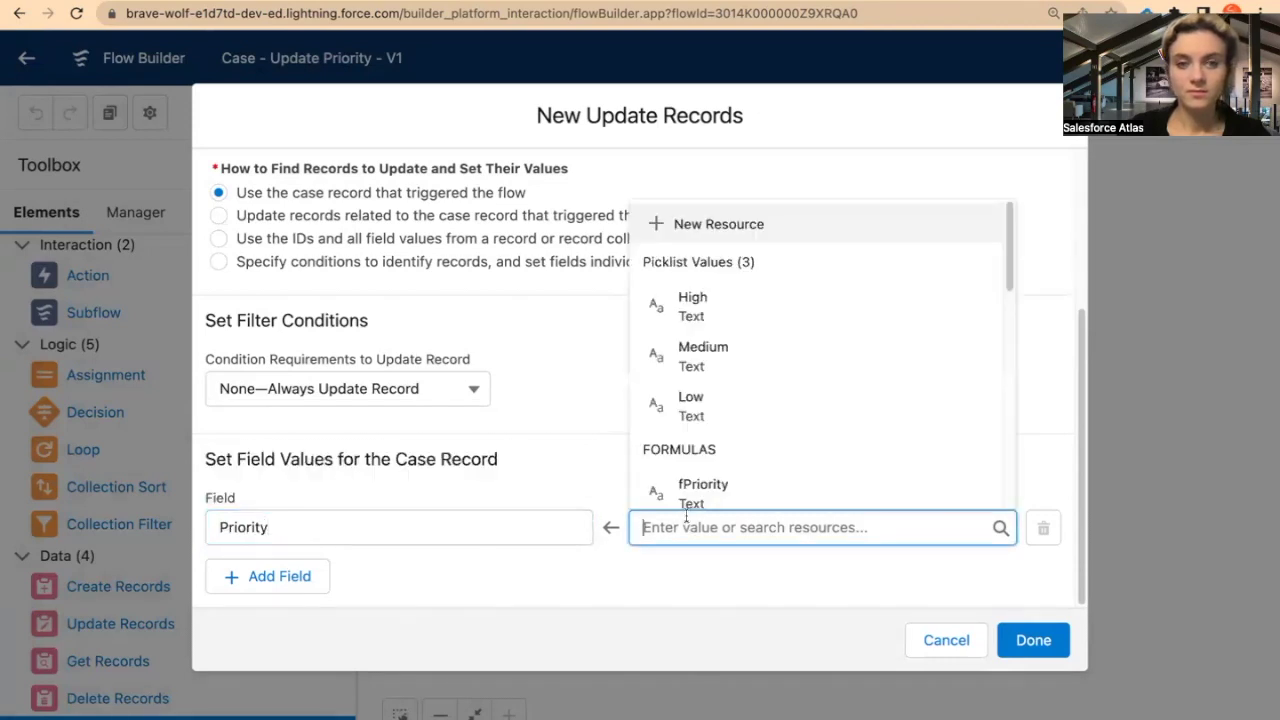
pyautogui.scroll(-2, 789, 445)
pyautogui.click(766, 410)
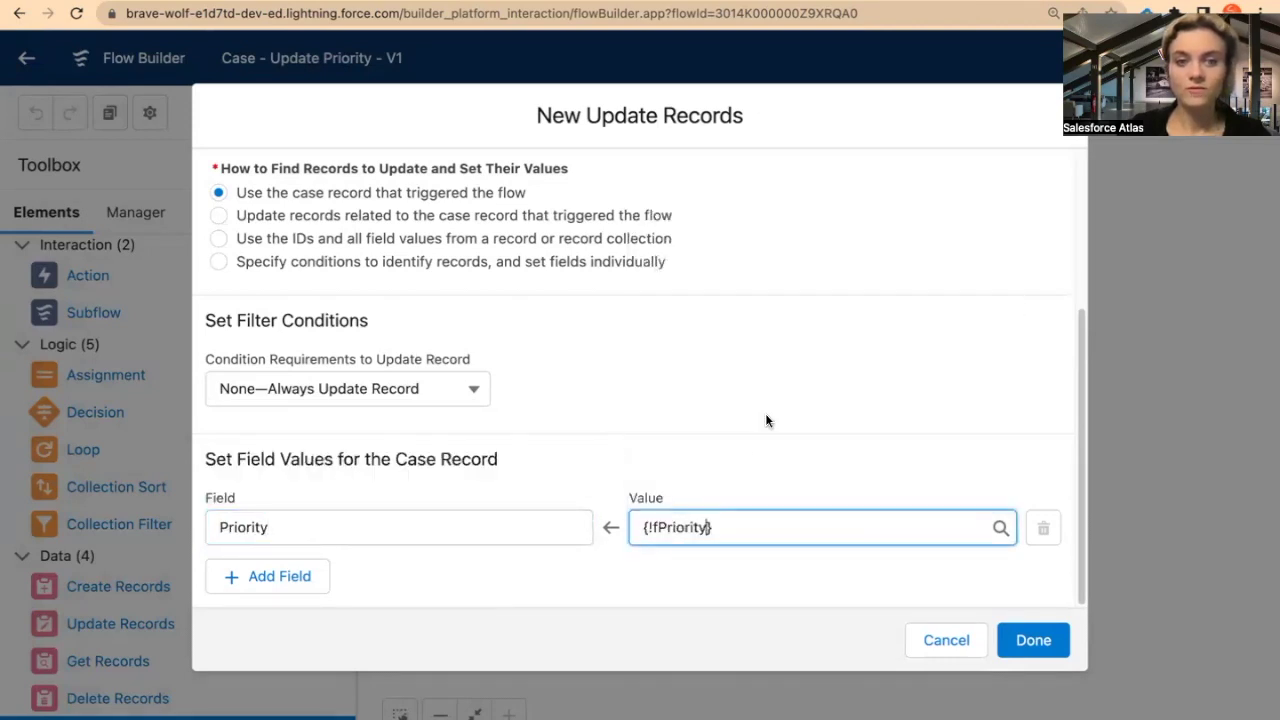
pyautogui.click(1033, 643)
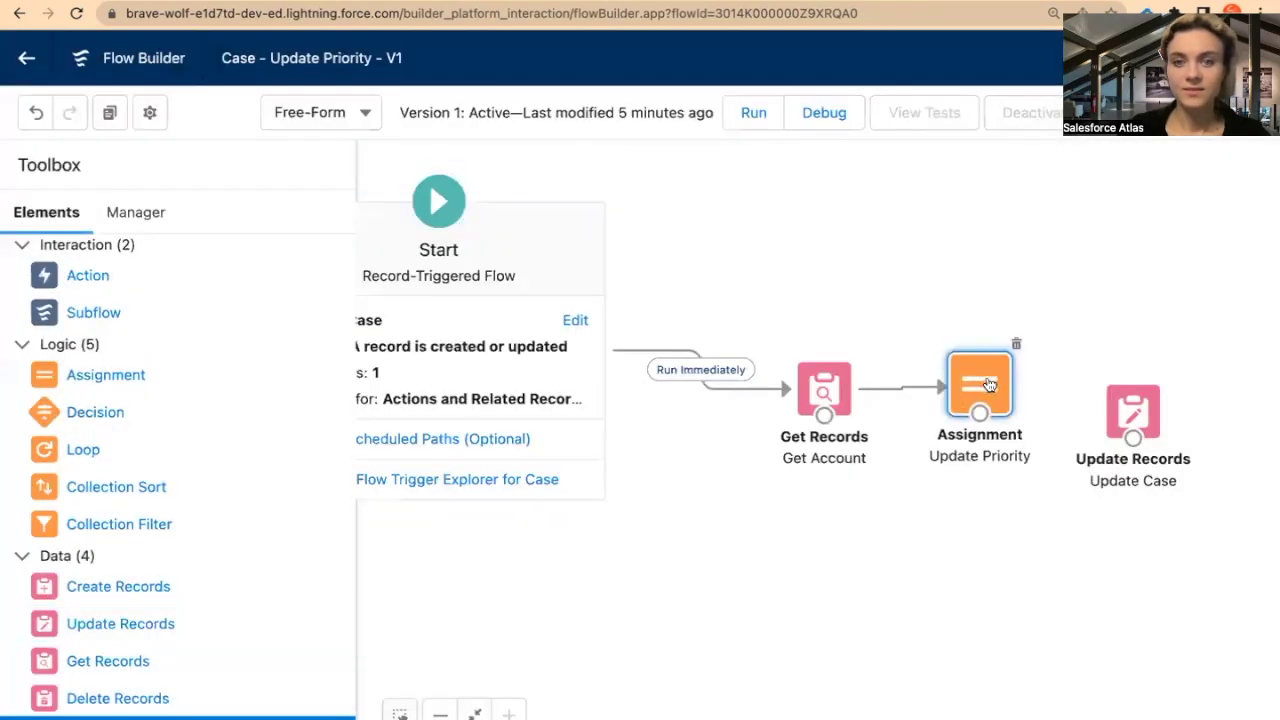
# Step: Delete the Update Priority assignment, move Update Case into its place and connect Get Account to it
pyautogui.click(1016, 344)
pyautogui.moveTo(1126, 418); pyautogui.dragTo(983, 396)
pyautogui.moveTo(824, 415); pyautogui.dragTo(987, 399)
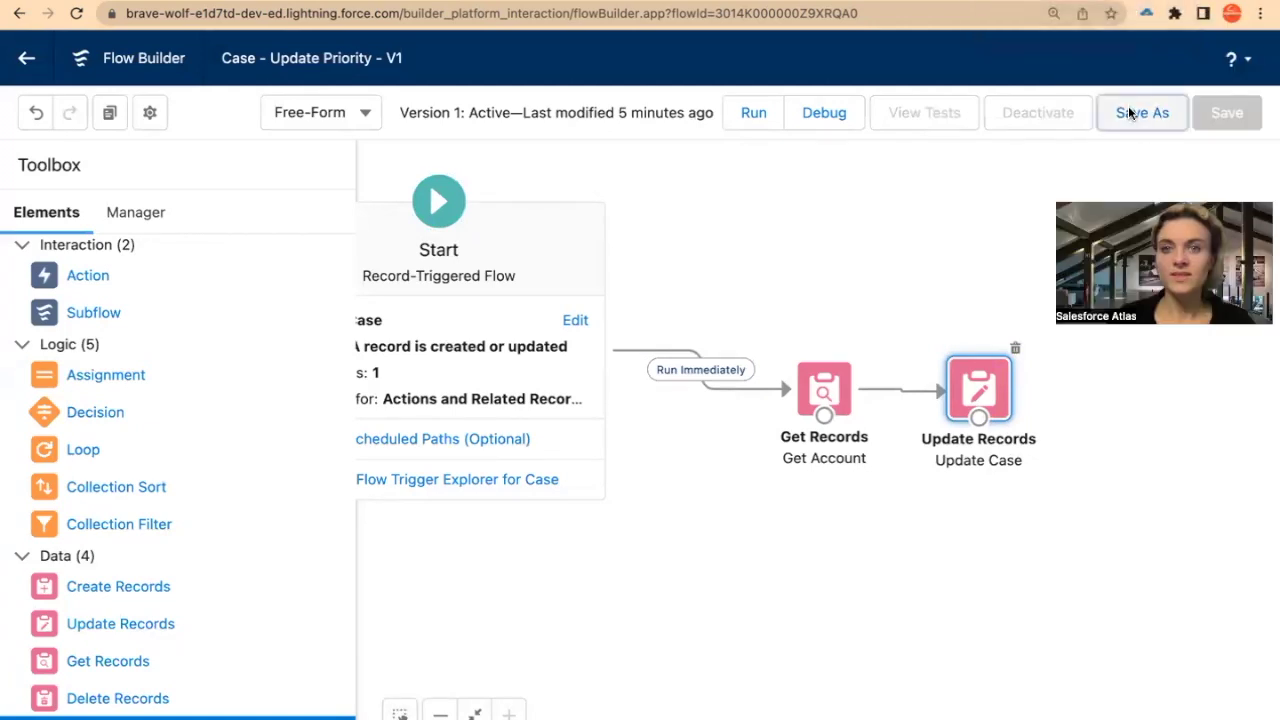
# Step: Save the flow as a new version and activate that version
pyautogui.click(1130, 113)
pyautogui.click(1036, 558)
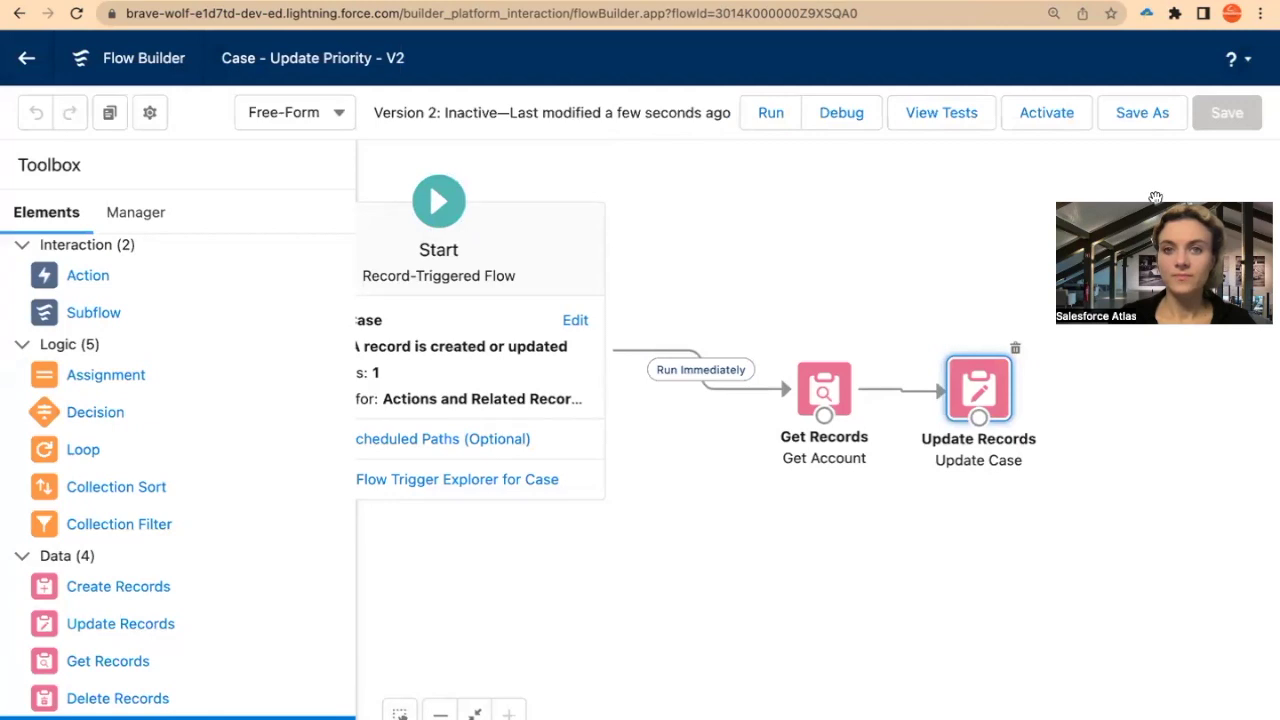
pyautogui.click(1048, 113)
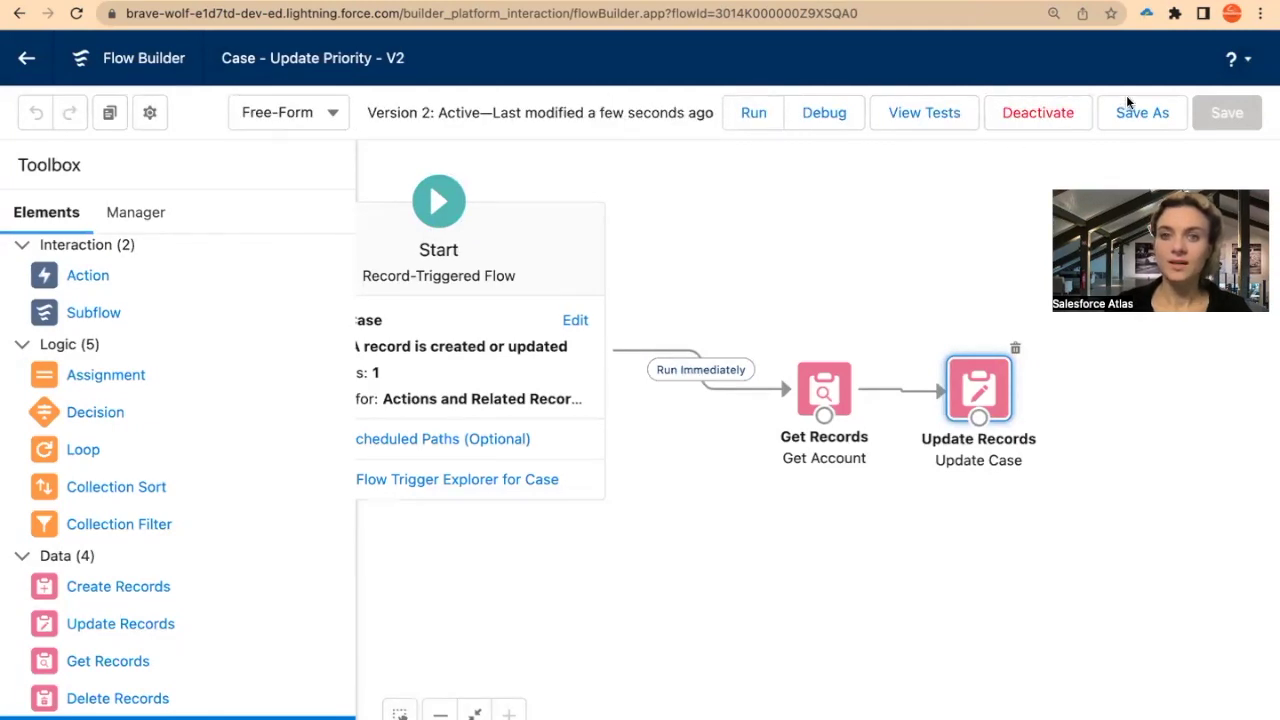
# Step: Return to the Goat Wranglers R Us case in the Sales app and resave it with Case Origin Phone to test the new version
pyautogui.hscroll(-2, 620, 528)
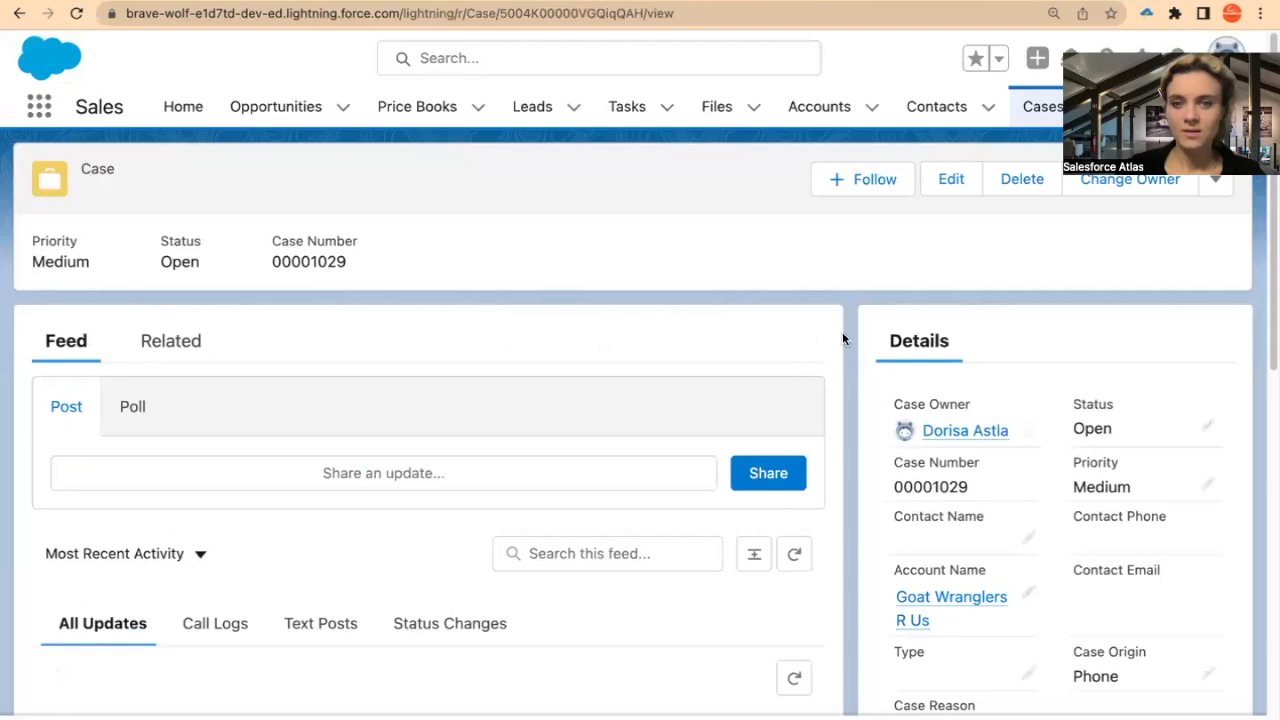
pyautogui.scroll(-3, 880, 390)
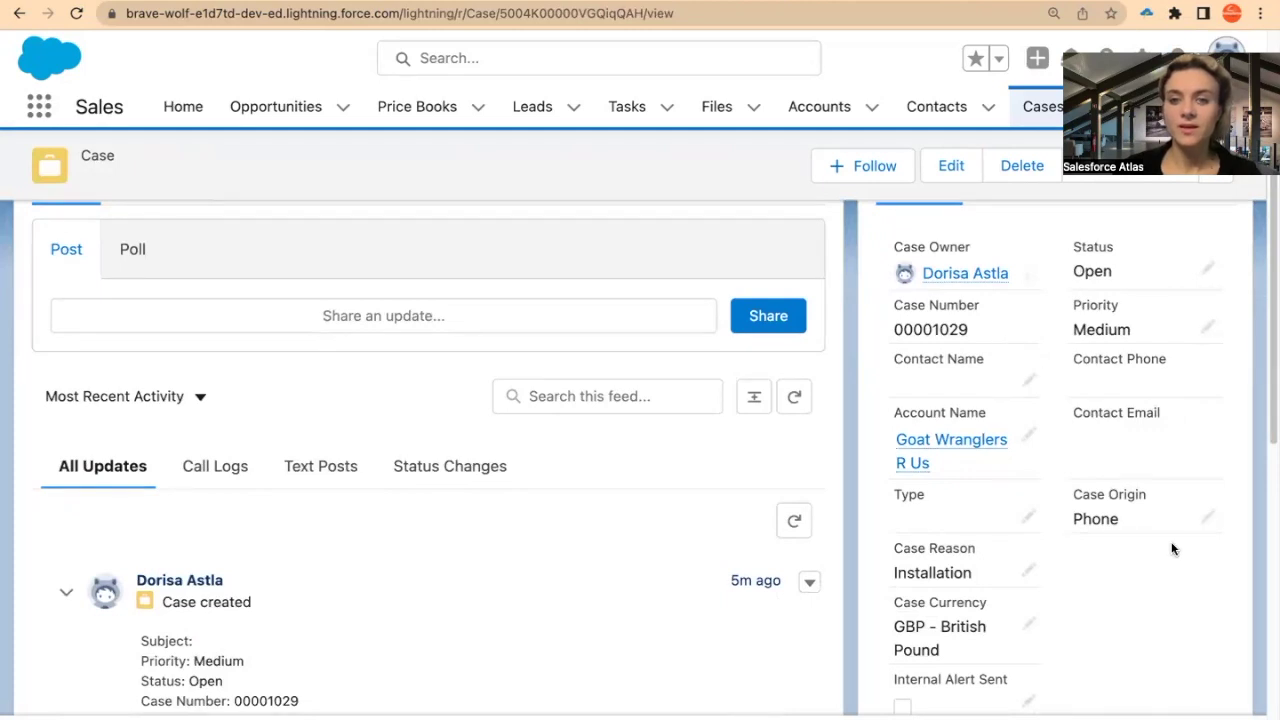
pyautogui.click(1209, 520)
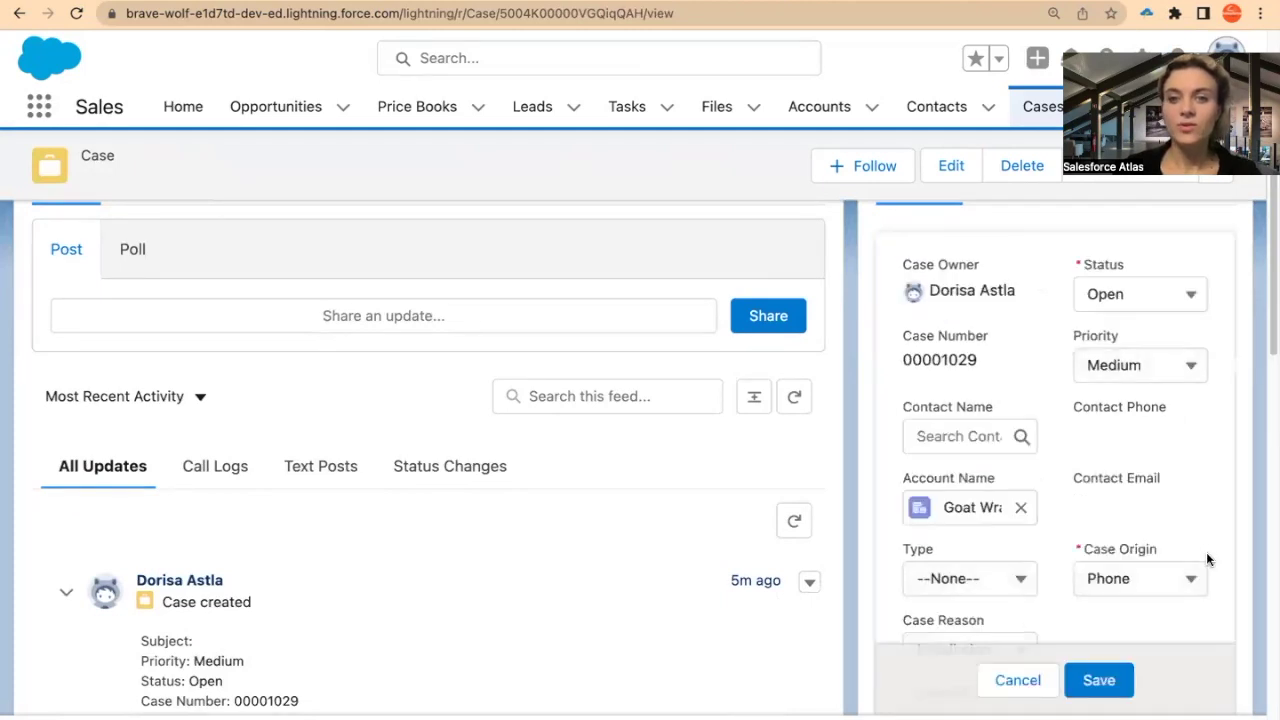
pyautogui.click(1097, 679)
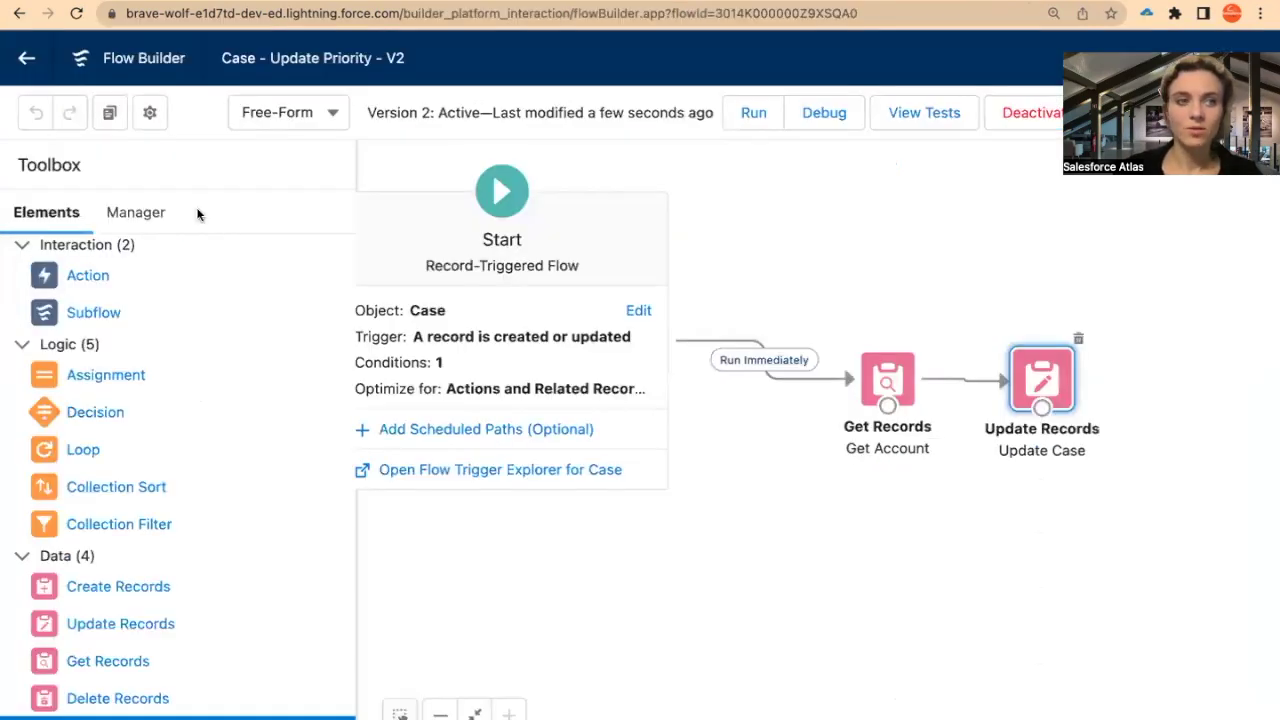
# Step: In Flow Builder, open the fPriority formula, enlarge its text area to review the full expression, and close it without changes
pyautogui.click(140, 214)
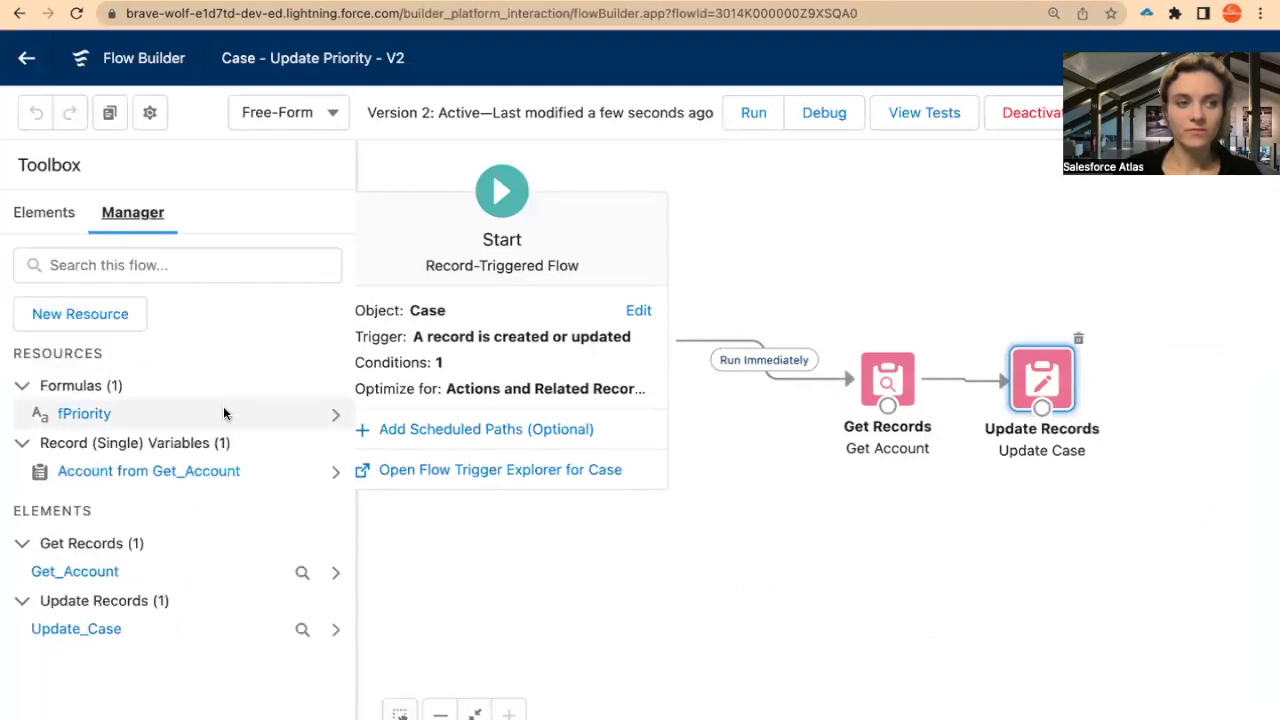
pyautogui.click(84, 414)
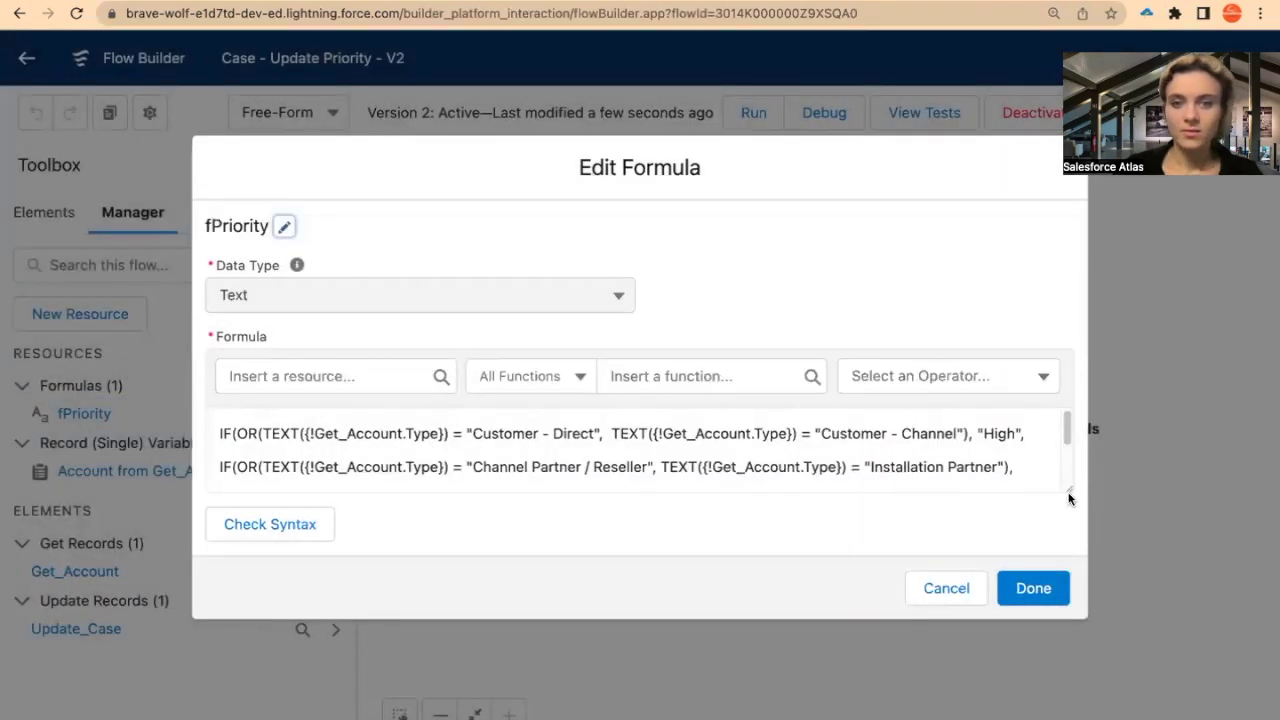
pyautogui.moveTo(1069, 498); pyautogui.dragTo(1060, 570)
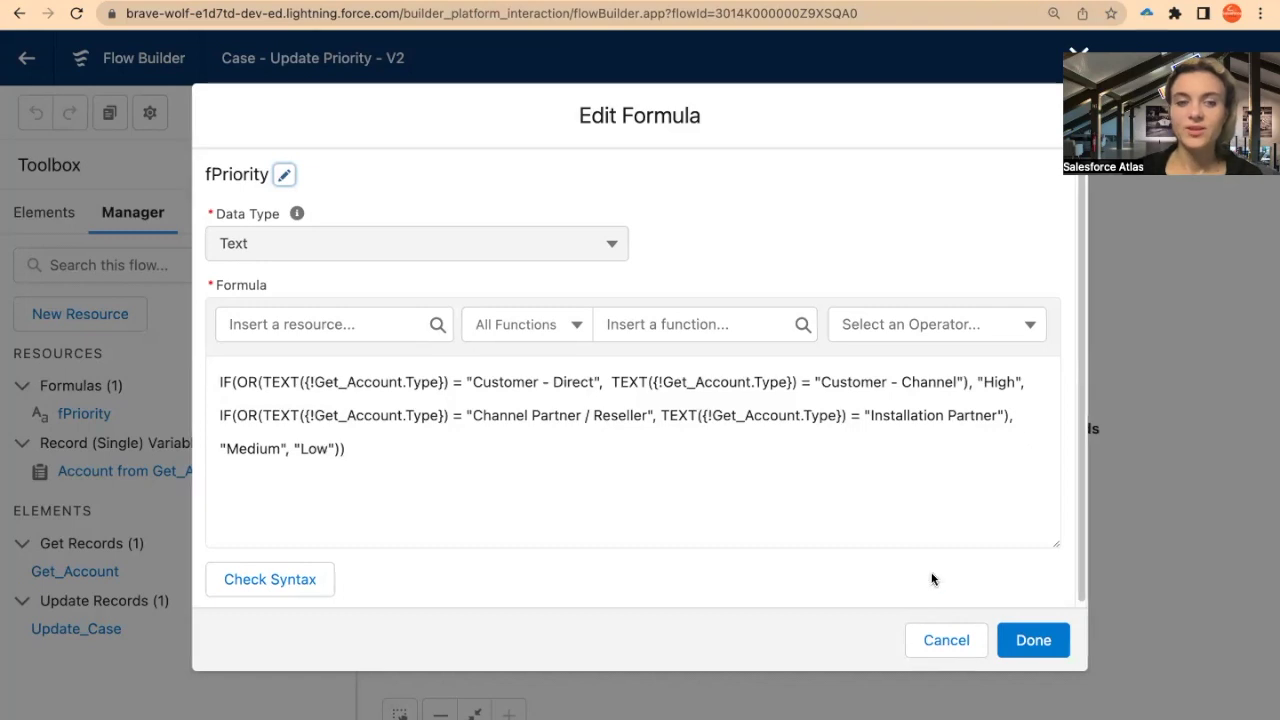
pyautogui.click(936, 645)
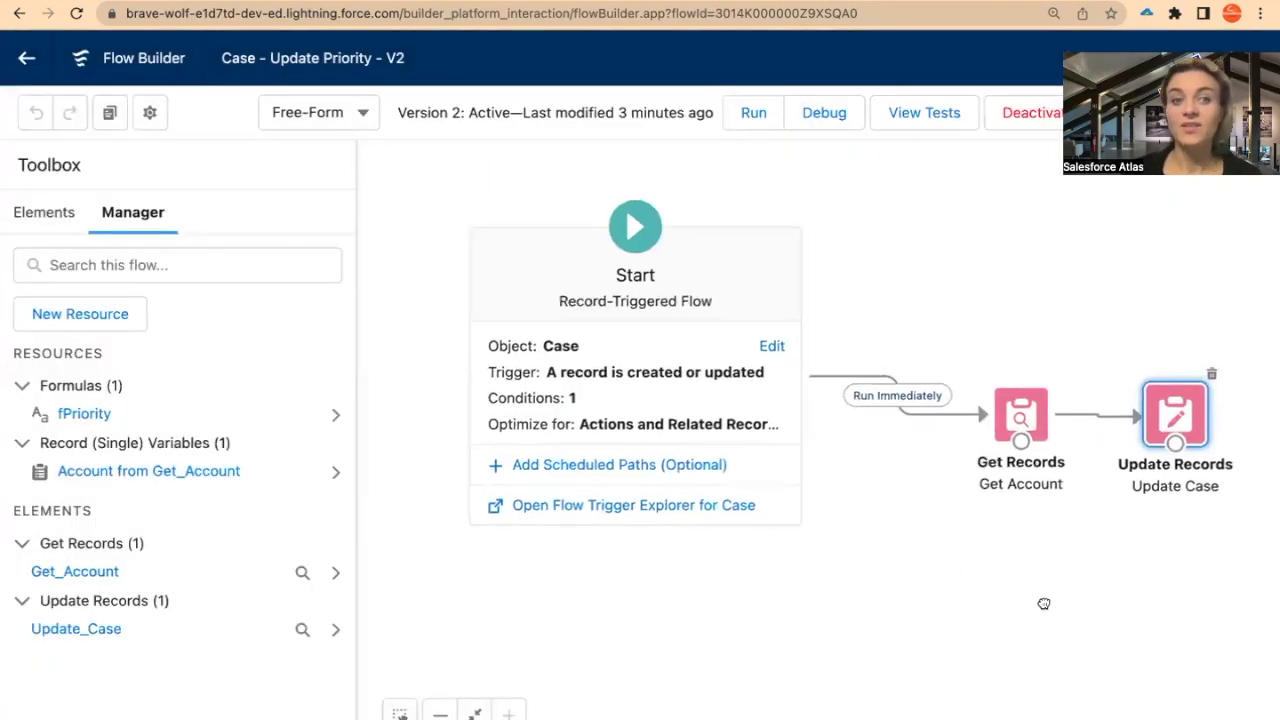